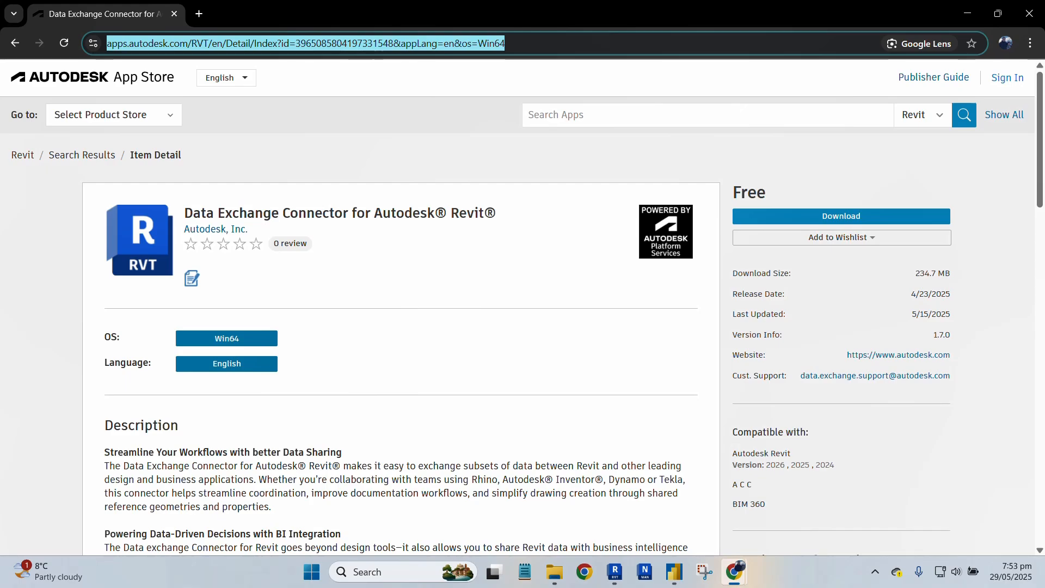
# - Review the Data Exchange Connector for Revit page's description and version notes, and return to Revit
pyautogui.scroll(-6, 423, 307)
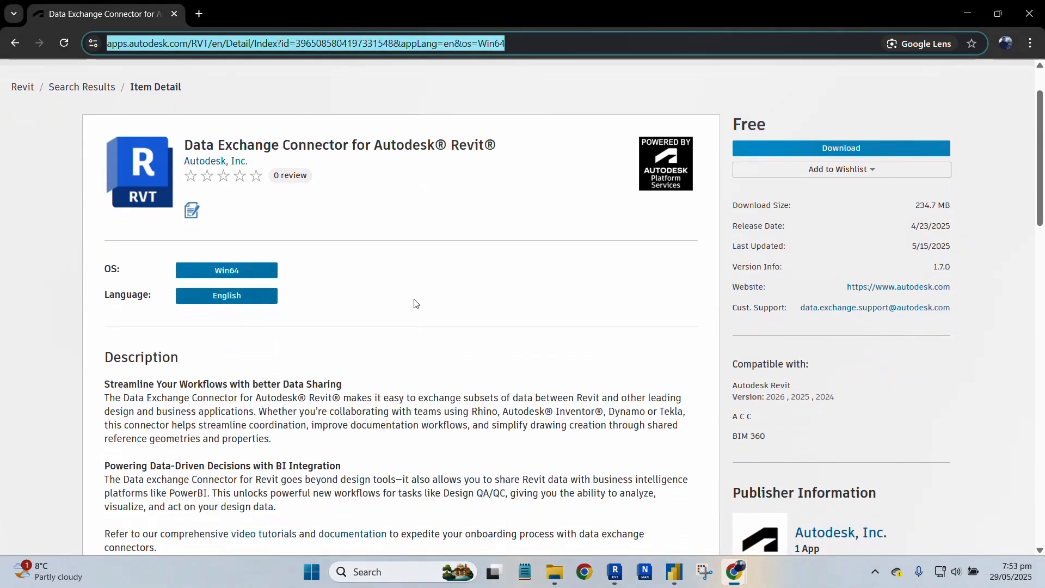
pyautogui.scroll(-2, 444, 316)
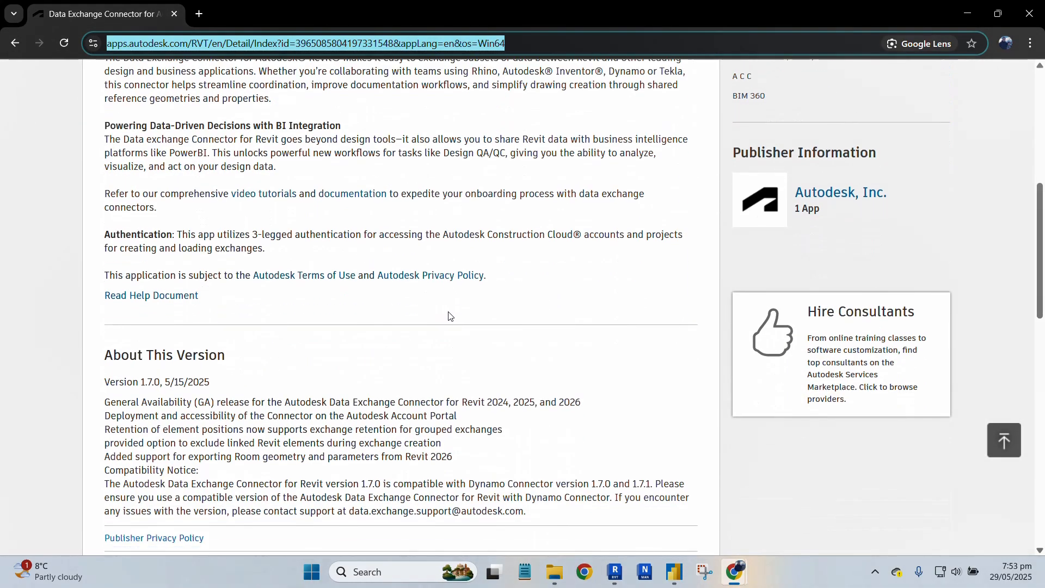
pyautogui.press('ctrl')
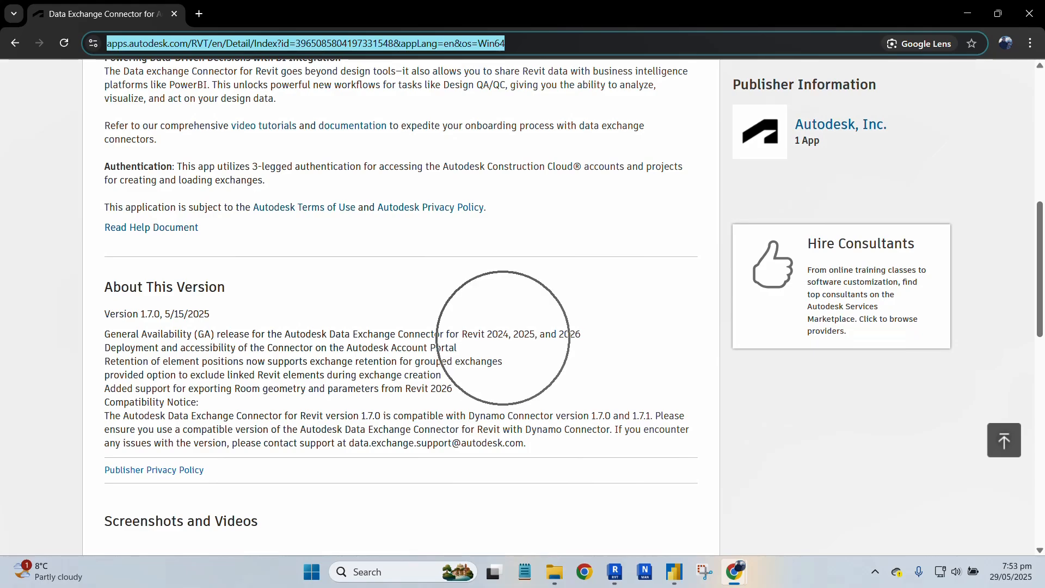
pyautogui.press('ctrl')
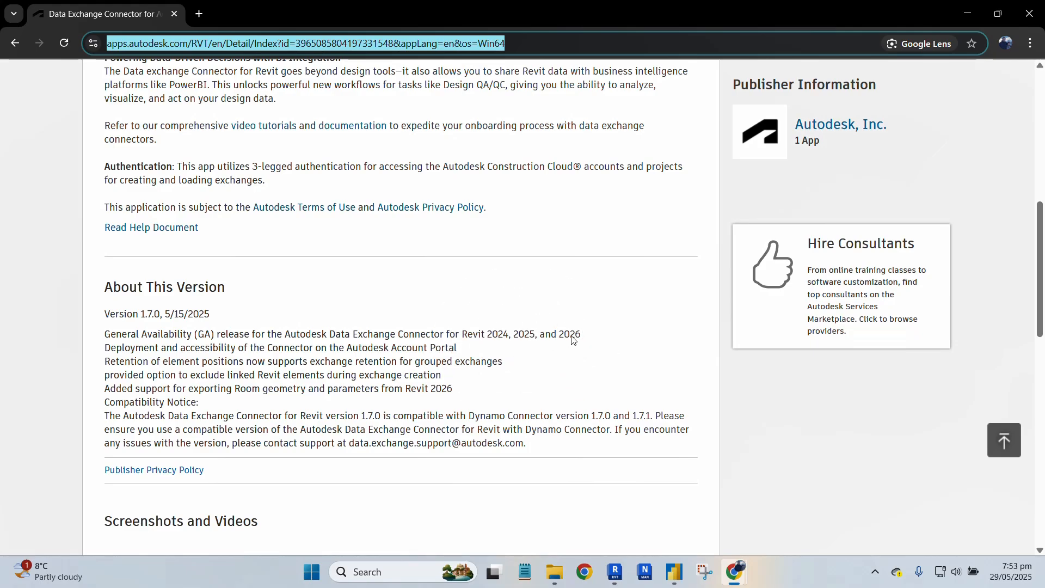
pyautogui.press('ctrl')
pyautogui.scroll(8, 577, 333)
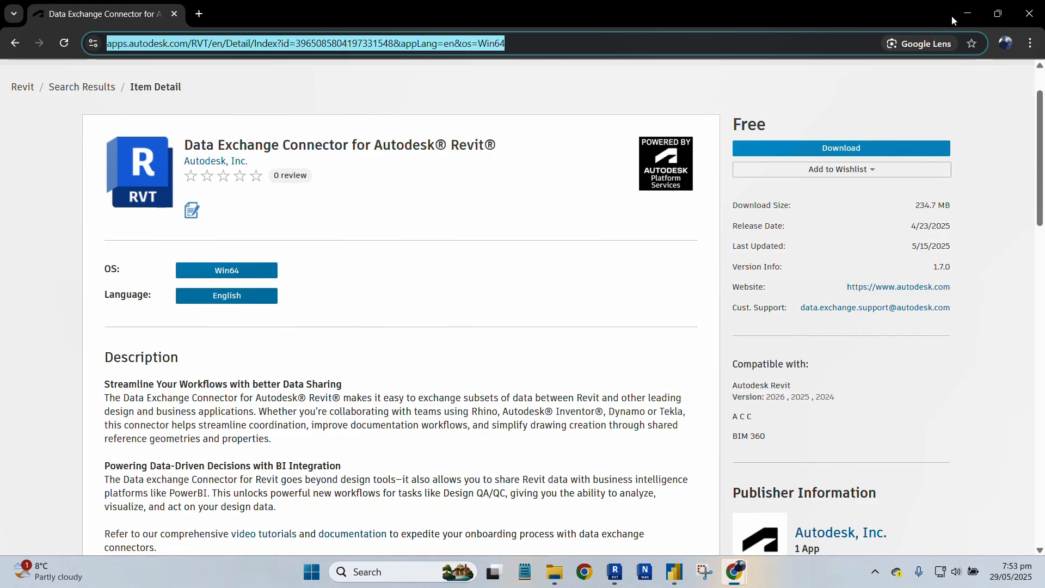
pyautogui.click(967, 13)
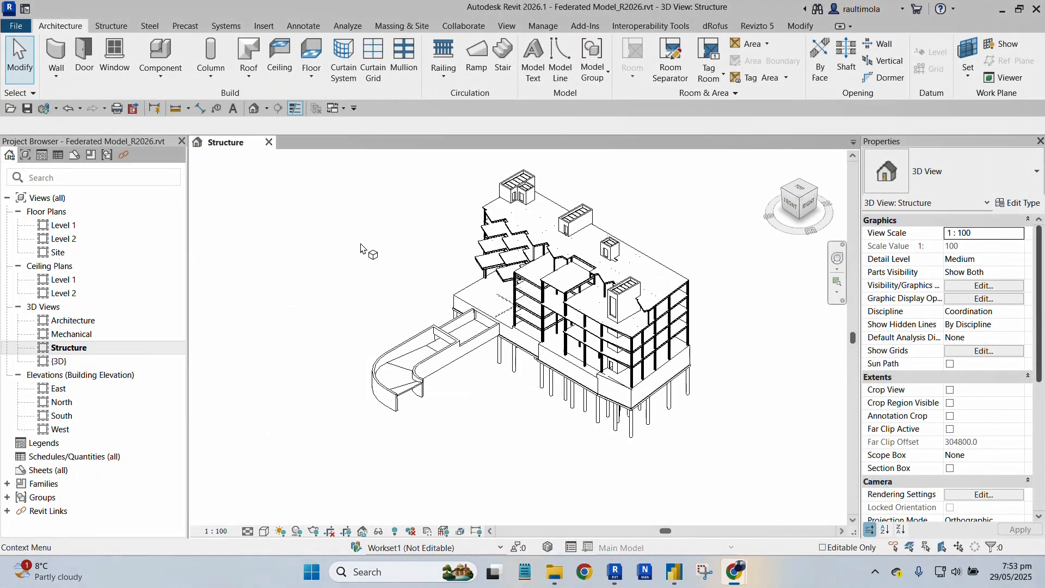
# - Locate the Data Exchange tool and browse Revit's sample files folder for the Snowdon Towers models, leaving without opening a file
pyautogui.click(462, 27)
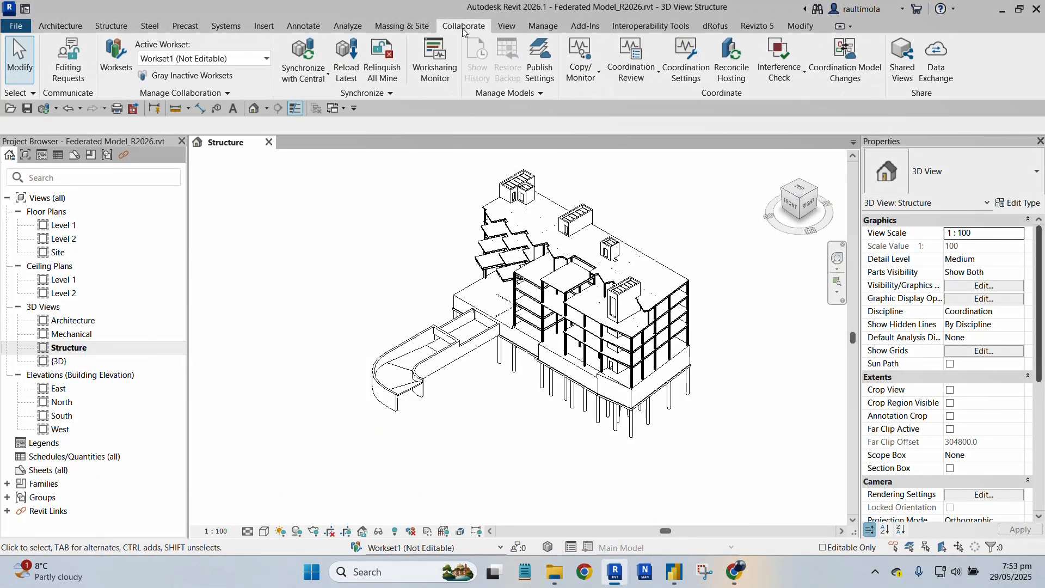
pyautogui.click(939, 76)
pyautogui.click(20, 31)
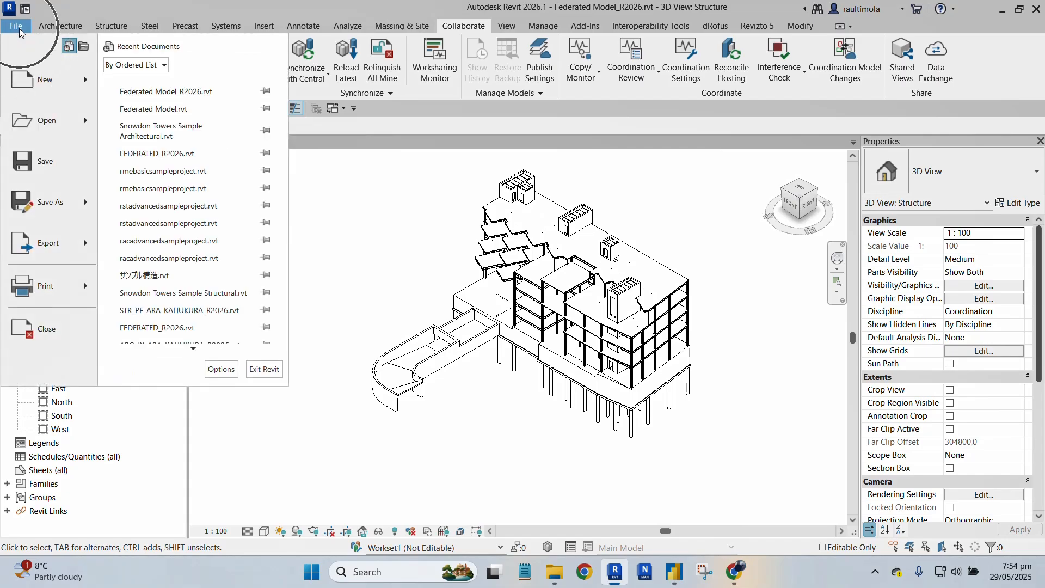
pyautogui.moveTo(87, 123)
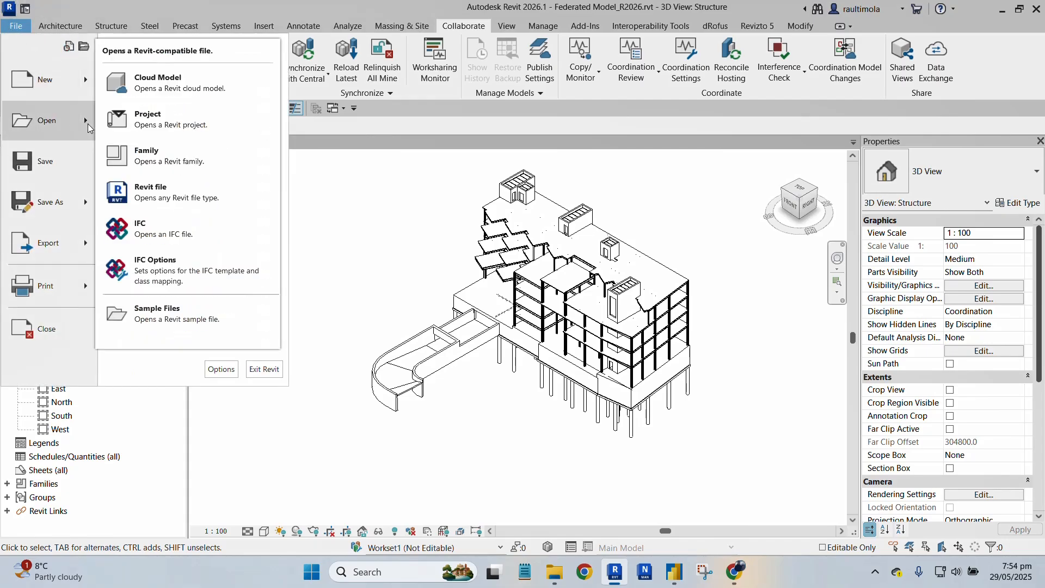
pyautogui.click(190, 318)
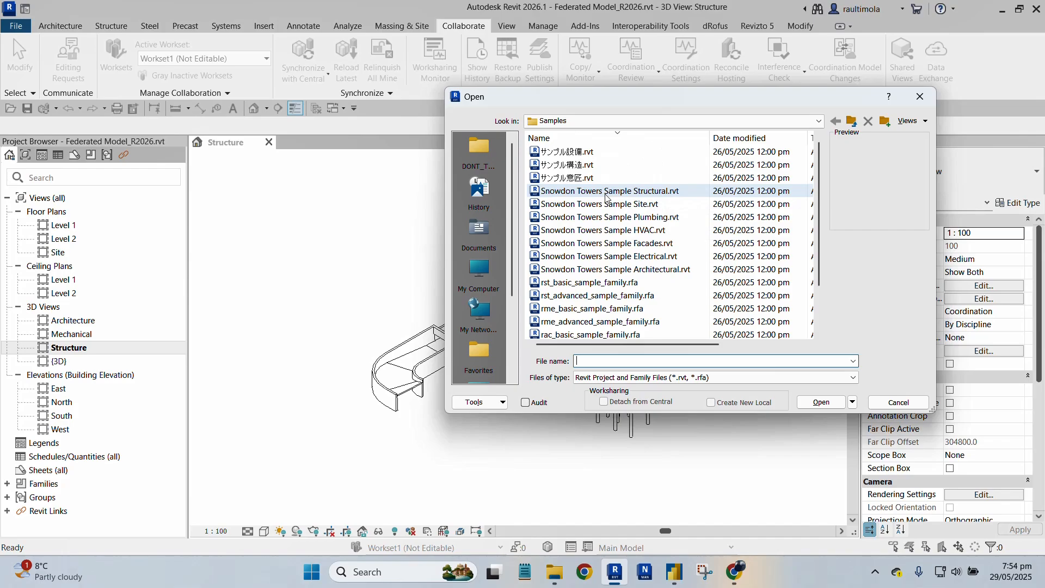
pyautogui.click(920, 97)
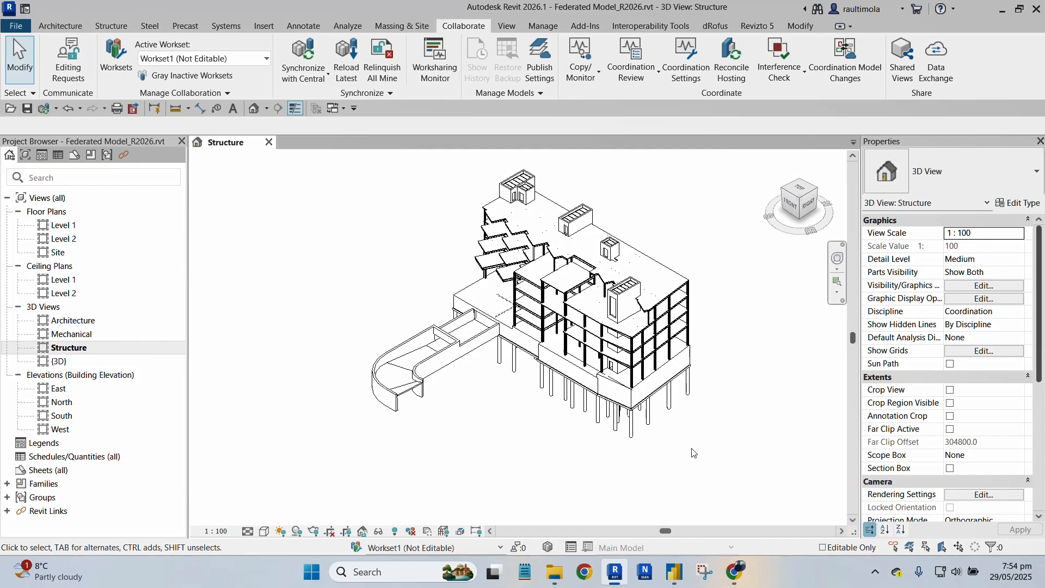
# - Switch to Power BI Desktop and close the untitled report without saving, removing the auto-recovered files
pyautogui.click(675, 572)
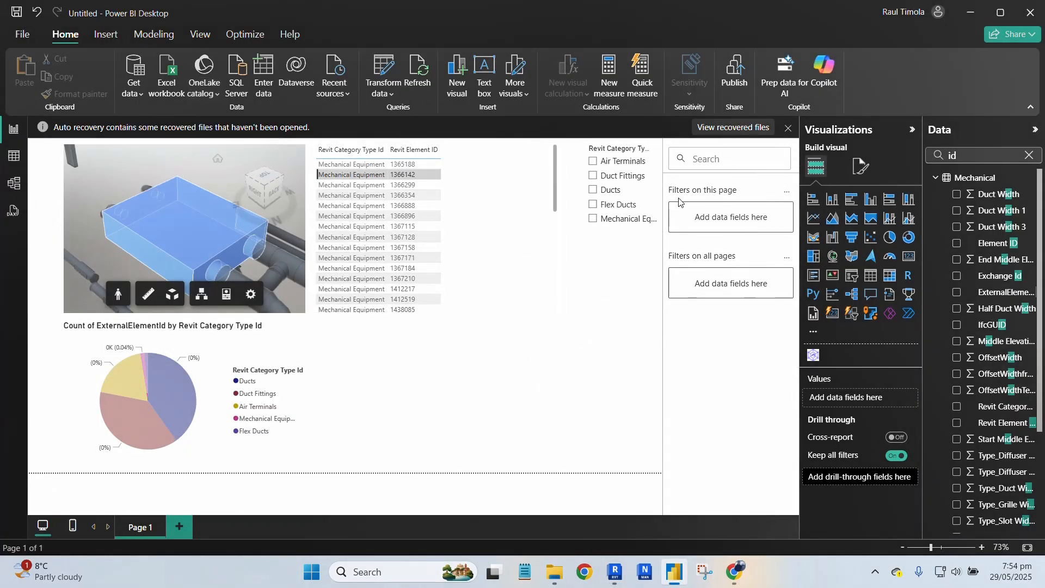
pyautogui.click(1030, 15)
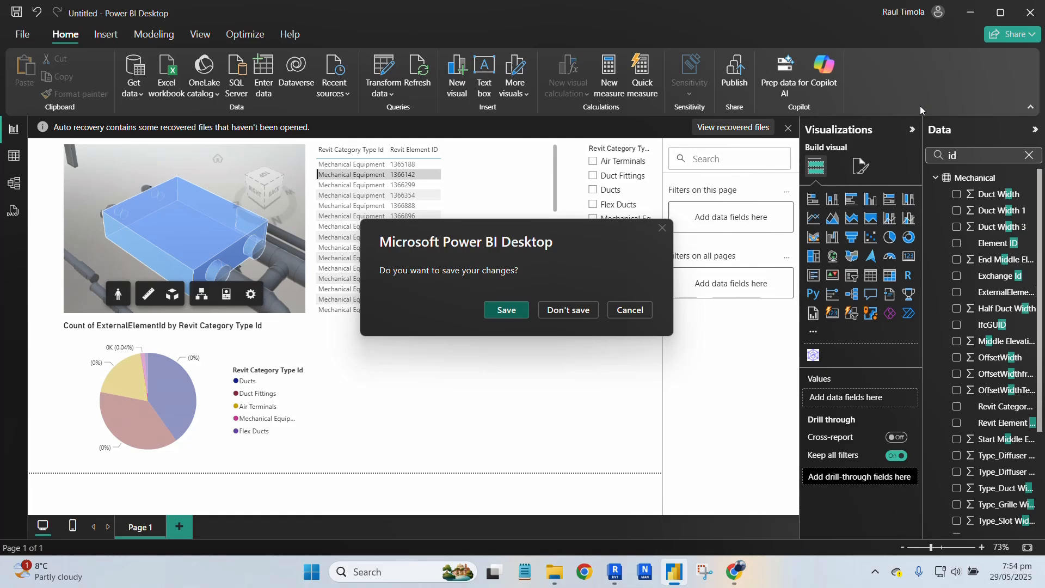
pyautogui.click(577, 313)
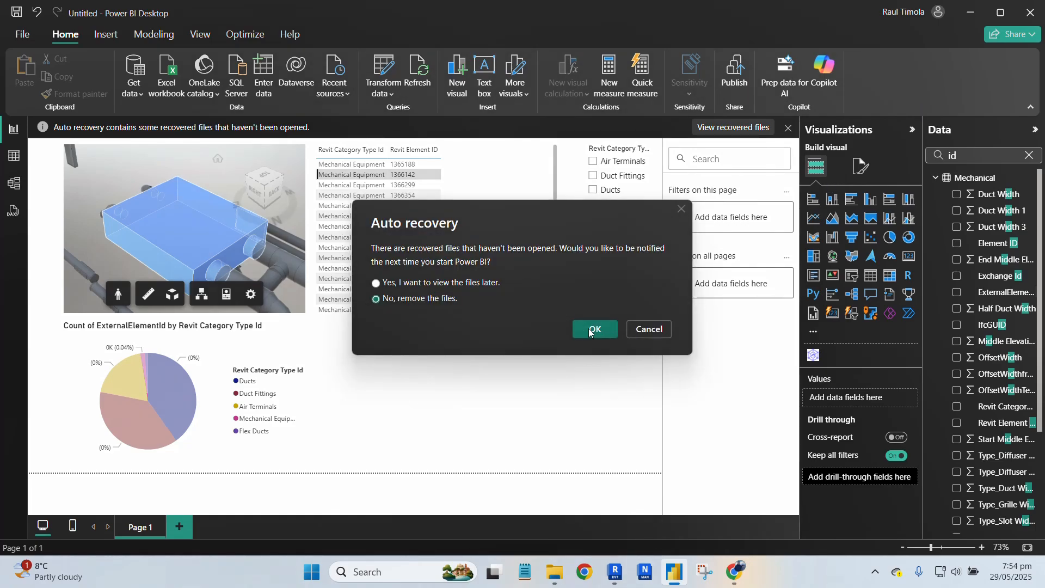
pyautogui.click(596, 328)
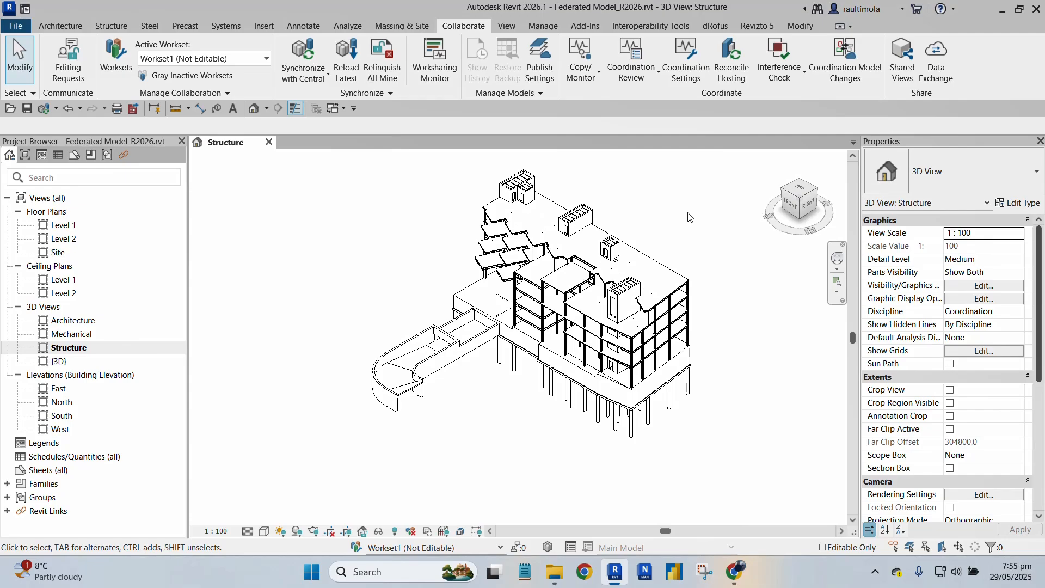
# - View the Architecture and Mechanical 3D views of the federated model, and return to the Structure view
pyautogui.click(74, 323)
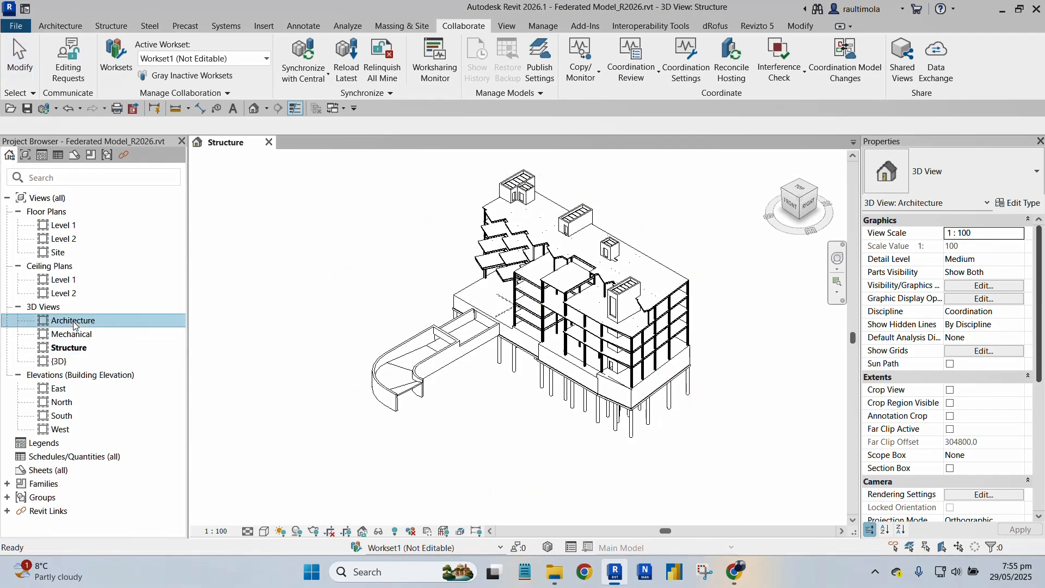
pyautogui.press('Escape')
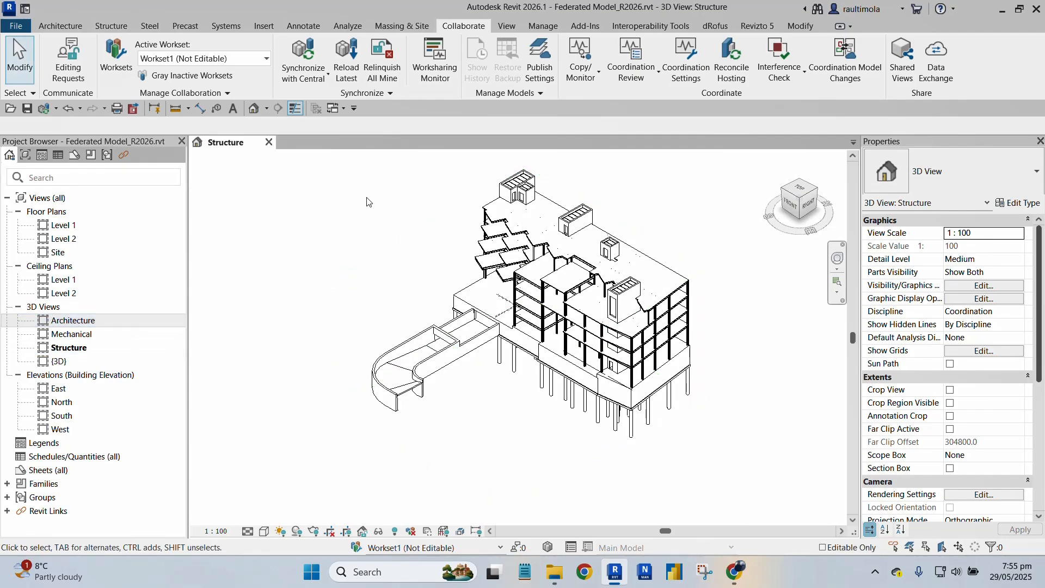
pyautogui.doubleClick(86, 321)
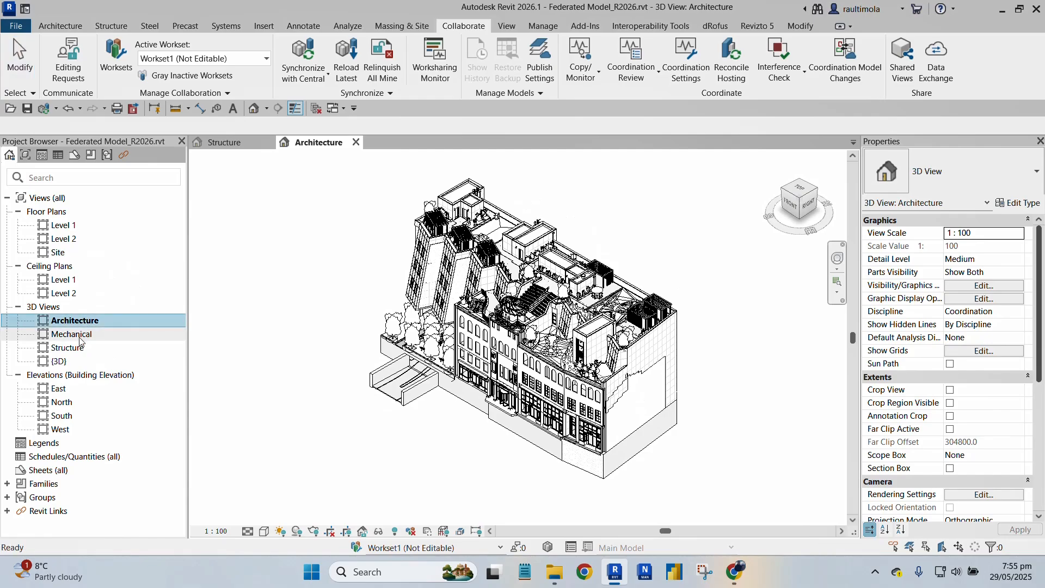
pyautogui.doubleClick(80, 338)
pyautogui.doubleClick(71, 348)
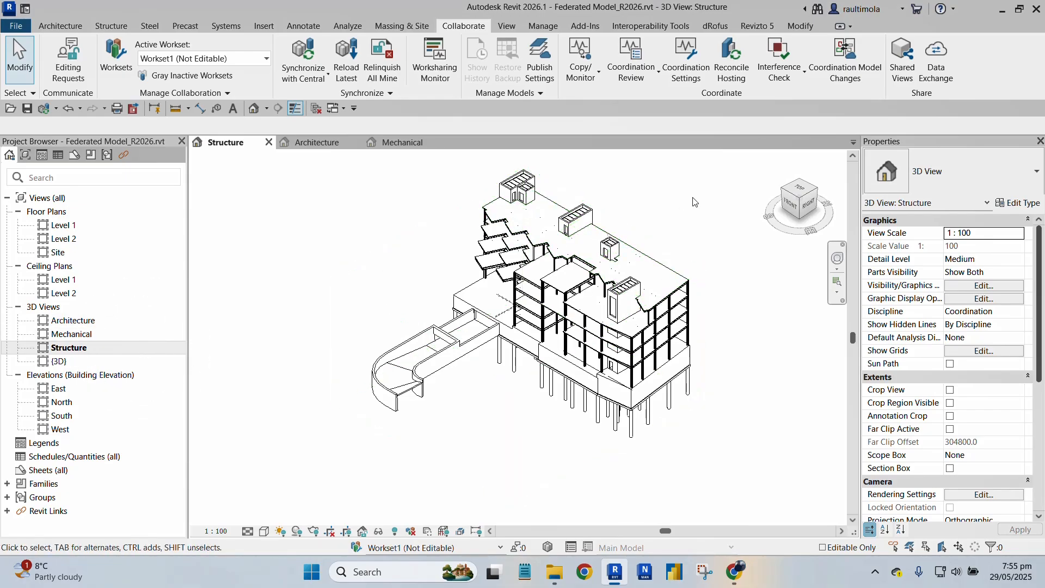
# - Create a data exchange named Structure from the current Structure 3D view, with Filter By set to None
pyautogui.click(942, 70)
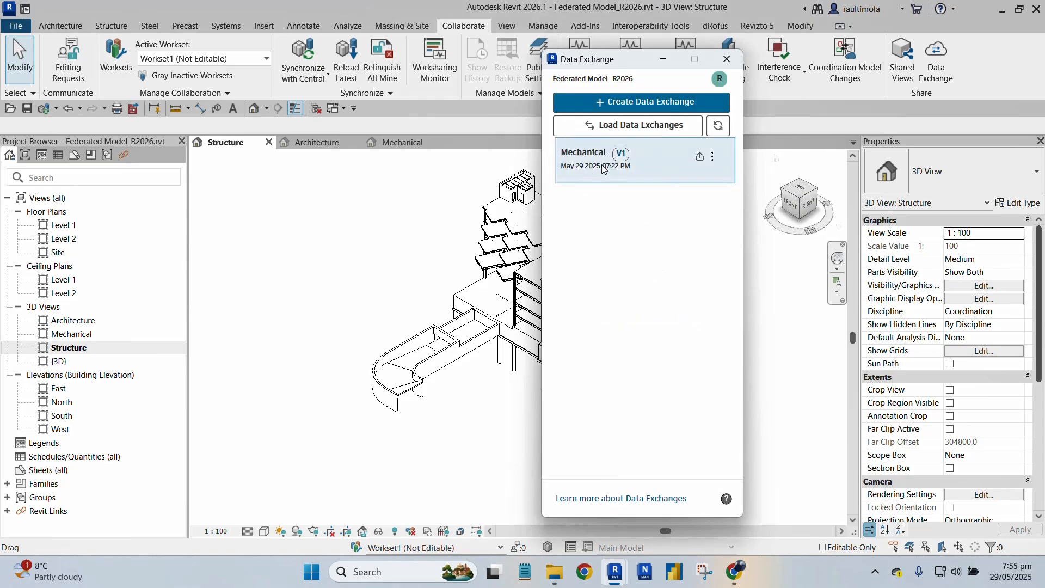
pyautogui.click(614, 101)
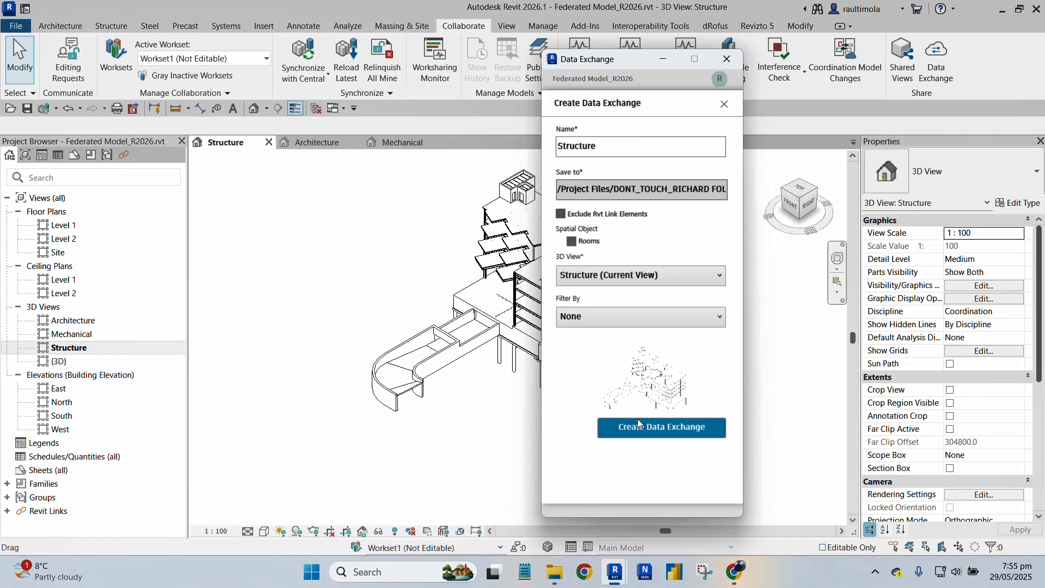
pyautogui.click(648, 429)
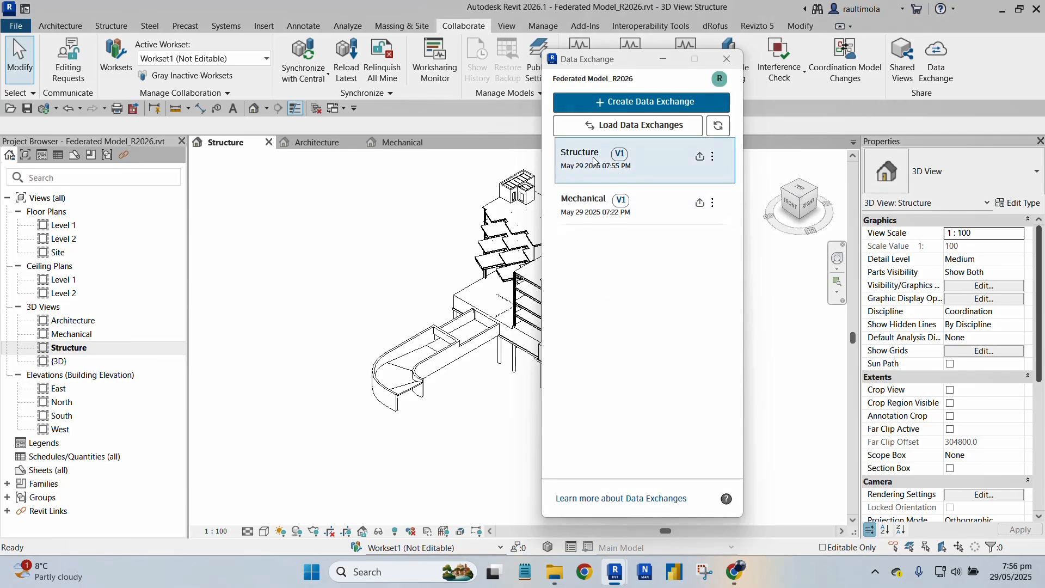
# - Check the Structure exchange's details and available actions, and view it on the web in a maximized browser window
pyautogui.moveTo(594, 162)
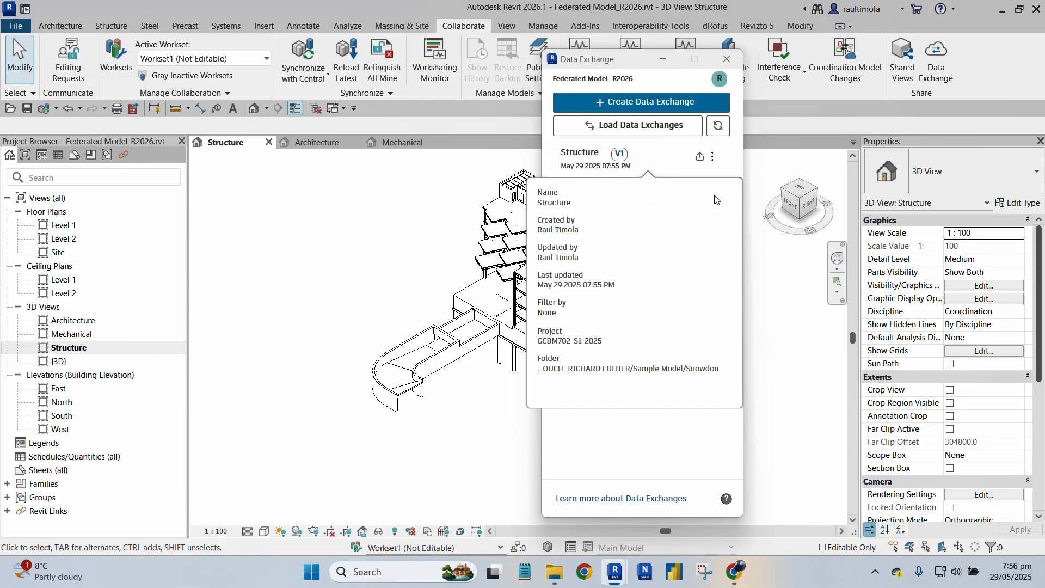
pyautogui.click(714, 156)
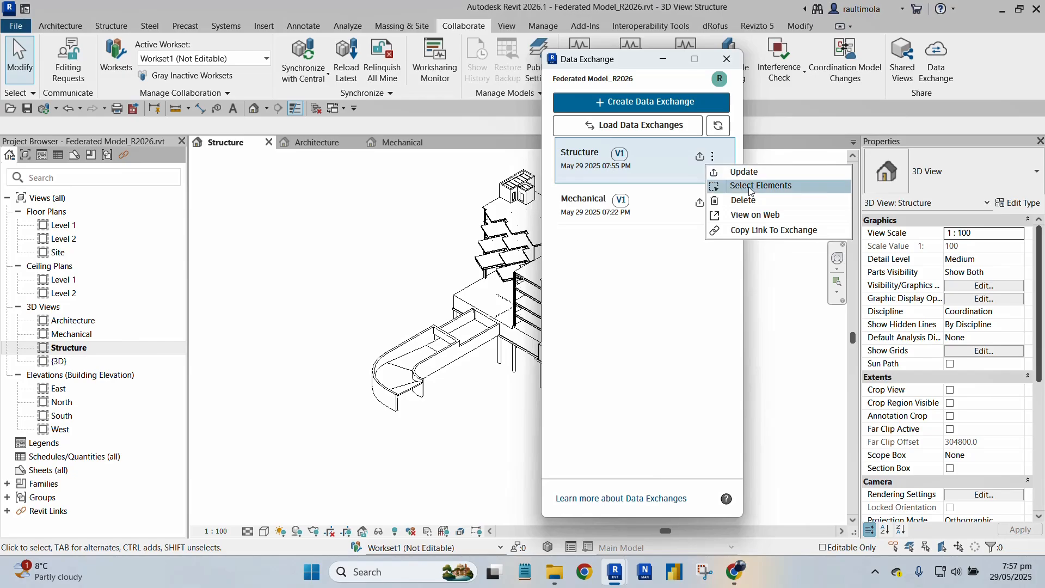
pyautogui.press('ctrl')
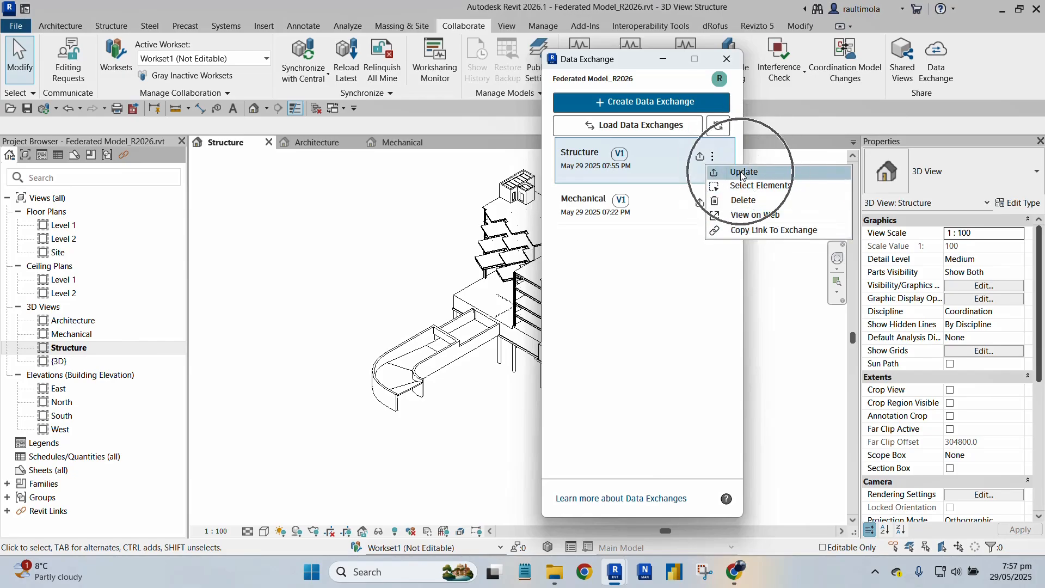
pyautogui.press('ctrl')
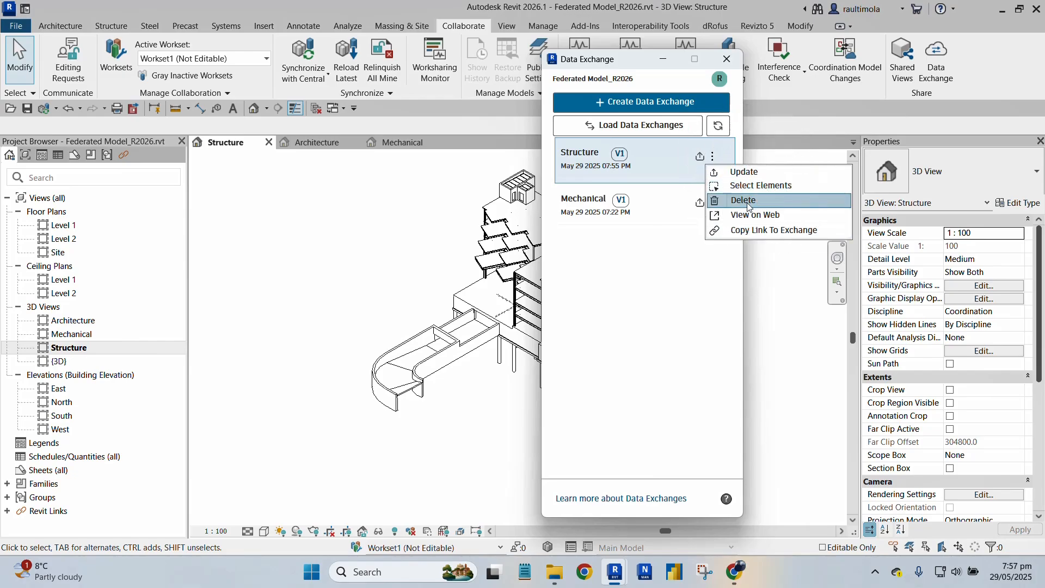
pyautogui.press('ctrl')
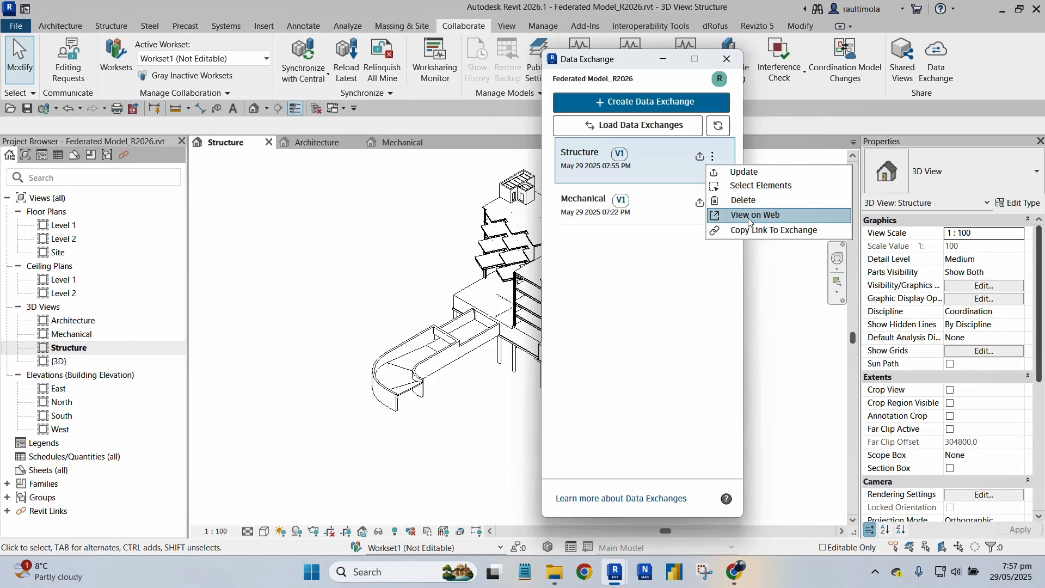
pyautogui.press('ctrl')
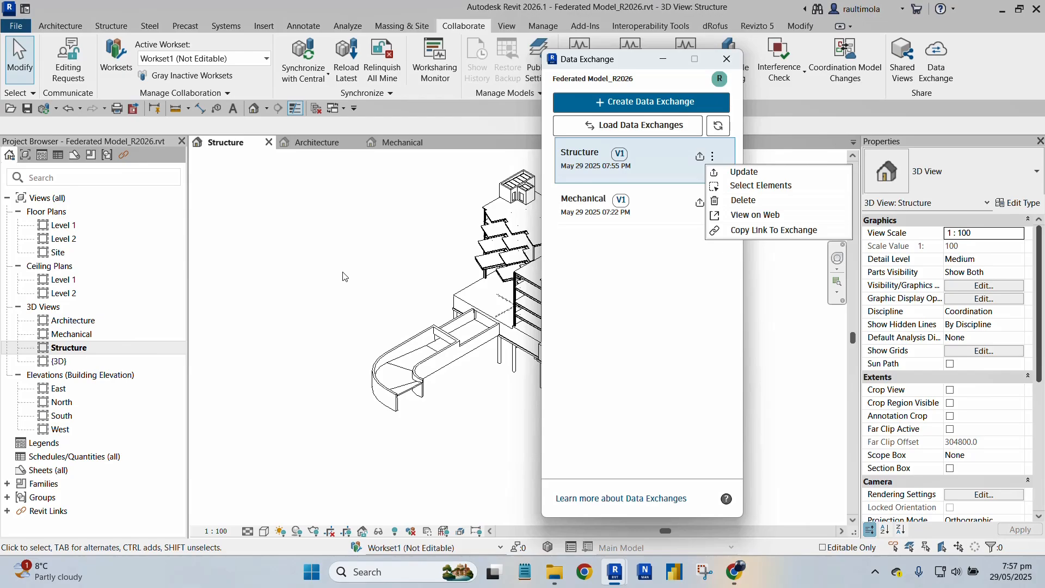
pyautogui.click(768, 219)
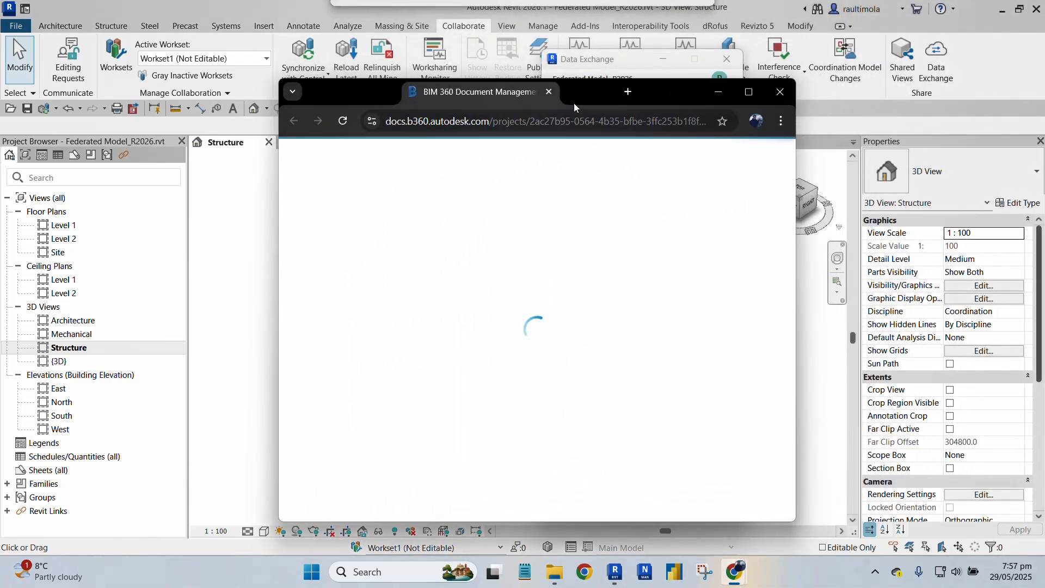
pyautogui.click(755, 96)
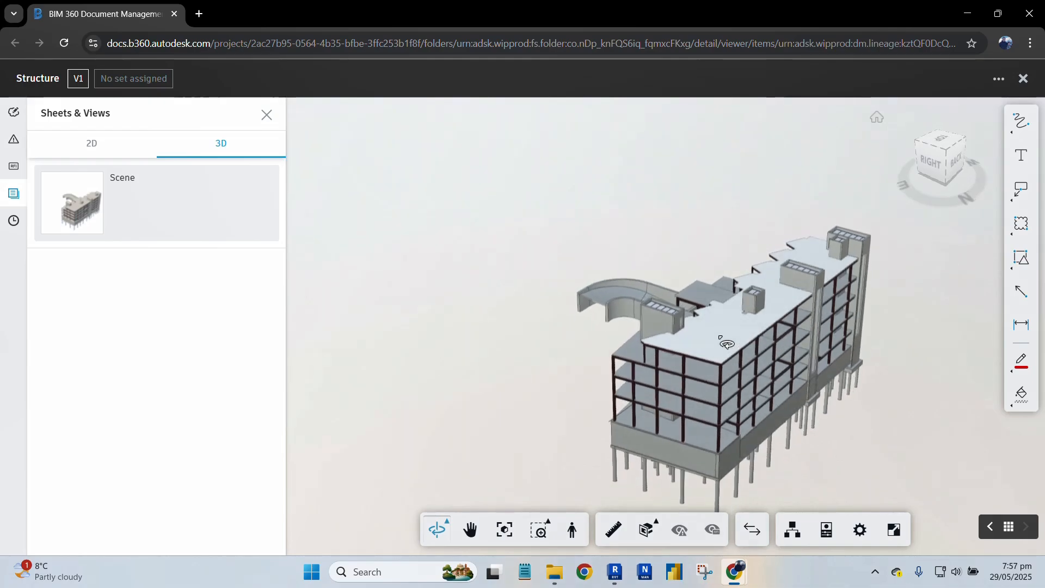
# - Orbit the Structure model in the web viewer to inspect it from several sides, and return to Revit
pyautogui.moveTo(689, 370); pyautogui.dragTo(717, 311)
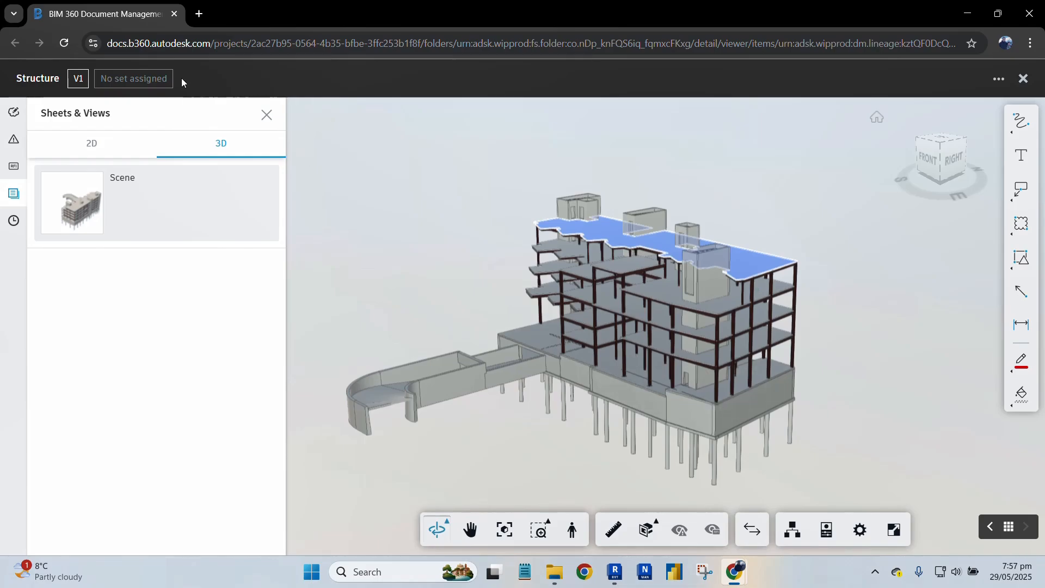
pyautogui.click(141, 50)
pyautogui.moveTo(782, 238); pyautogui.dragTo(783, 201)
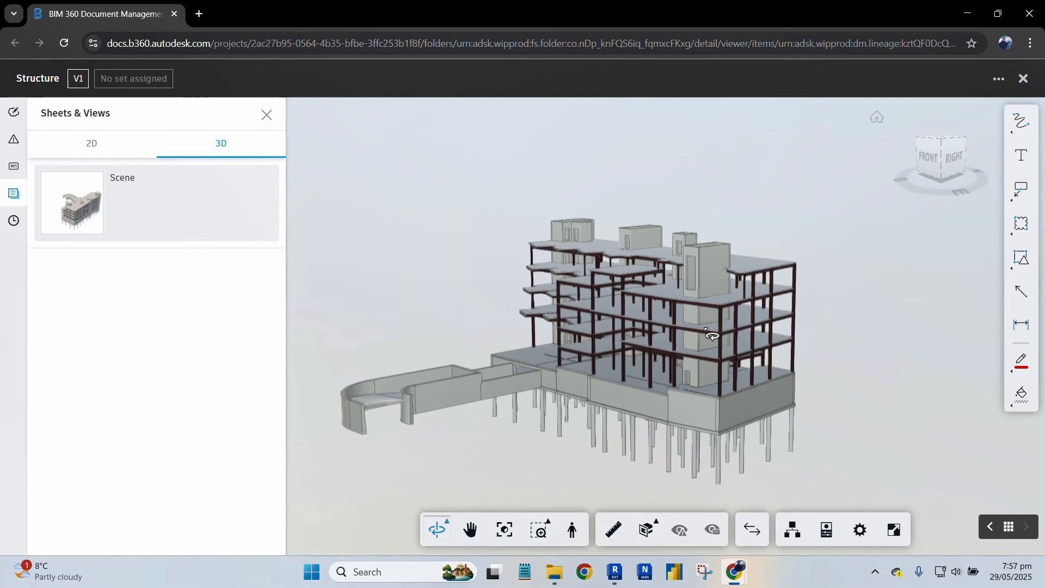
pyautogui.moveTo(712, 337); pyautogui.dragTo(626, 264)
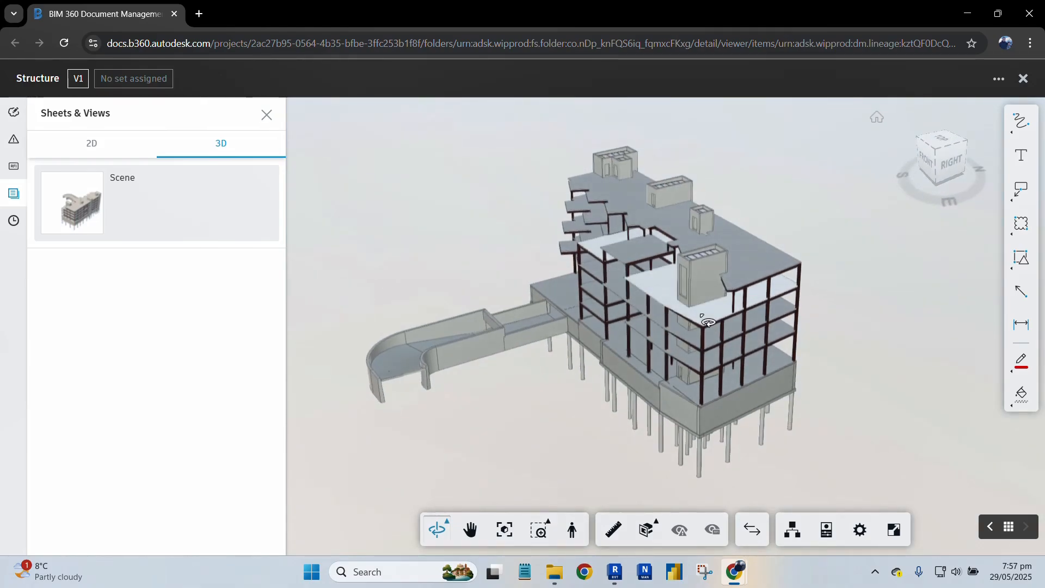
pyautogui.moveTo(707, 321); pyautogui.dragTo(733, 260)
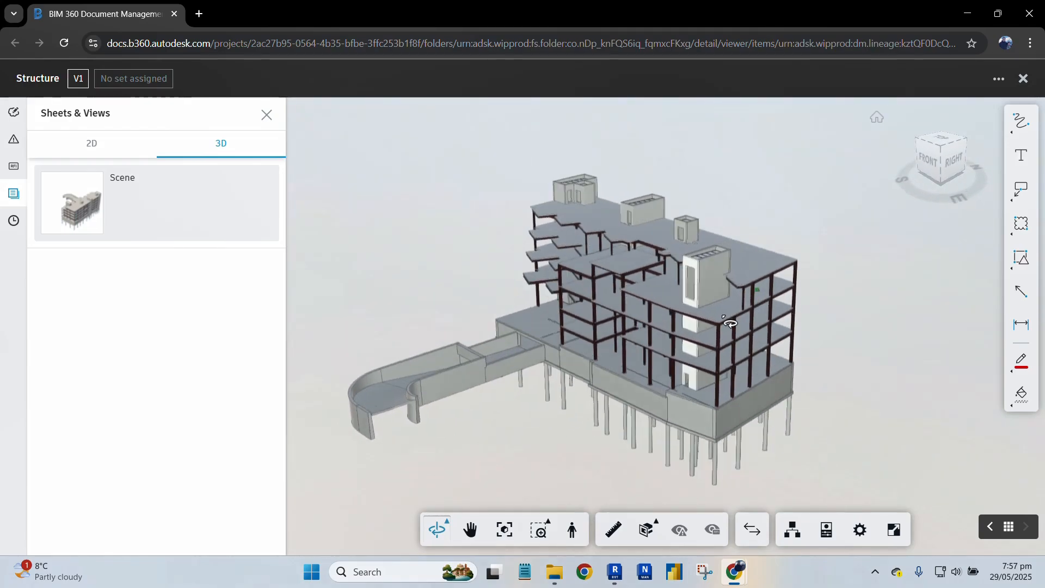
pyautogui.click(968, 21)
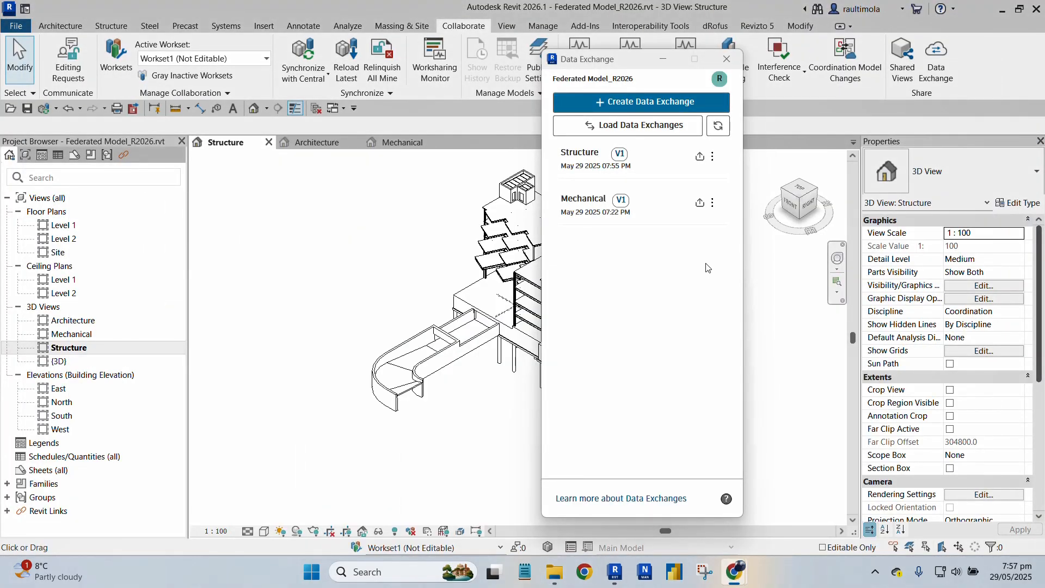
pyautogui.click(672, 574)
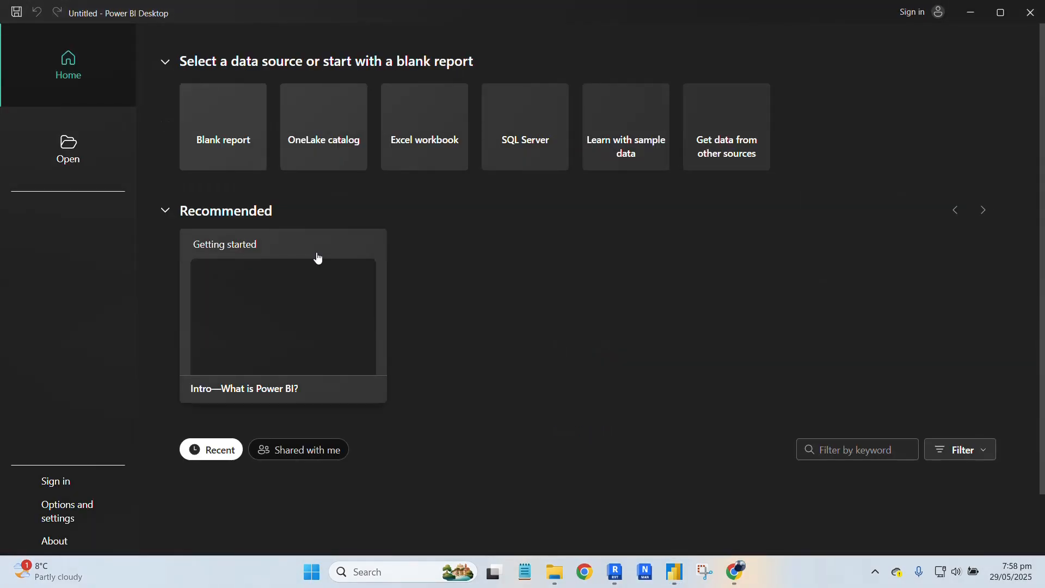
pyautogui.click(217, 119)
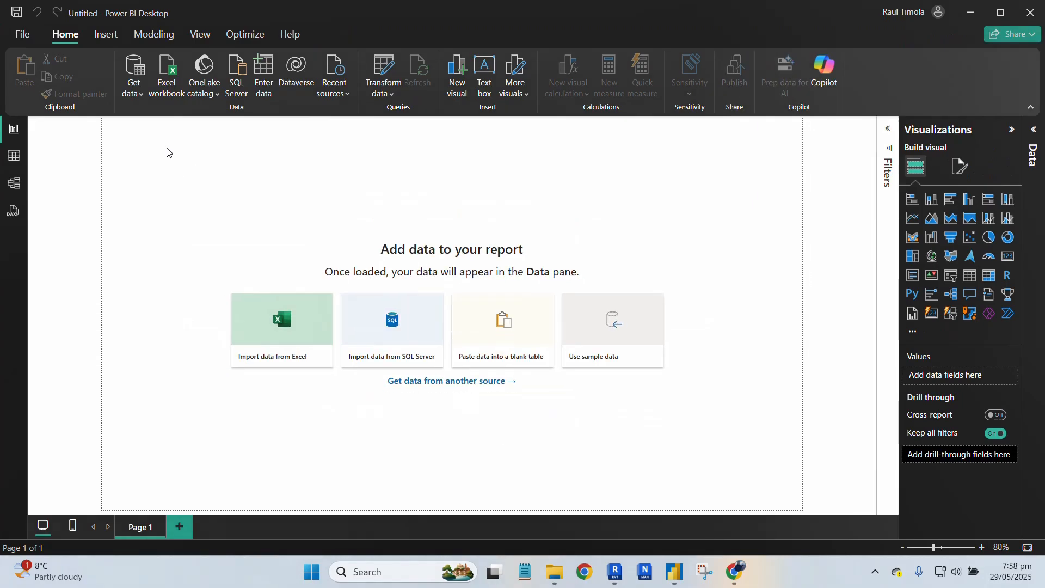
pyautogui.click(137, 87)
pyautogui.click(136, 88)
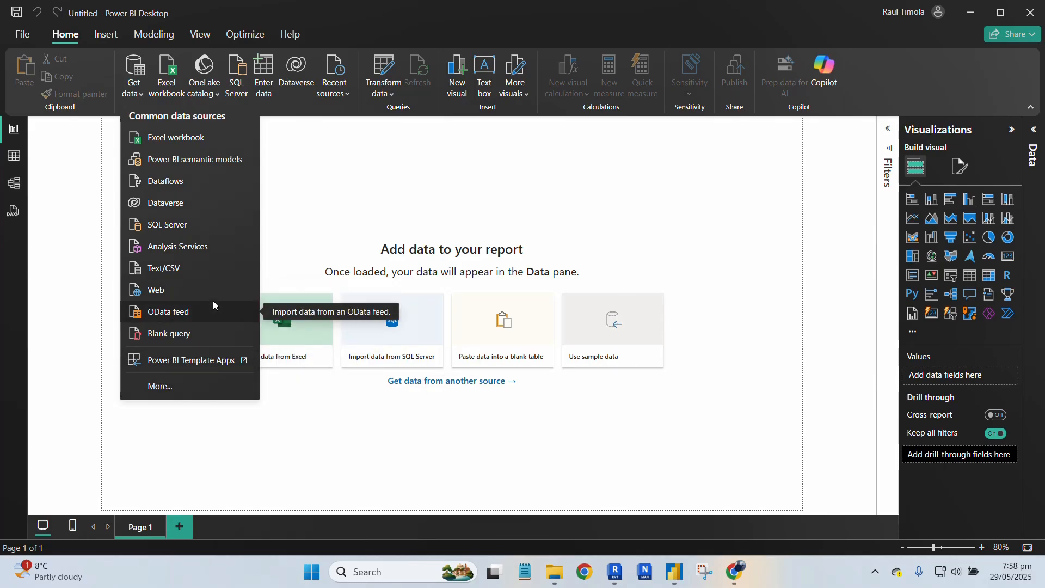
pyautogui.click(173, 336)
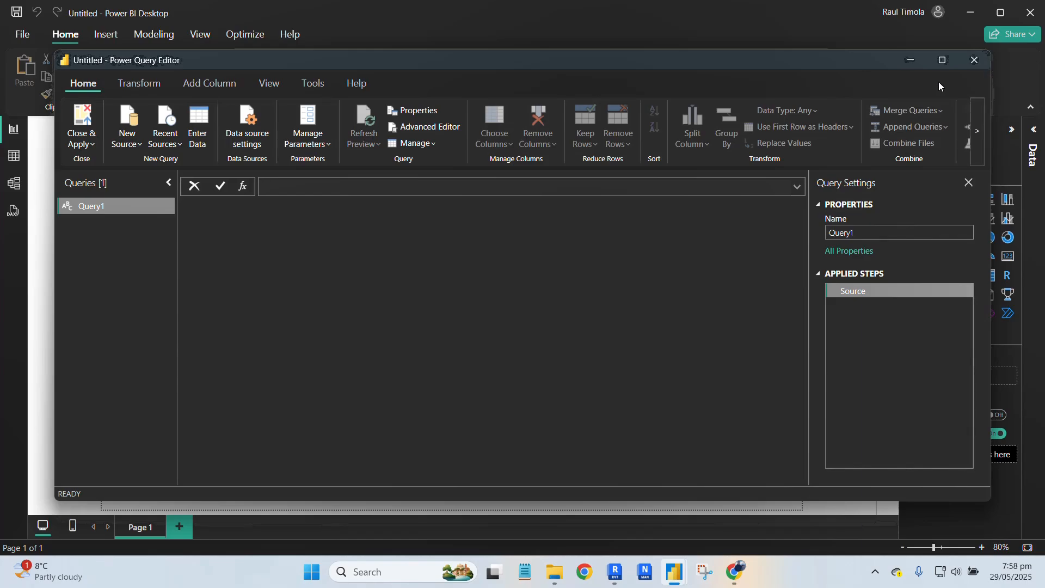
pyautogui.click(975, 60)
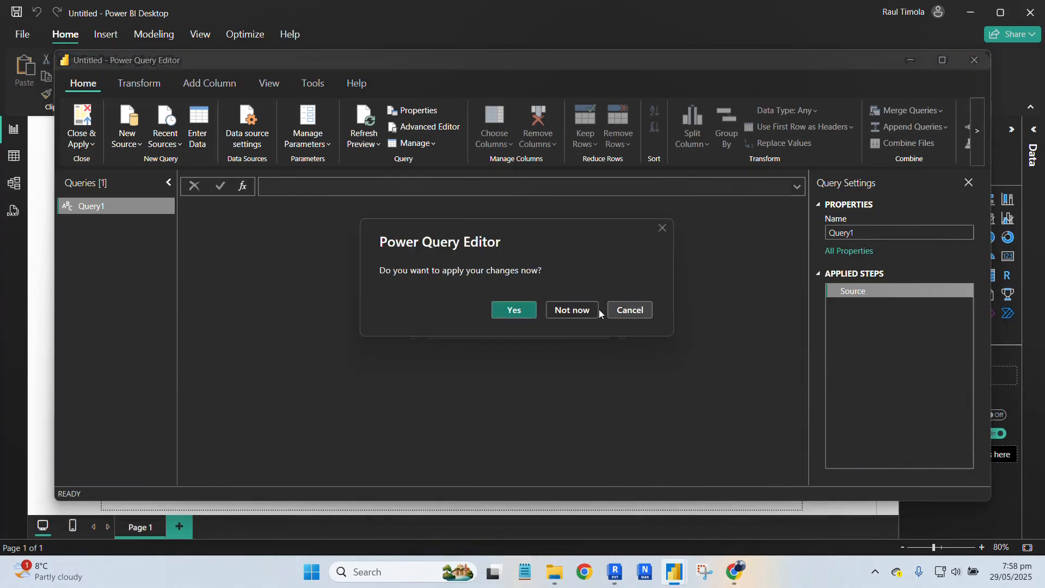
pyautogui.click(579, 311)
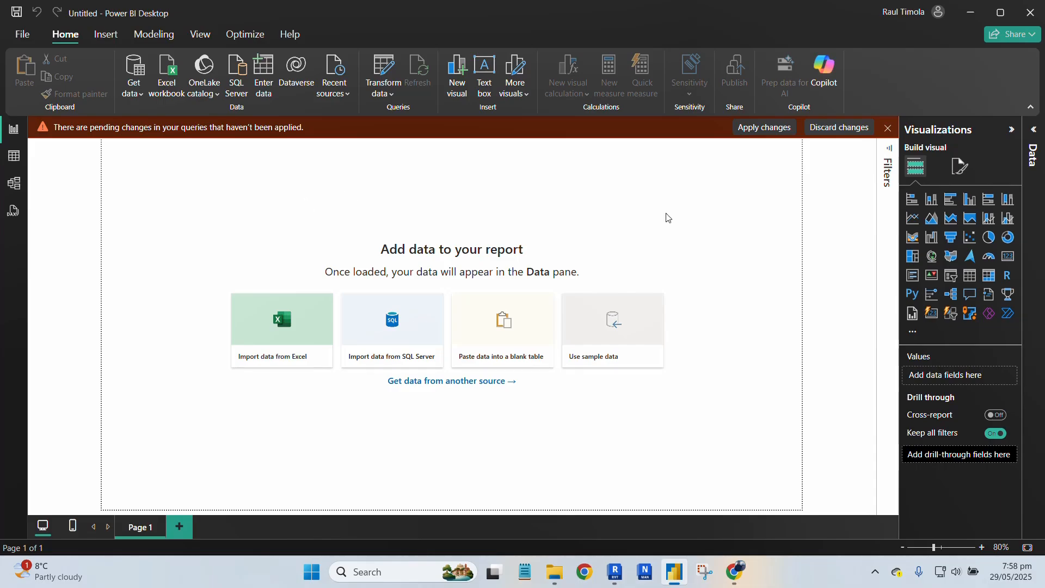
pyautogui.click(617, 338)
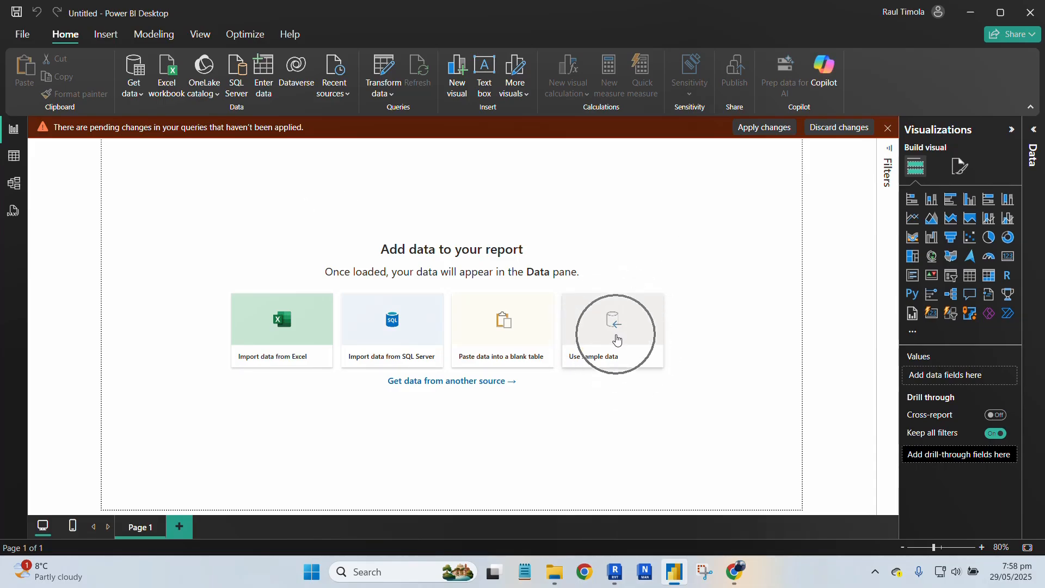
pyautogui.click(617, 338)
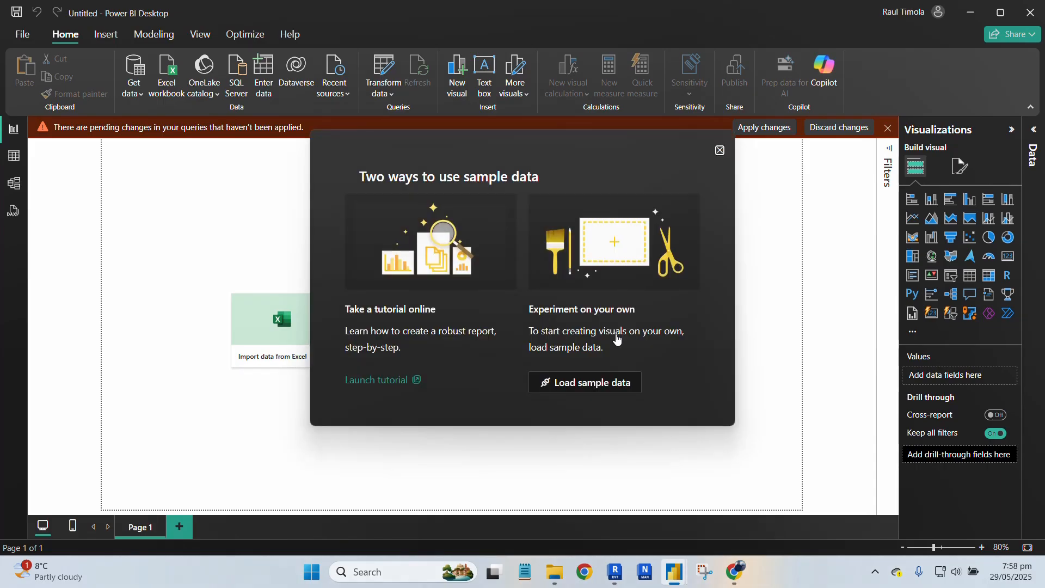
pyautogui.click(720, 151)
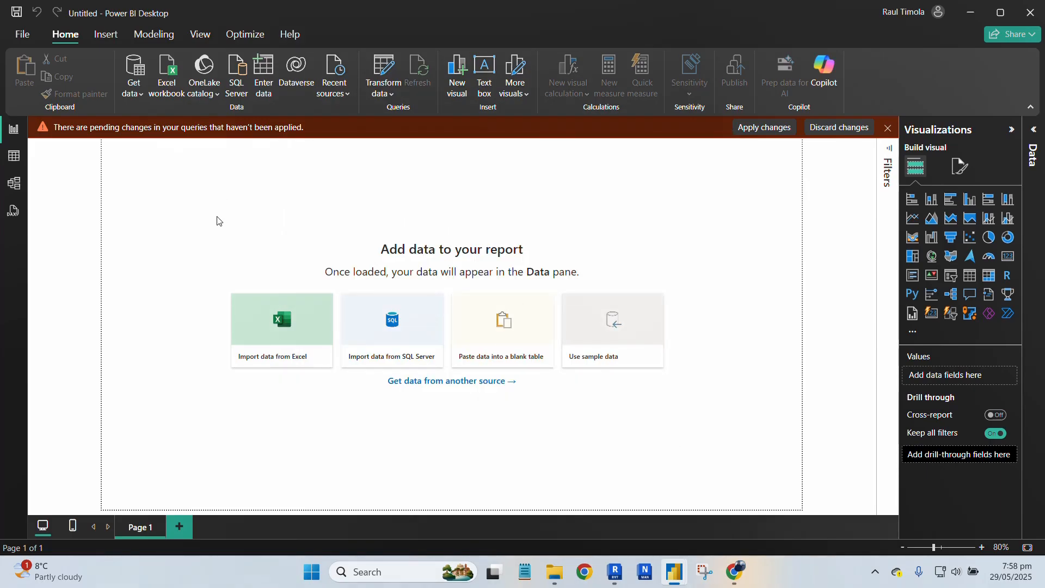
pyautogui.click(137, 94)
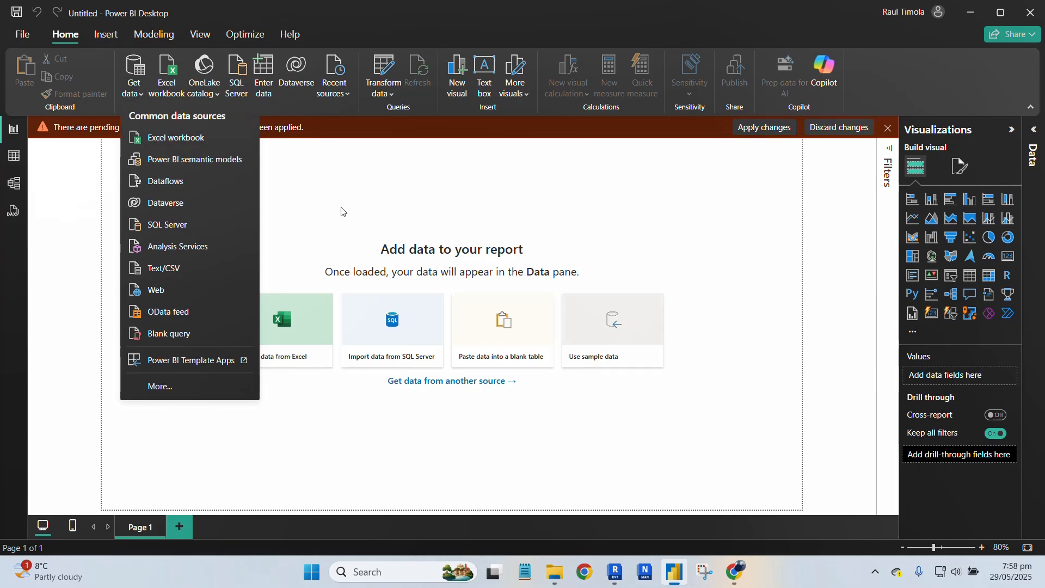
pyautogui.click(448, 229)
pyautogui.click(136, 65)
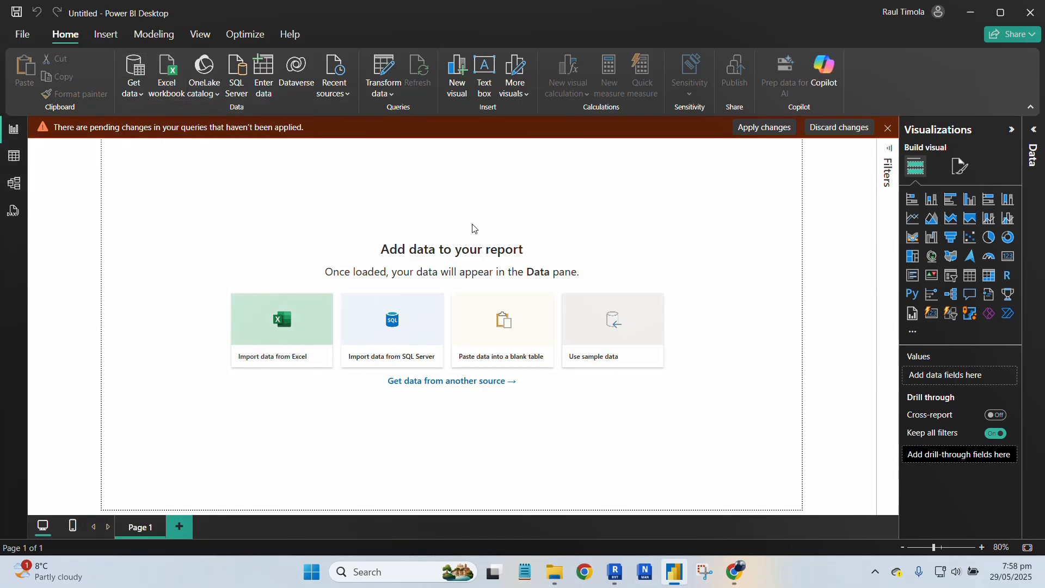
pyautogui.click(743, 63)
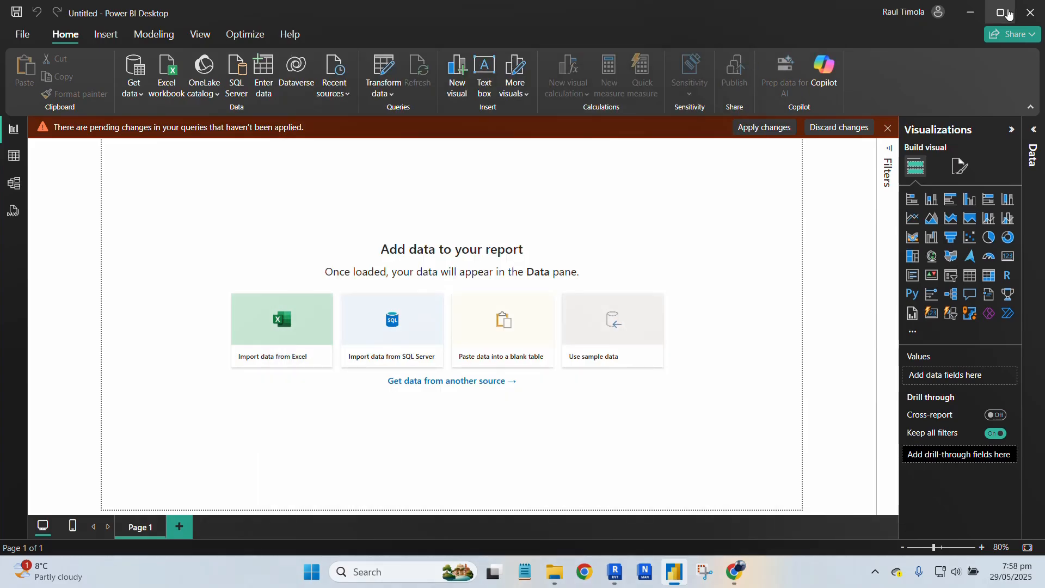
pyautogui.click(1029, 13)
pyautogui.click(592, 309)
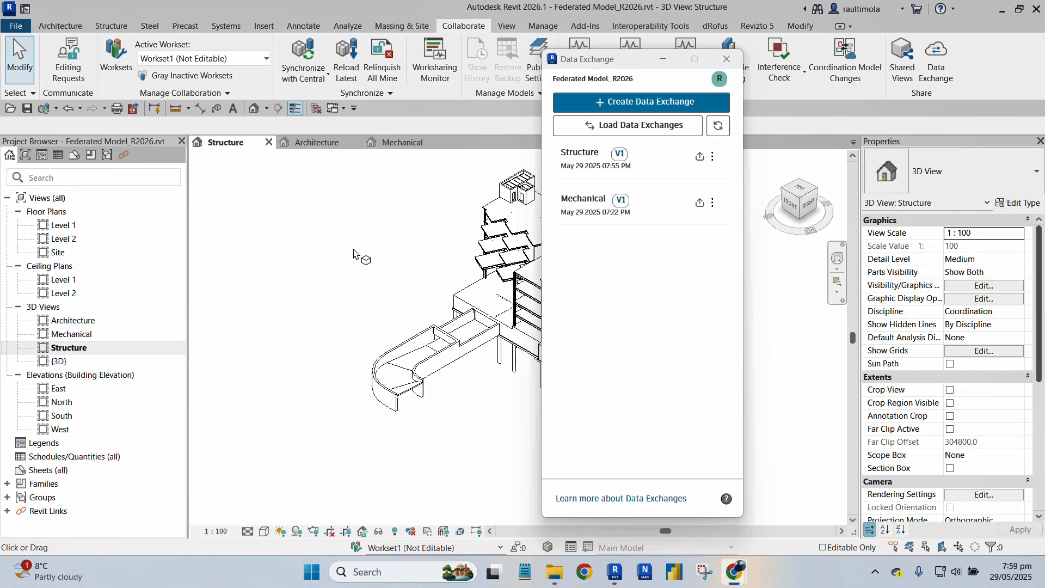
# - Start a blank report in Power BI Desktop and connect to the Autodesk Data Connector for Power BI, found by searching "power"
pyautogui.click(675, 576)
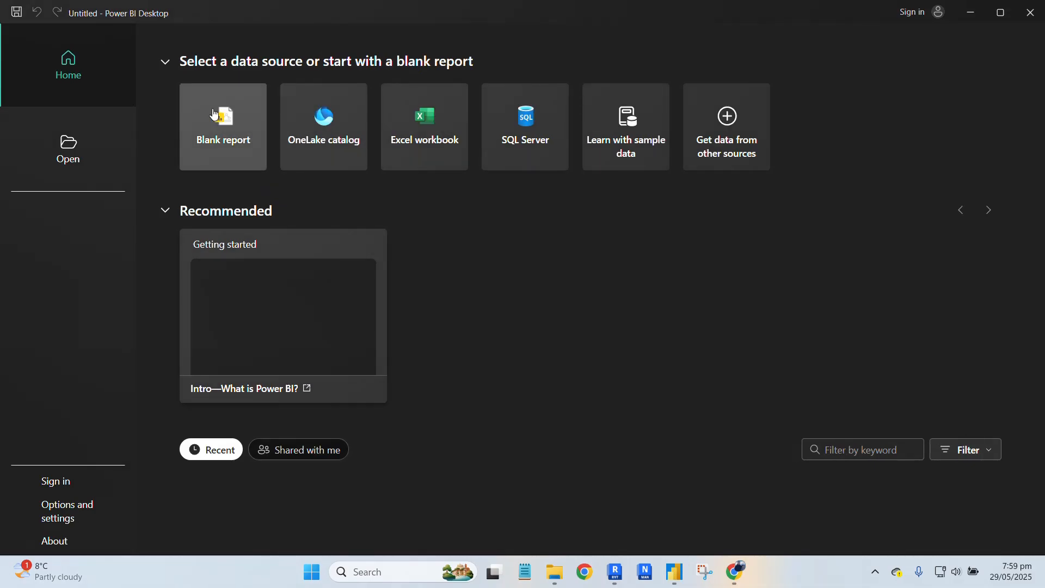
pyautogui.click(222, 121)
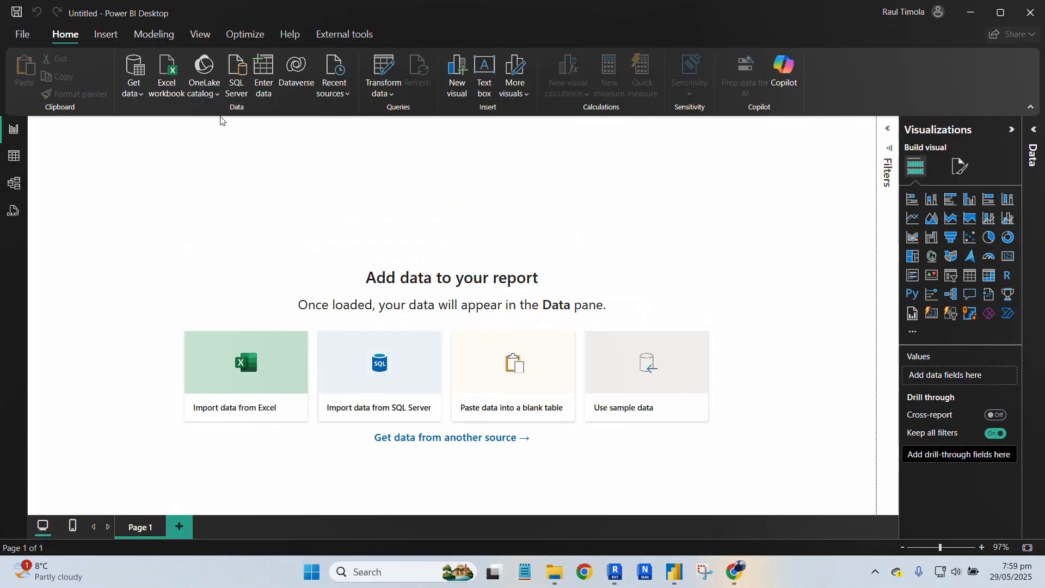
pyautogui.click(136, 65)
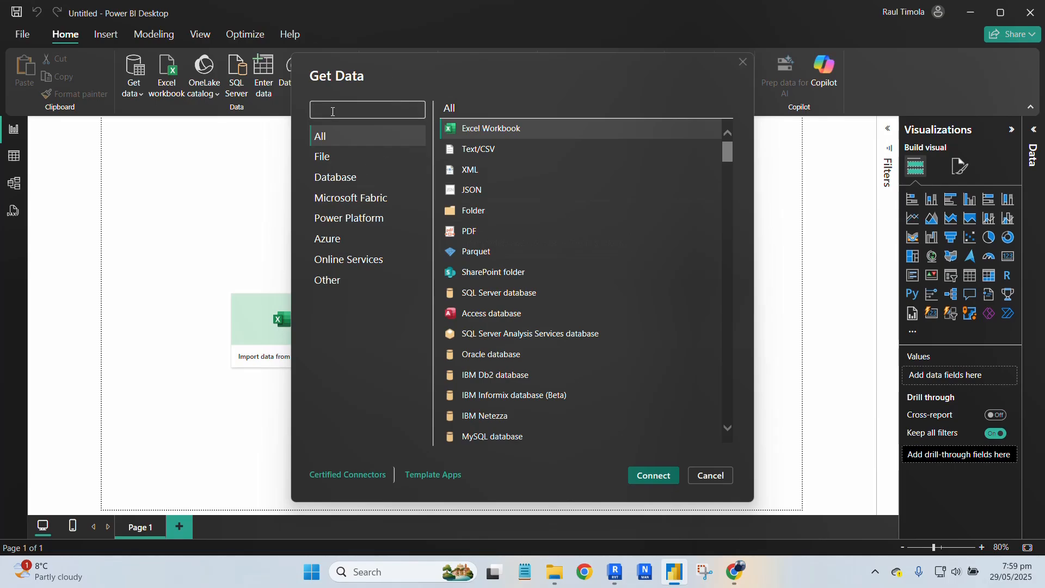
pyautogui.click(333, 110)
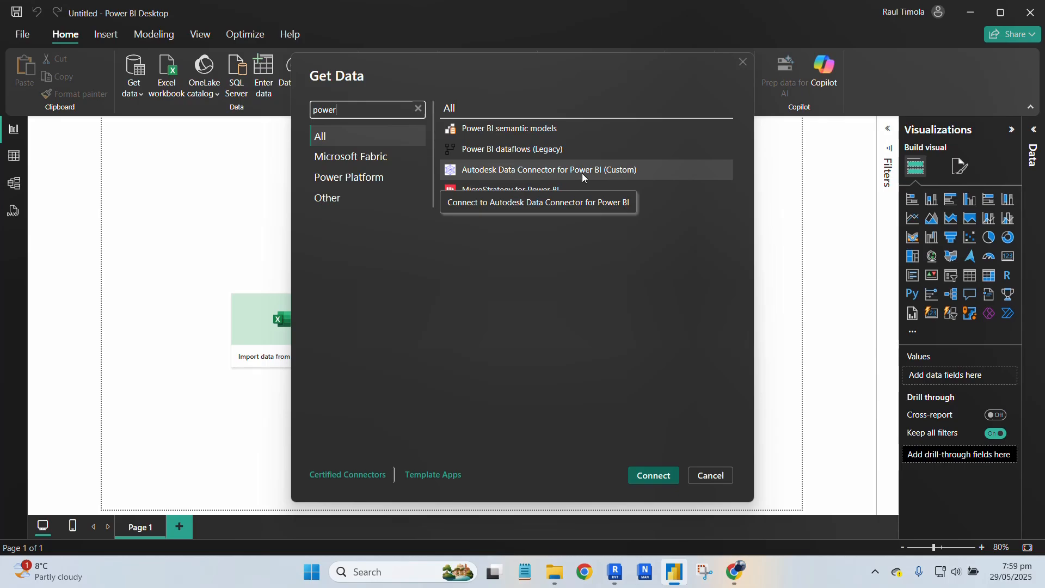
pyautogui.click(451, 174)
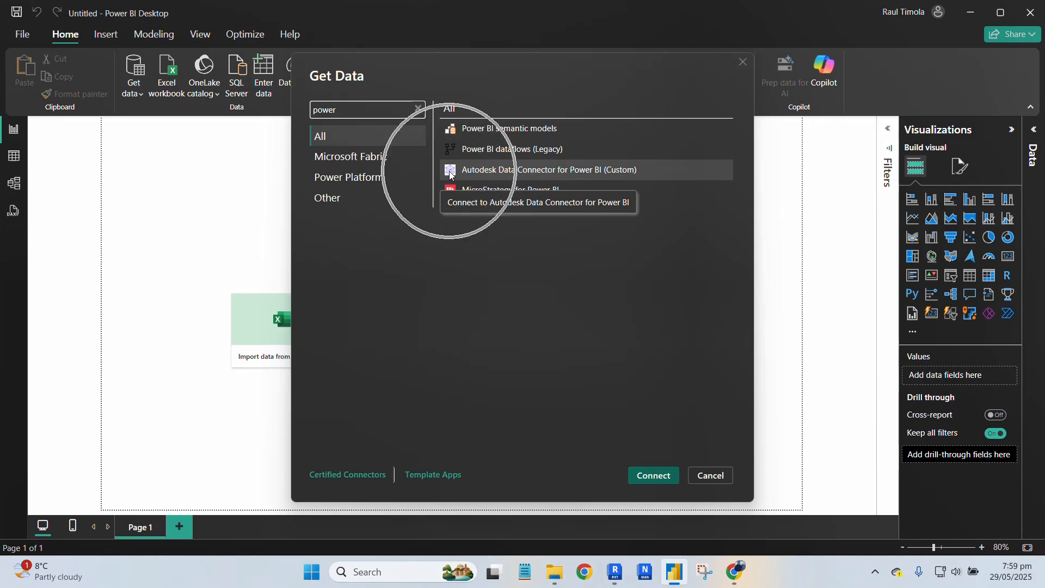
pyautogui.click(451, 173)
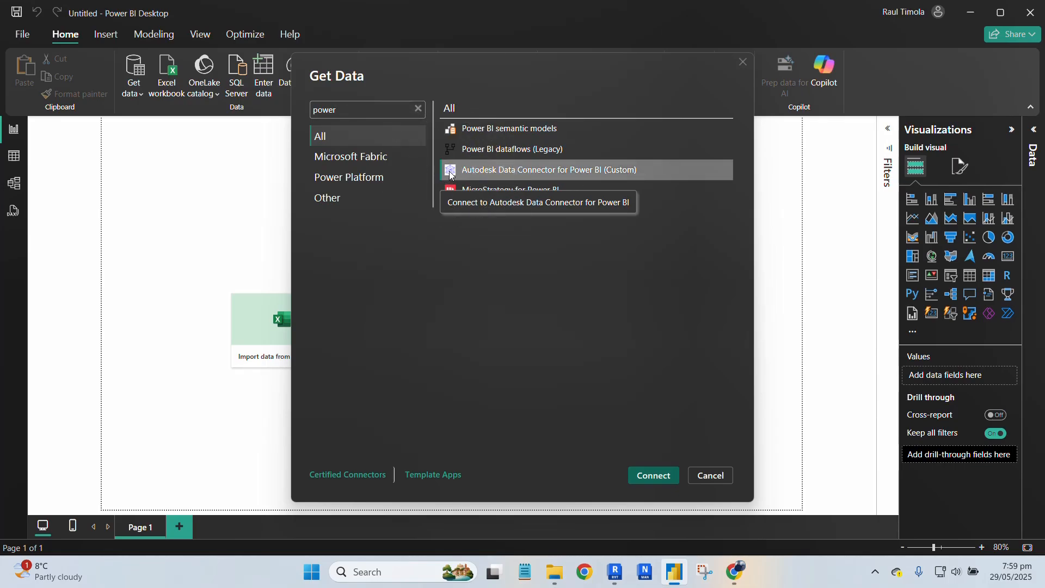
pyautogui.click(657, 477)
pyautogui.click(669, 475)
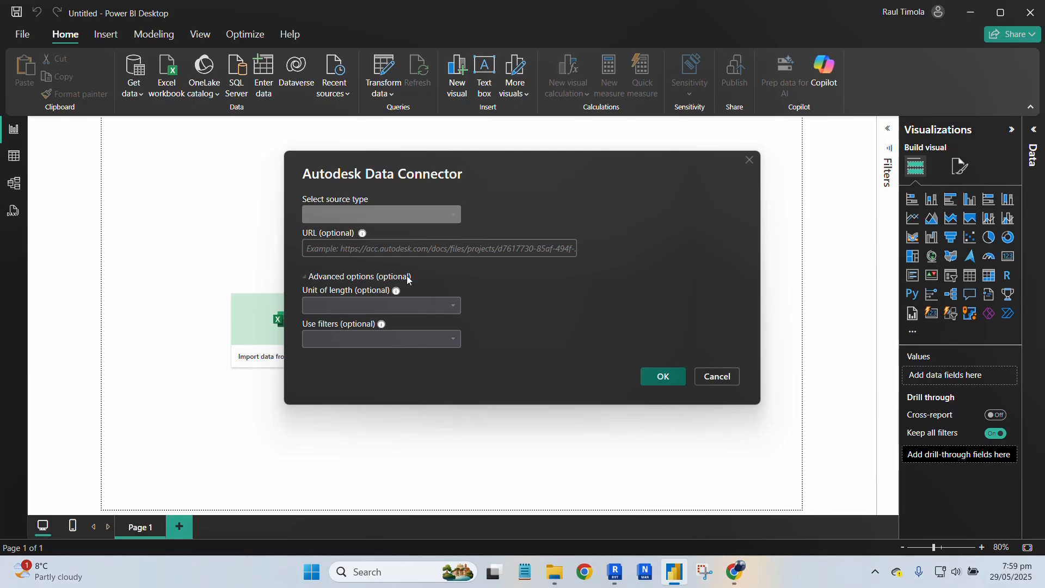
# - Set the connector's source type to Data Exchange, leave URL, unit of length and filters empty, and accept the settings
pyautogui.click(334, 214)
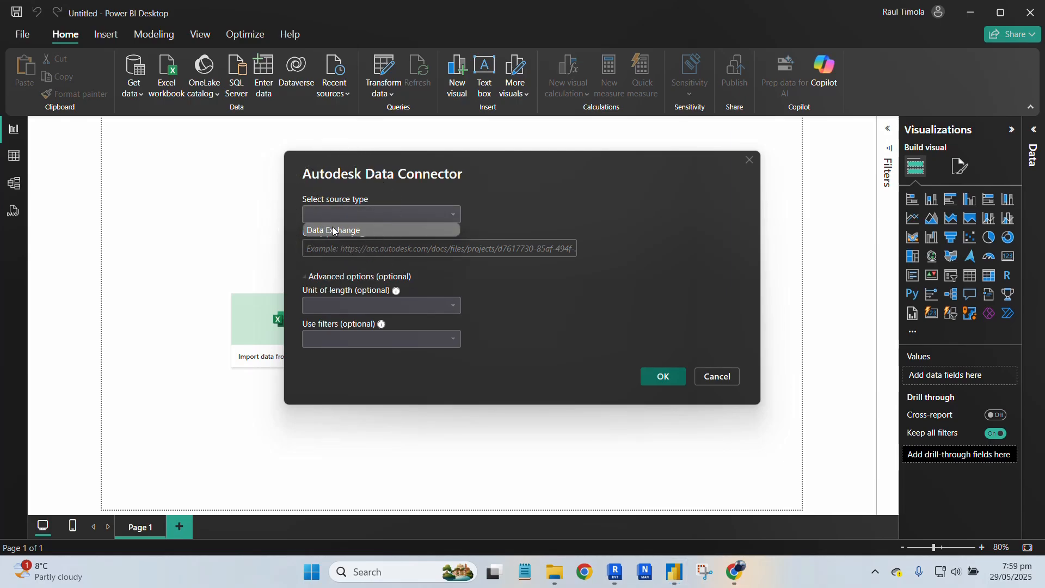
pyautogui.click(334, 231)
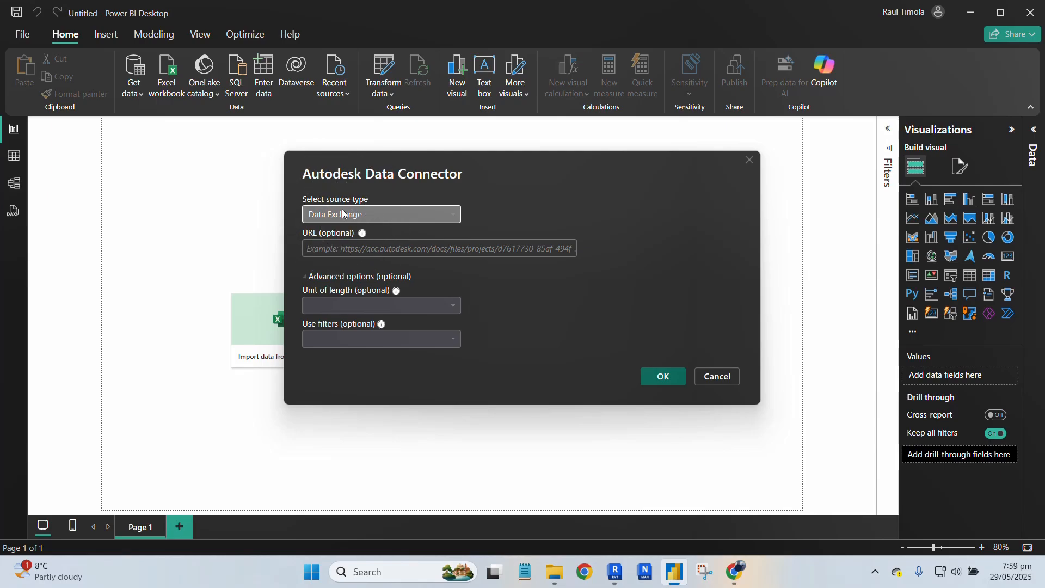
pyautogui.click(400, 250)
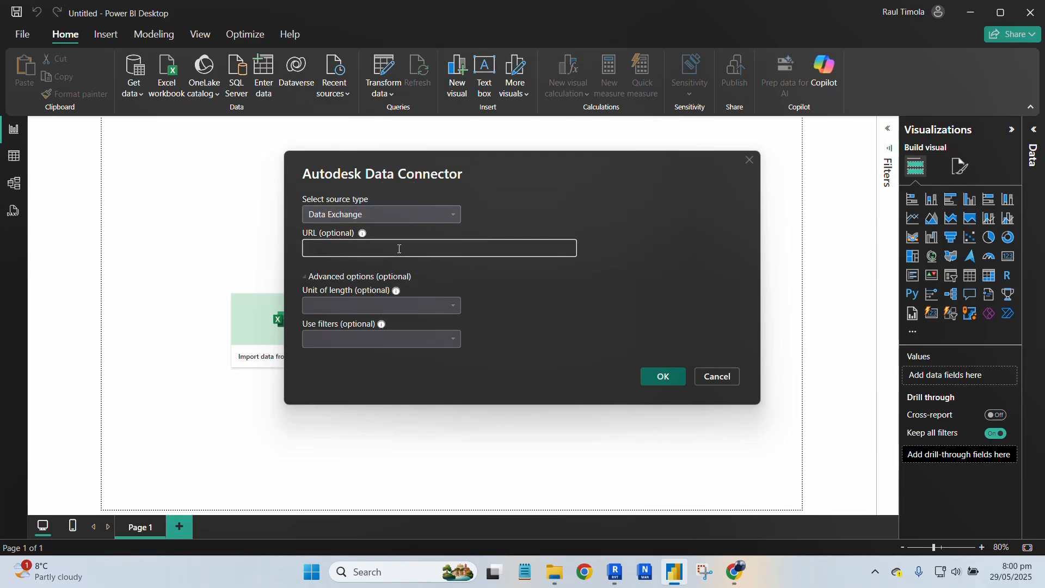
pyautogui.click(346, 245)
pyautogui.click(373, 307)
pyautogui.click(374, 308)
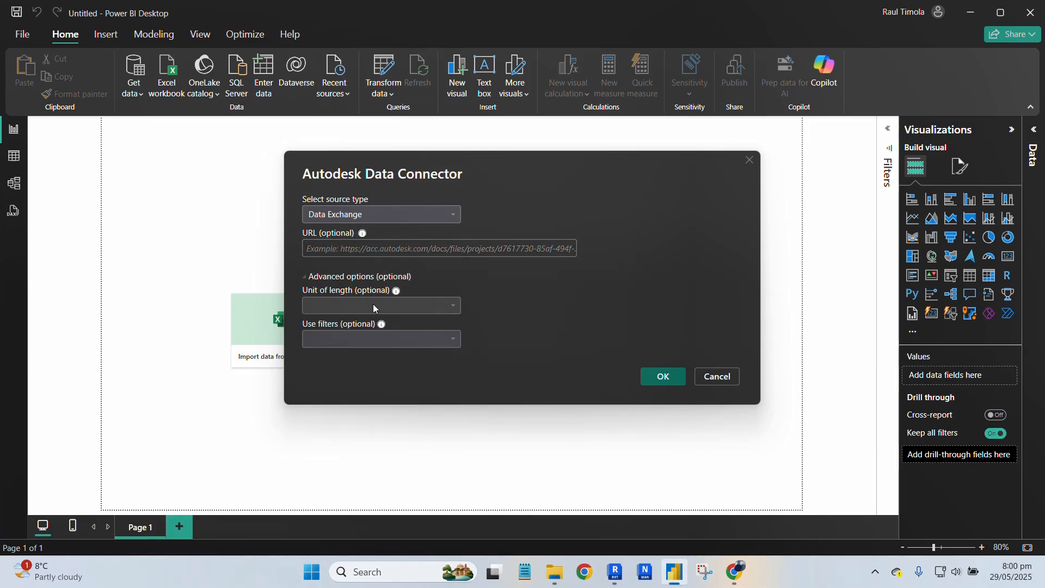
pyautogui.click(370, 339)
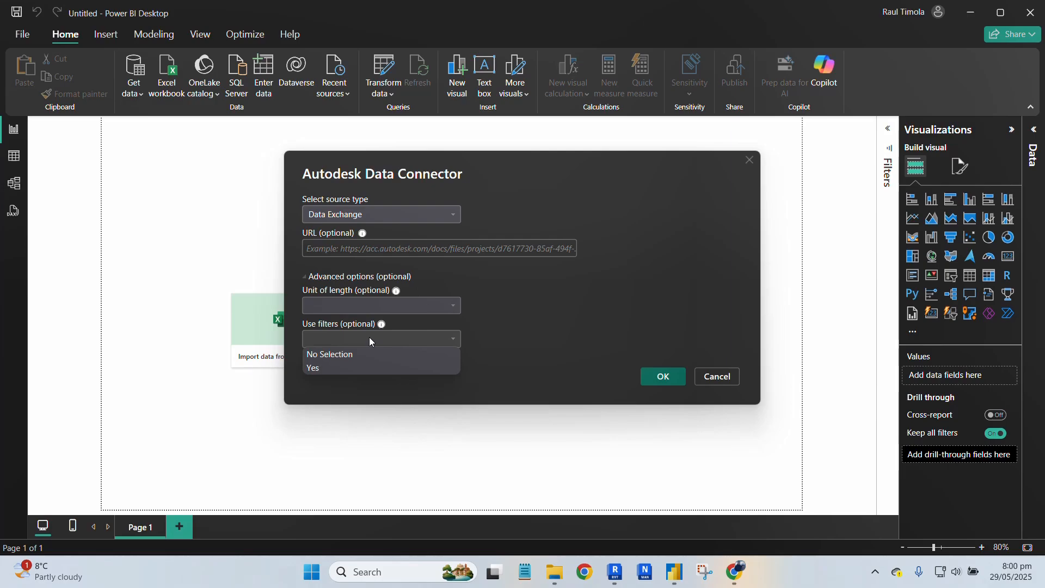
pyautogui.click(370, 340)
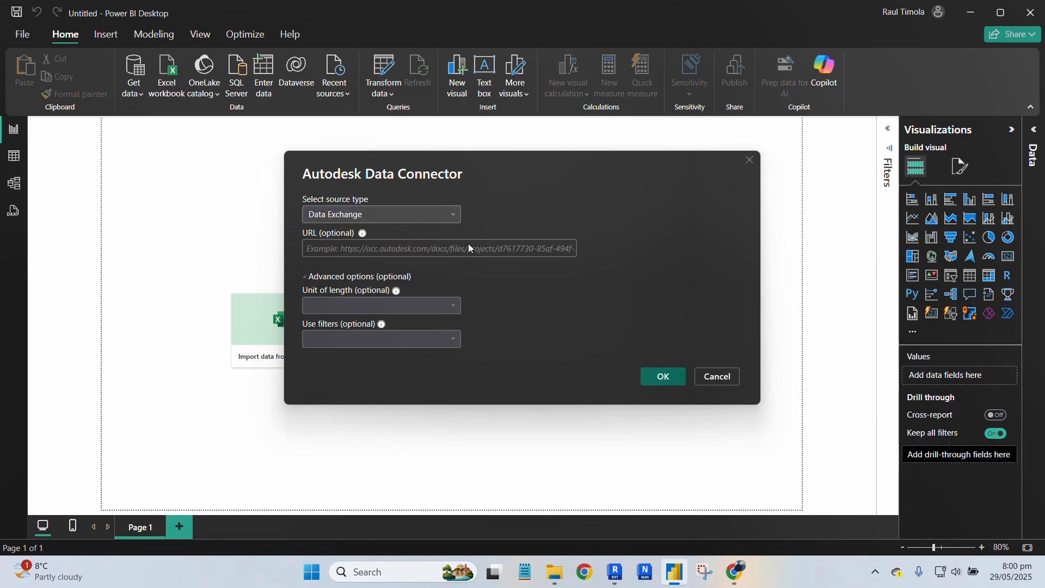
pyautogui.click(657, 379)
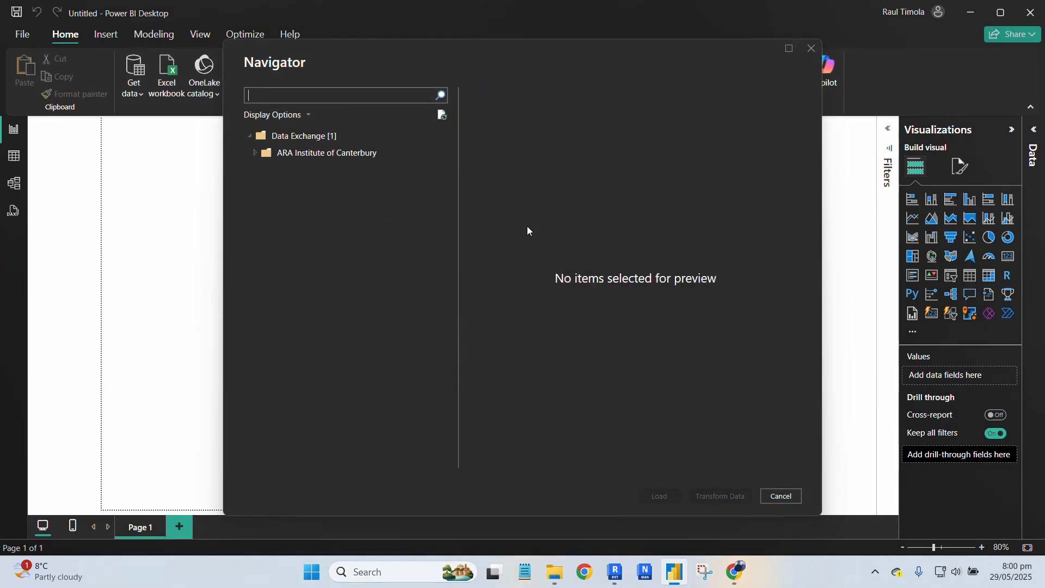
# - Load the Structure exchange from the Snowdon folder in Sample Model, within the GCBM702-S1-2025 project files of ARA Institute of Canterbury
pyautogui.click(254, 153)
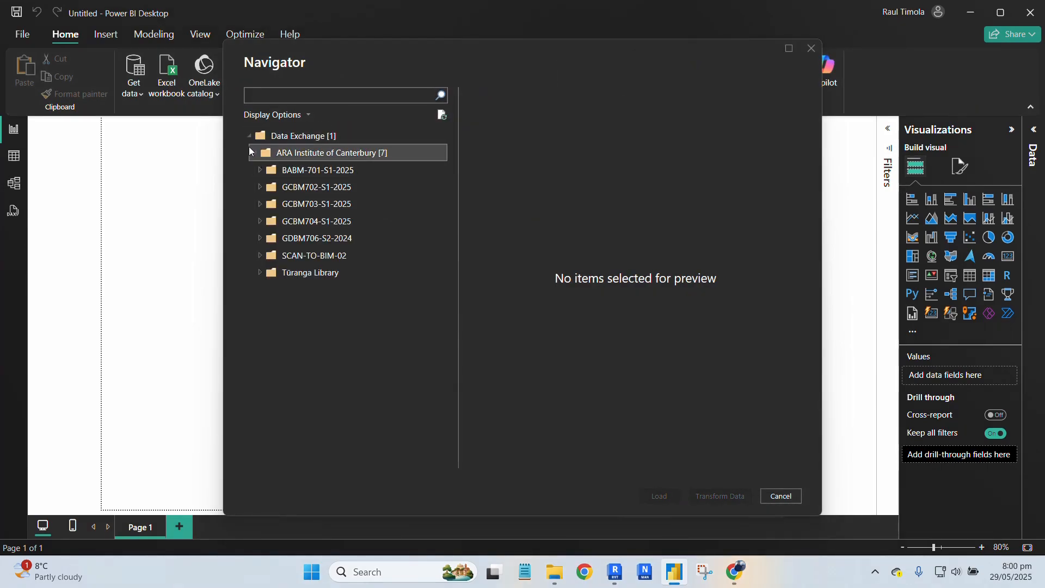
pyautogui.click(260, 188)
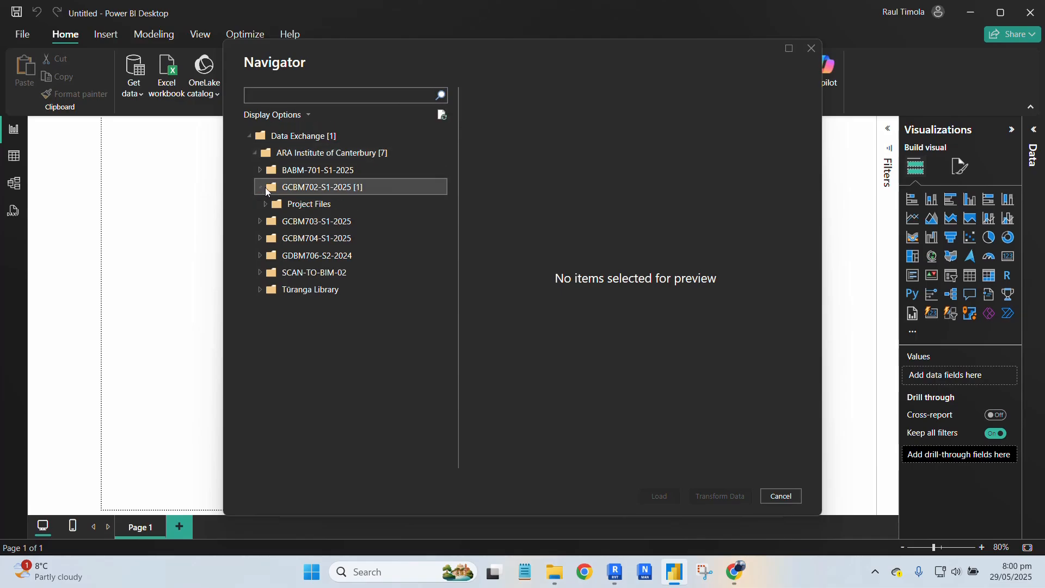
pyautogui.click(266, 205)
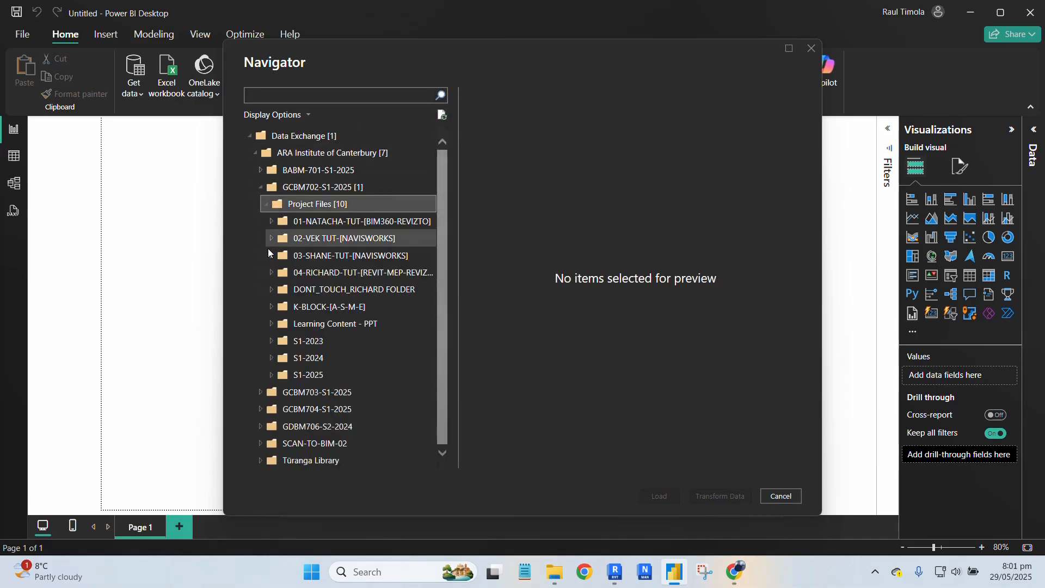
pyautogui.click(270, 294)
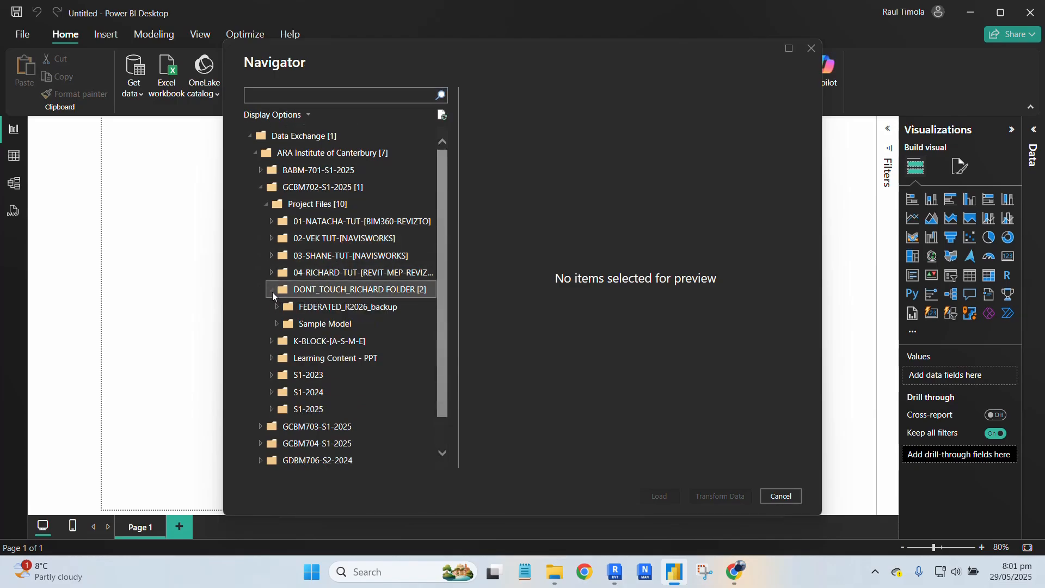
pyautogui.click(279, 322)
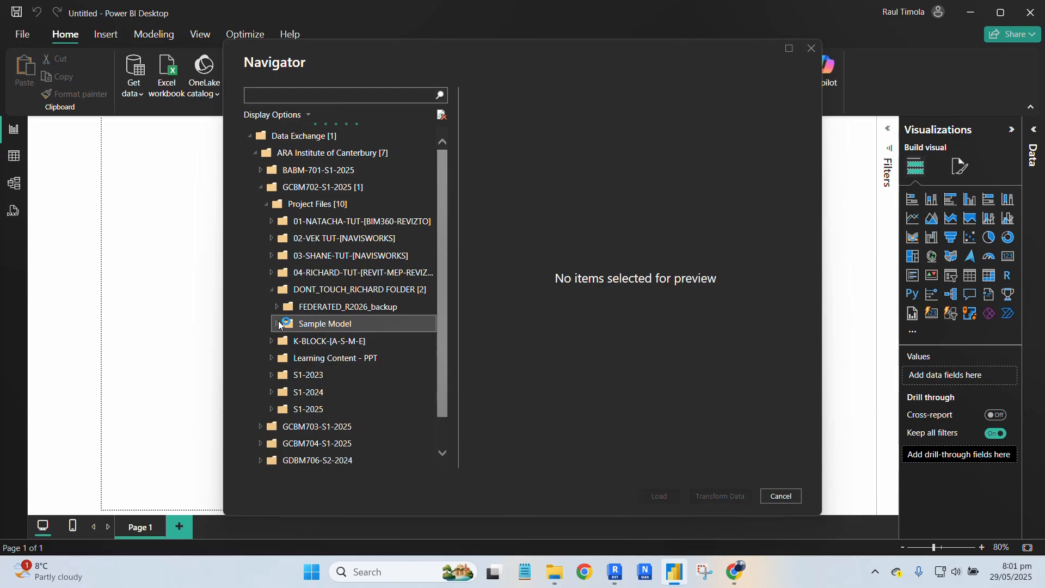
pyautogui.click(284, 342)
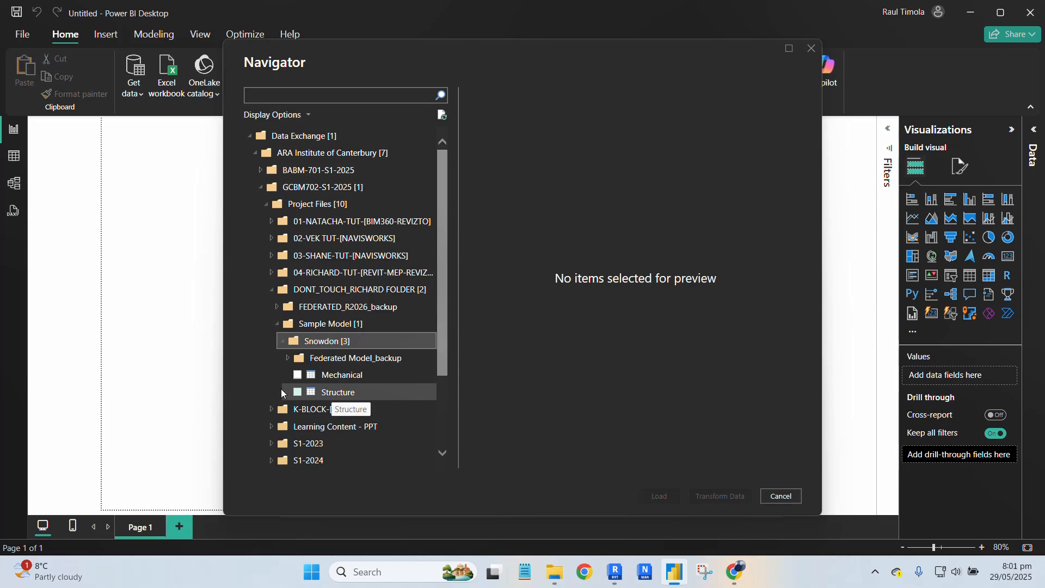
pyautogui.click(298, 393)
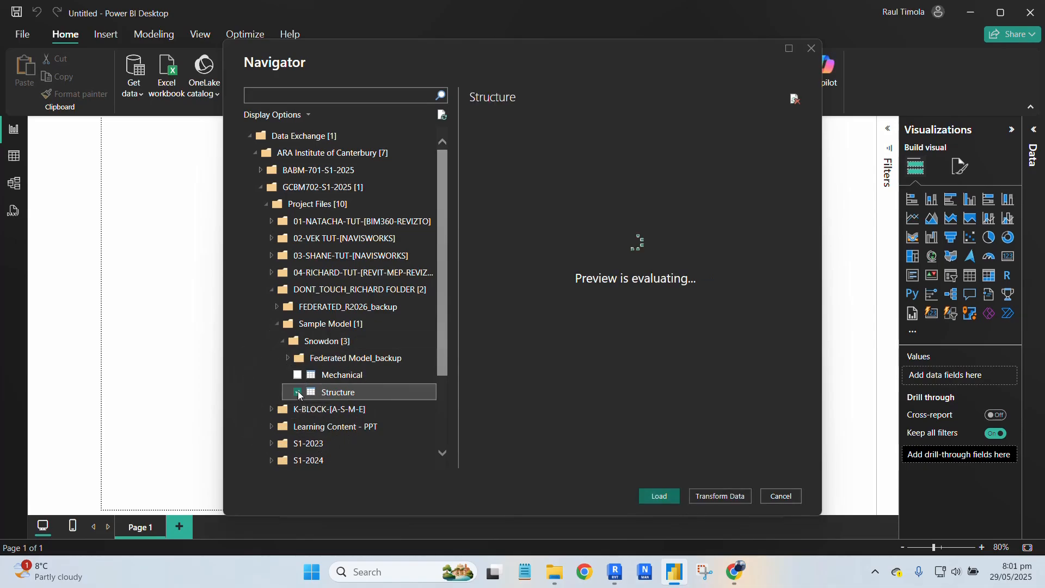
pyautogui.click(654, 497)
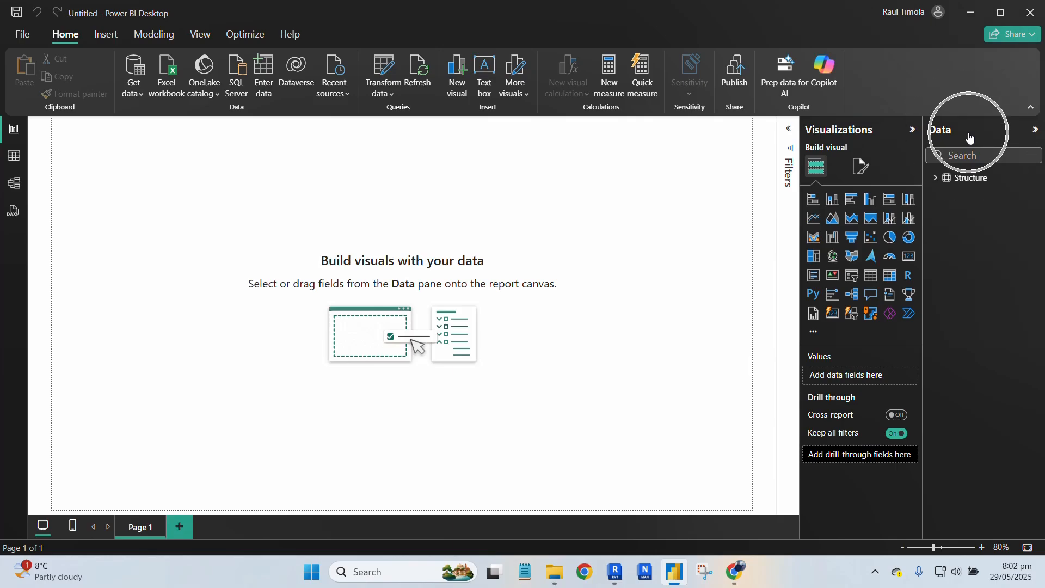
# - Collapse and reopen the Filters, Visualizations and Data panes, leaving all three expanded beside the report canvas
pyautogui.click(790, 132)
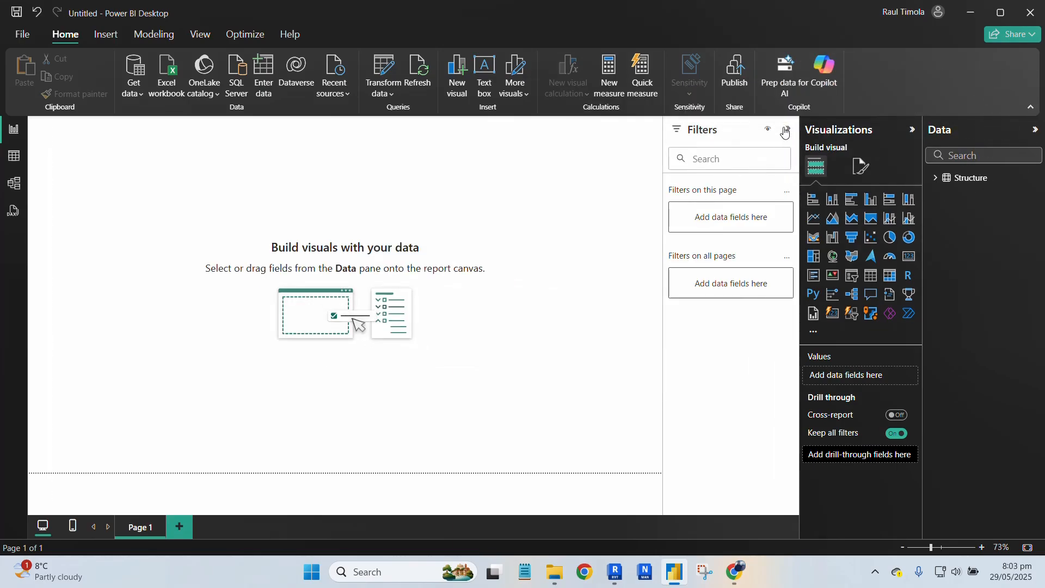
pyautogui.click(789, 132)
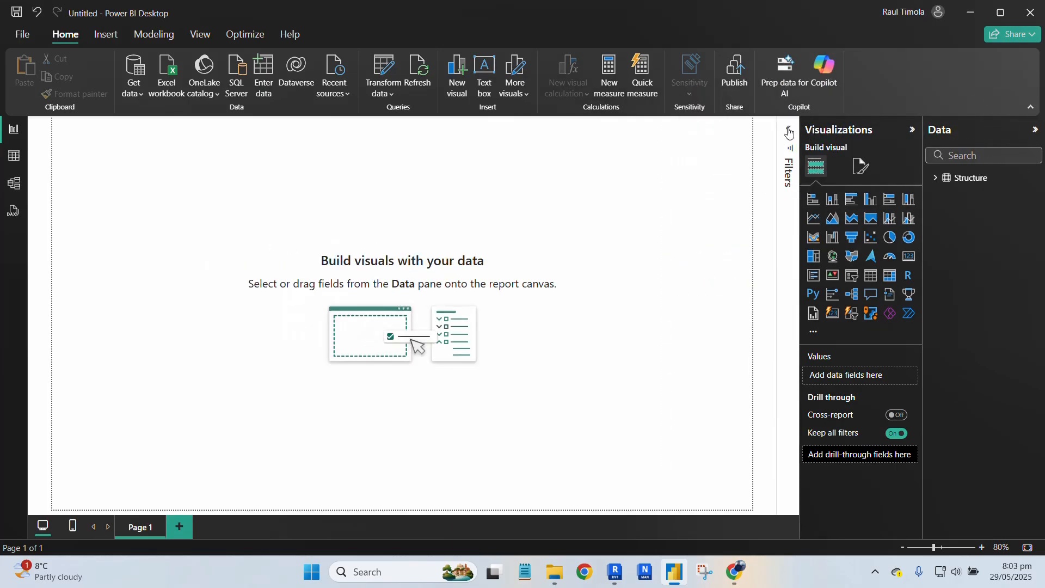
pyautogui.click(915, 131)
pyautogui.click(1037, 131)
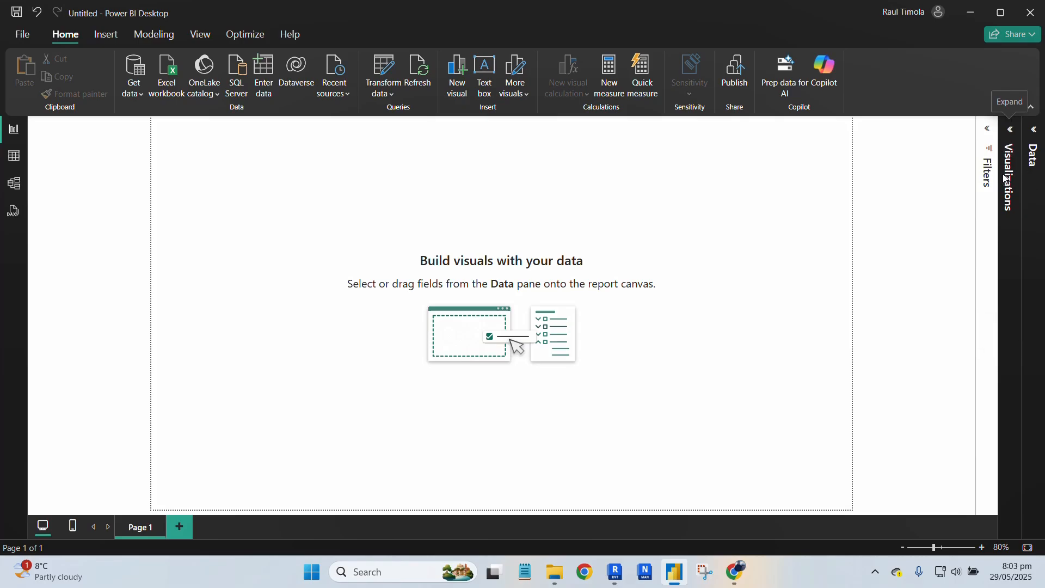
pyautogui.click(988, 130)
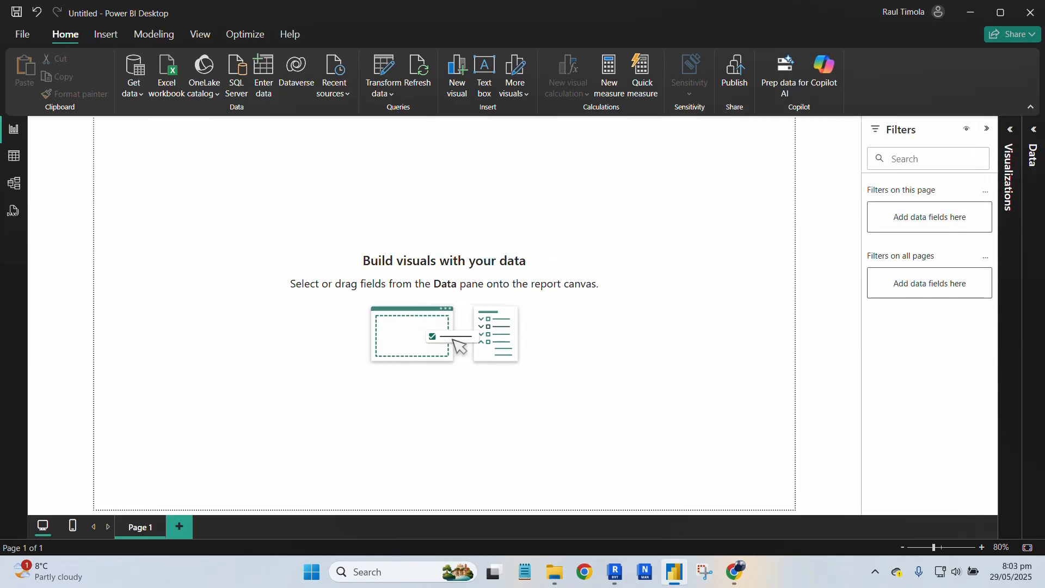
pyautogui.click(1011, 129)
pyautogui.click(1035, 130)
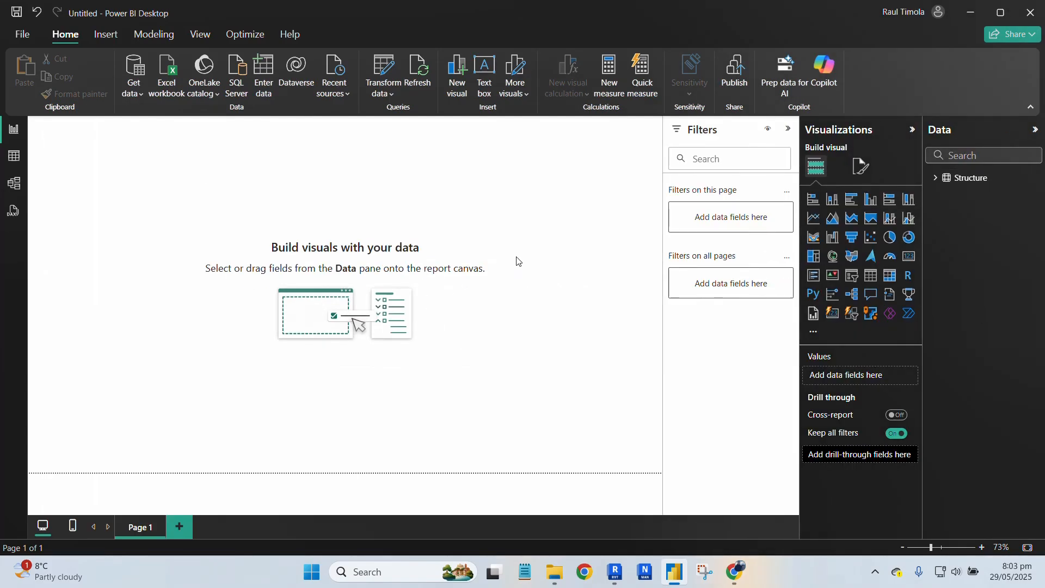
# - Start importing a custom visual from a file, and inspect the full path of the Custom Visuals folder and its .pbiviz file
pyautogui.click(815, 333)
pyautogui.click(816, 336)
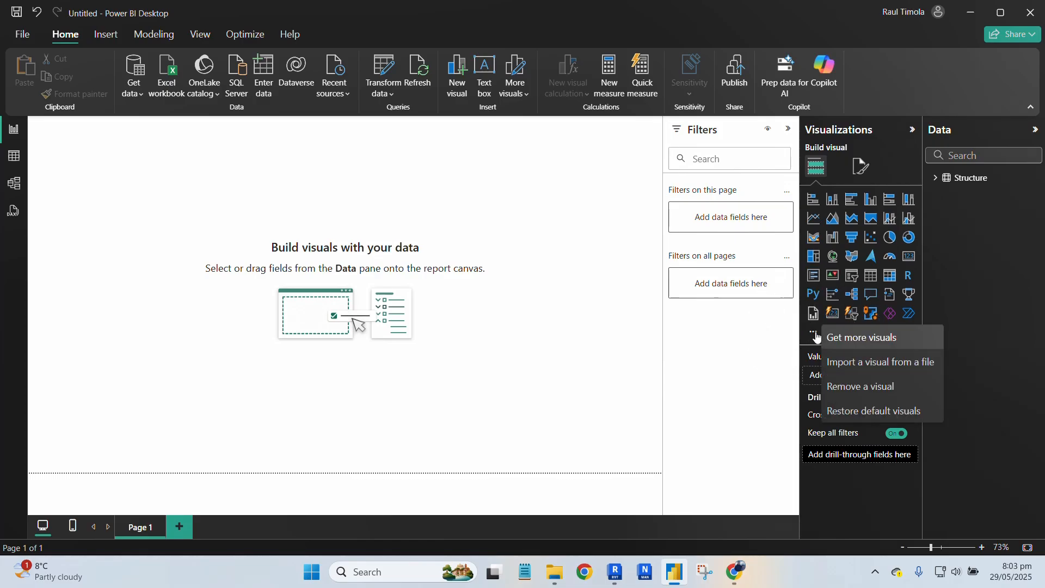
pyautogui.click(842, 367)
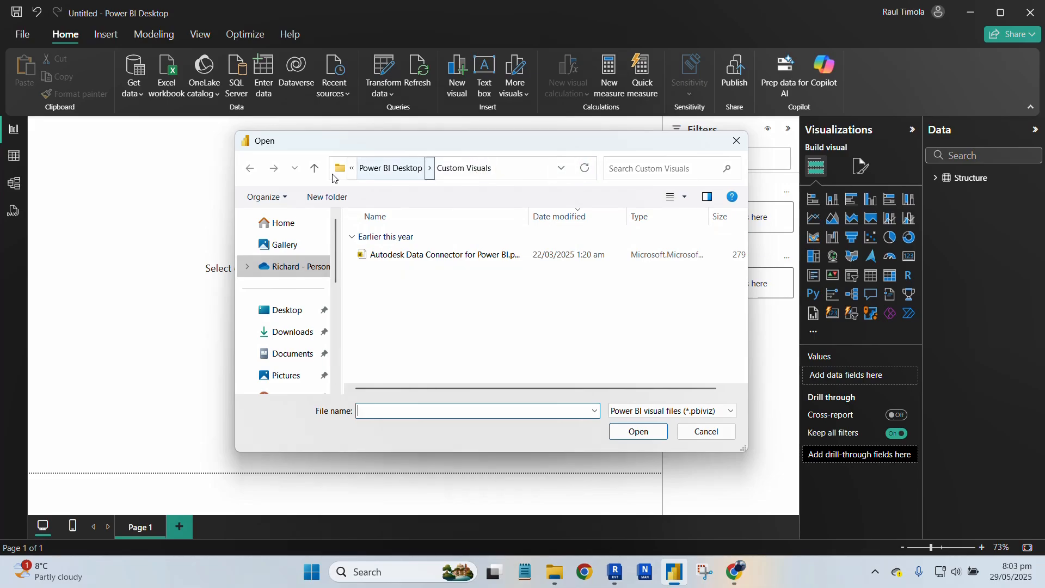
pyautogui.click(522, 169)
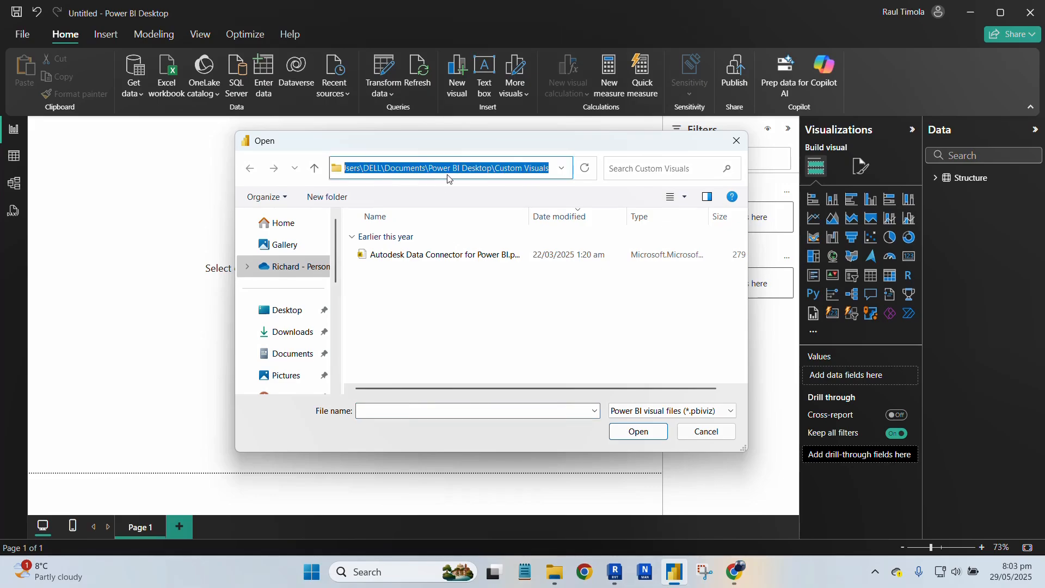
pyautogui.click(375, 168)
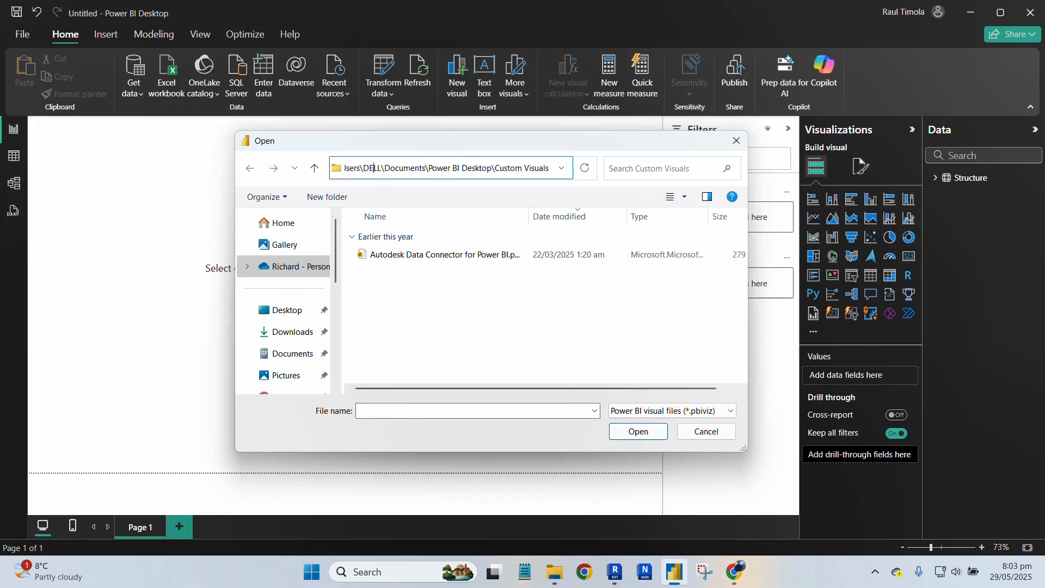
pyautogui.moveTo(419, 168); pyautogui.dragTo(549, 168)
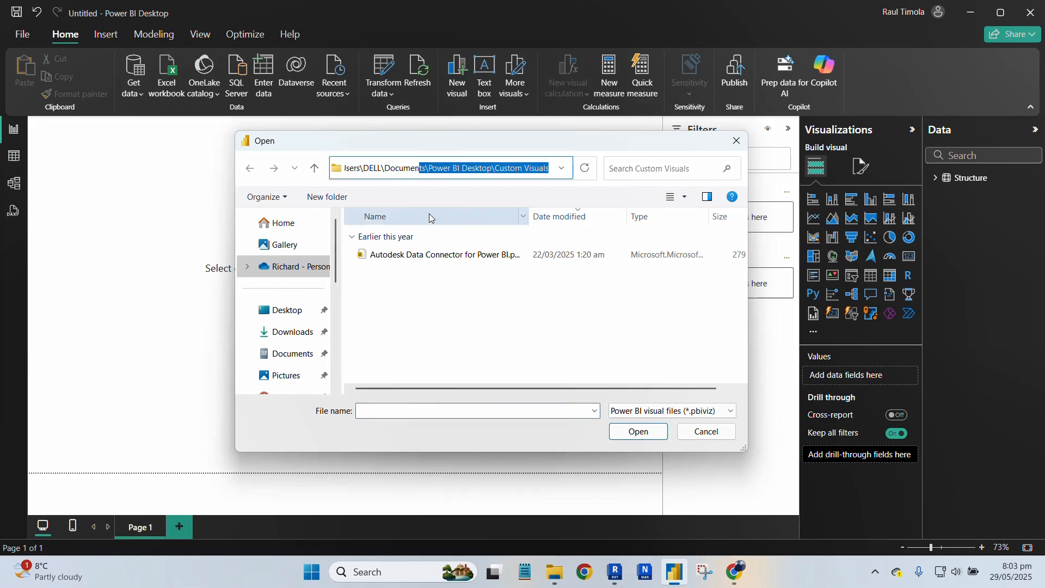
pyautogui.click(384, 260)
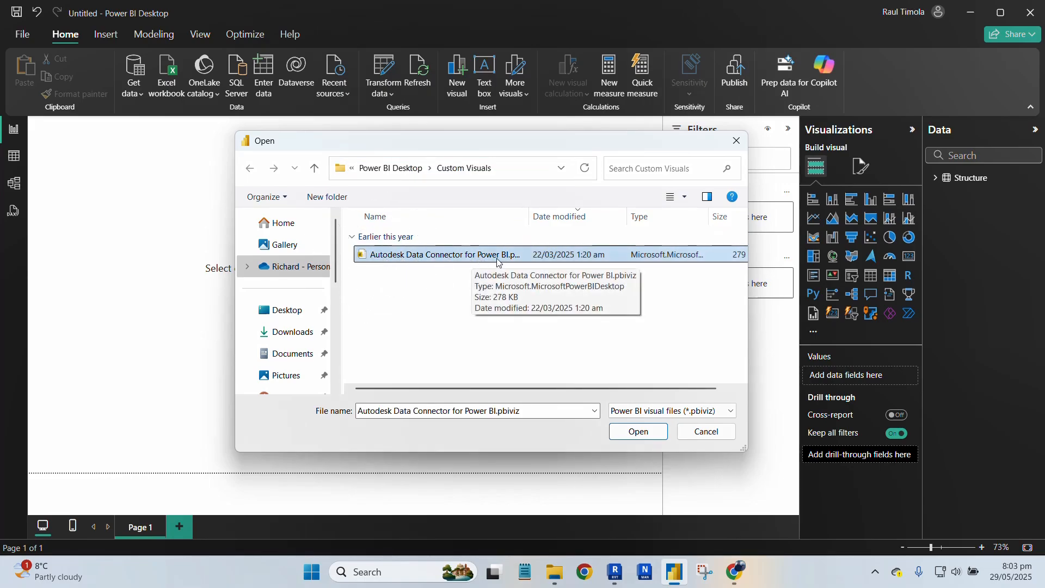
pyautogui.click(362, 257)
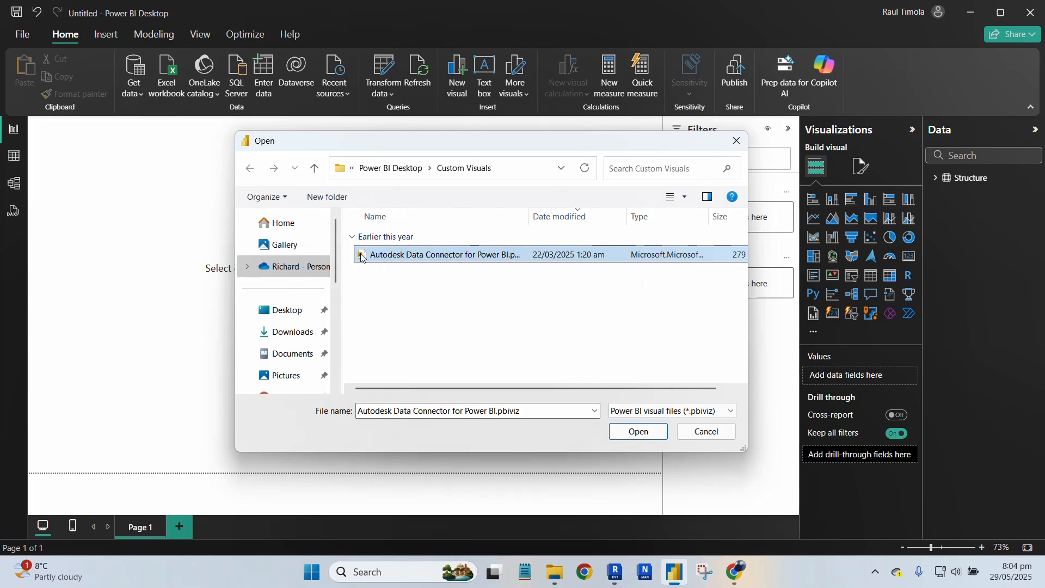
pyautogui.press('ctrl')
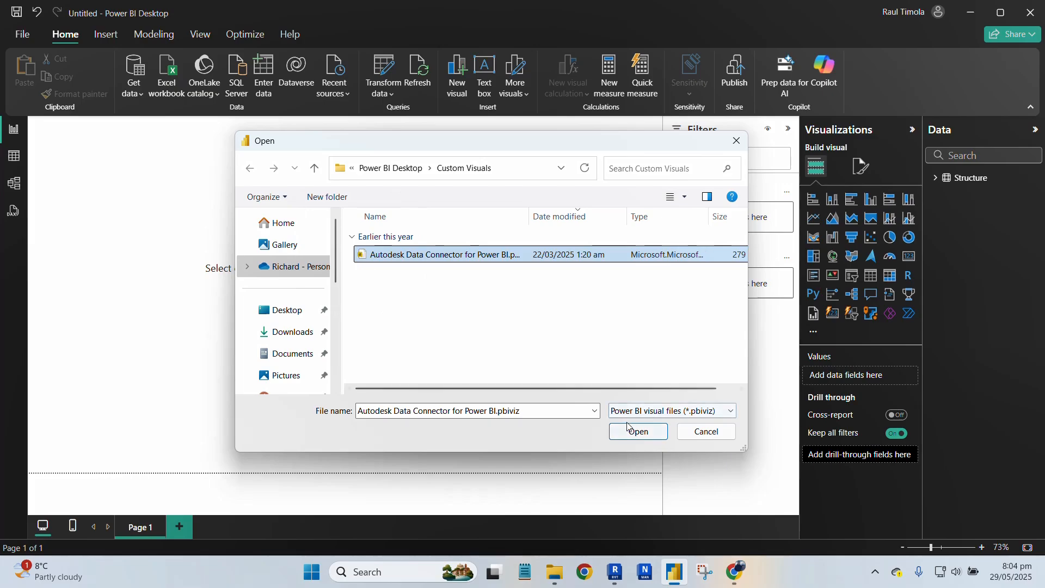
pyautogui.press('ctrl')
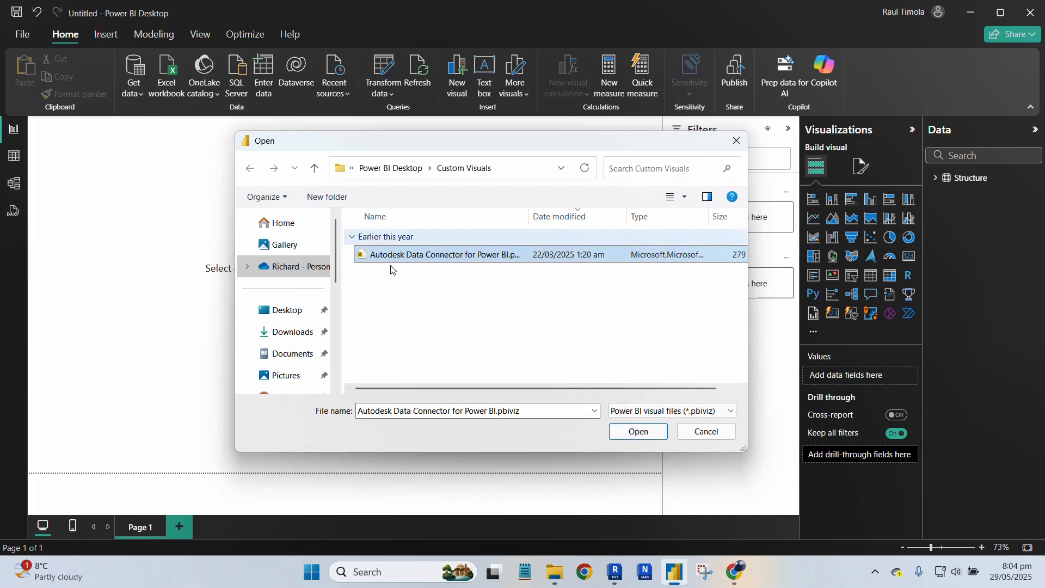
# - Import Autodesk Data Connector for Power BI.pbiviz from the Custom Visuals folder within Power BI Desktop in Documents, and dismiss the import message
pyautogui.moveTo(337, 242); pyautogui.dragTo(338, 264)
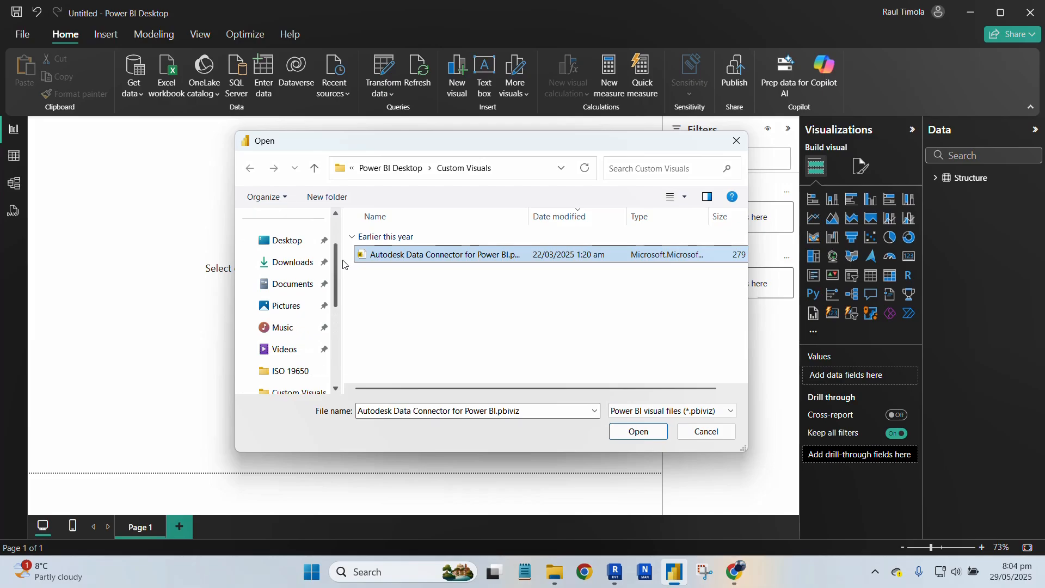
pyautogui.click(294, 286)
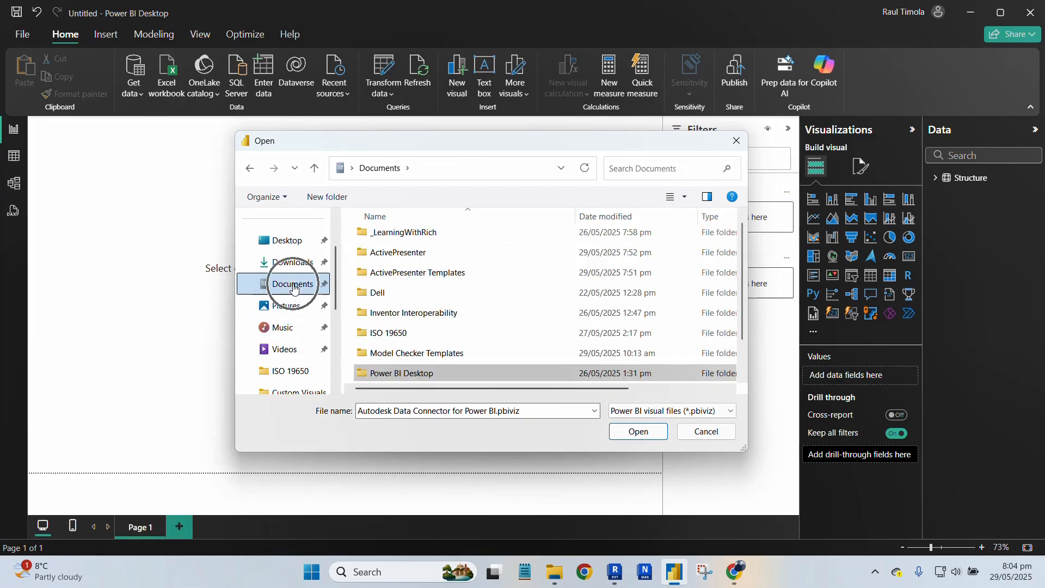
pyautogui.scroll(-1, 441, 334)
pyautogui.click(391, 336)
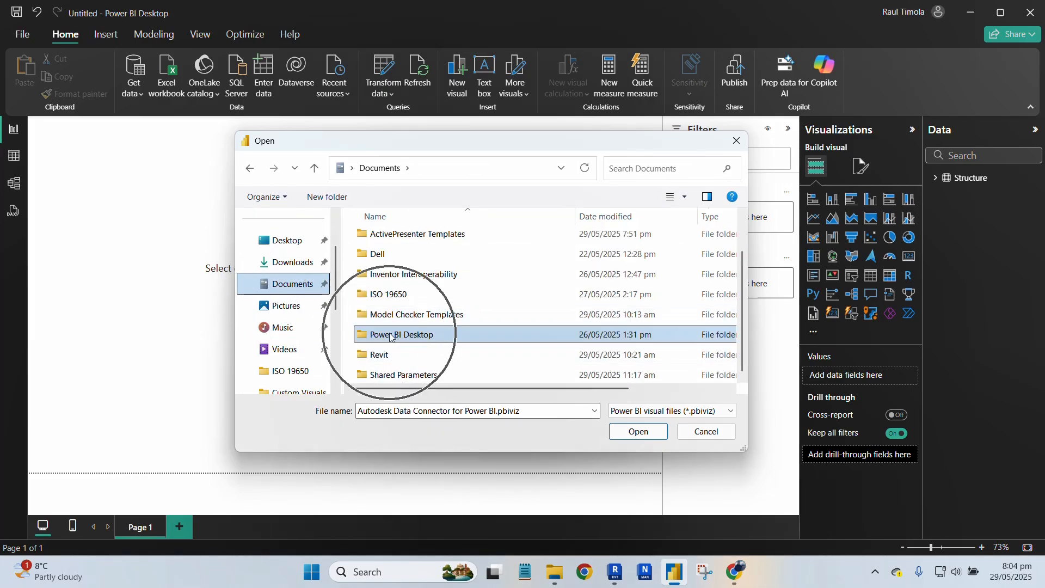
pyautogui.doubleClick(391, 336)
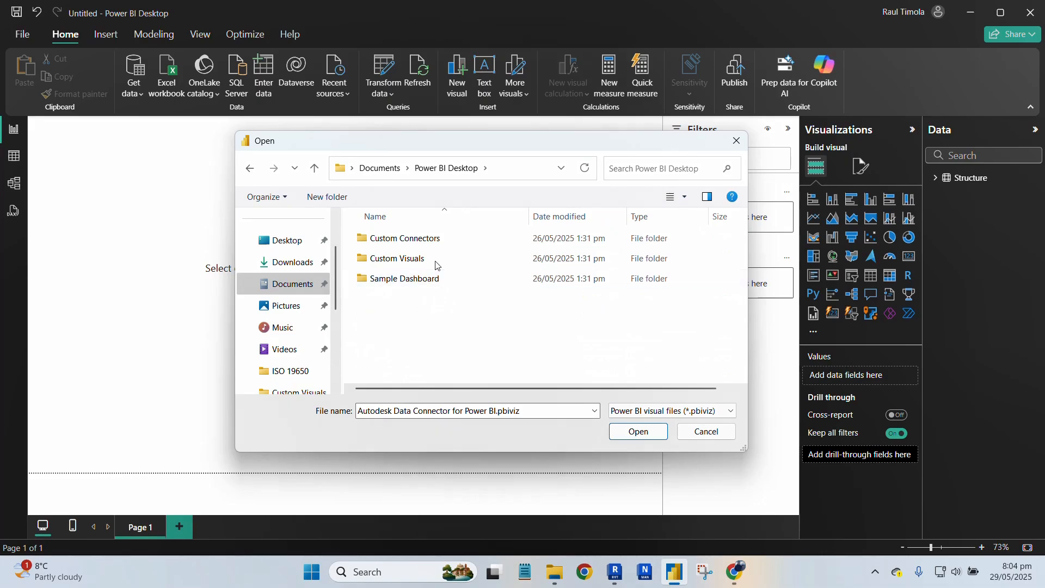
pyautogui.click(395, 265)
pyautogui.doubleClick(396, 265)
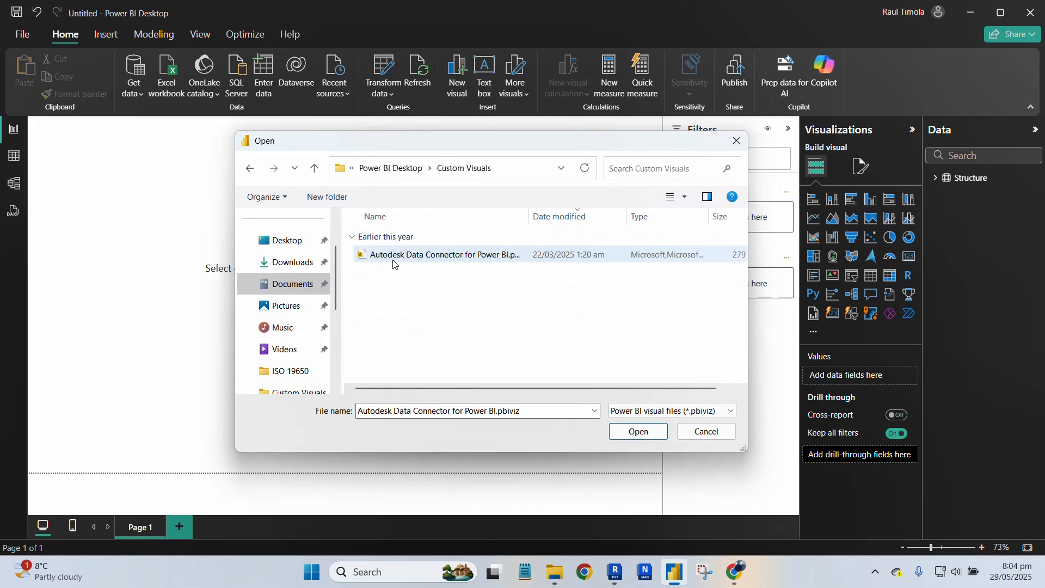
pyautogui.click(365, 257)
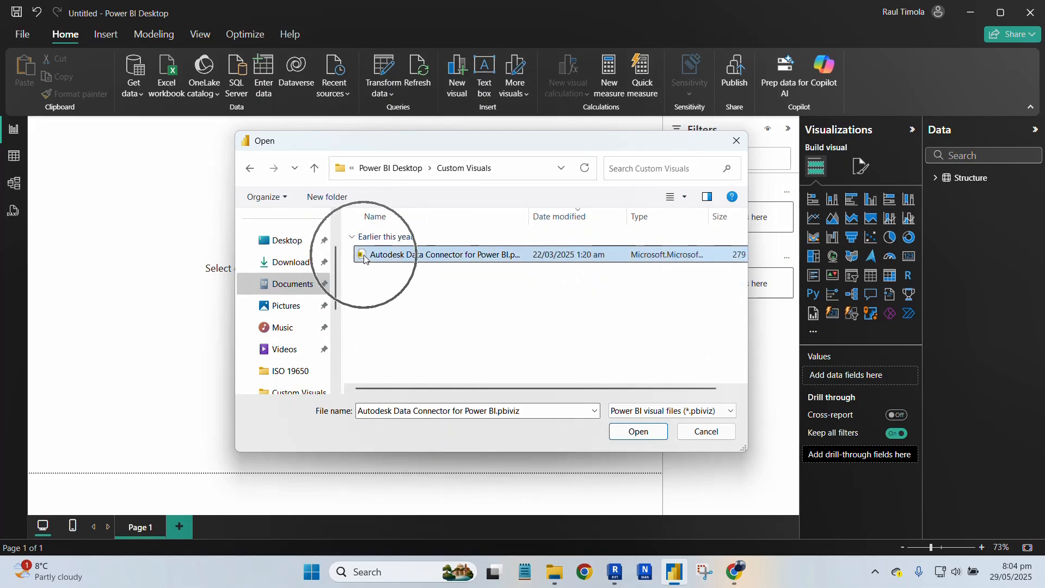
pyautogui.click(633, 434)
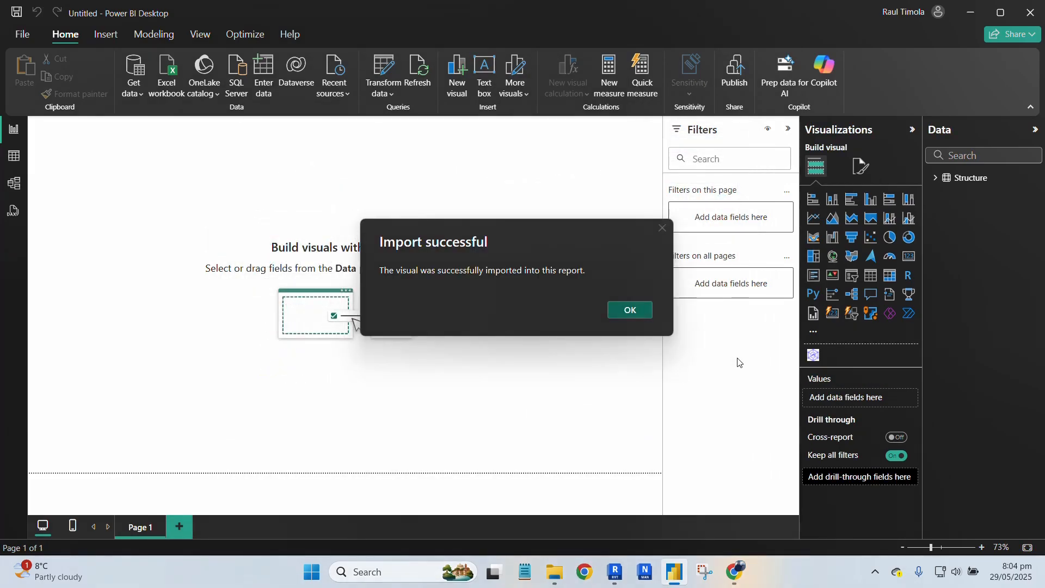
pyautogui.click(821, 358)
pyautogui.click(474, 251)
pyautogui.click(630, 311)
# - Add the imported Autodesk viewer visual to the report page and enlarge it enough to read its setup instructions
pyautogui.click(813, 356)
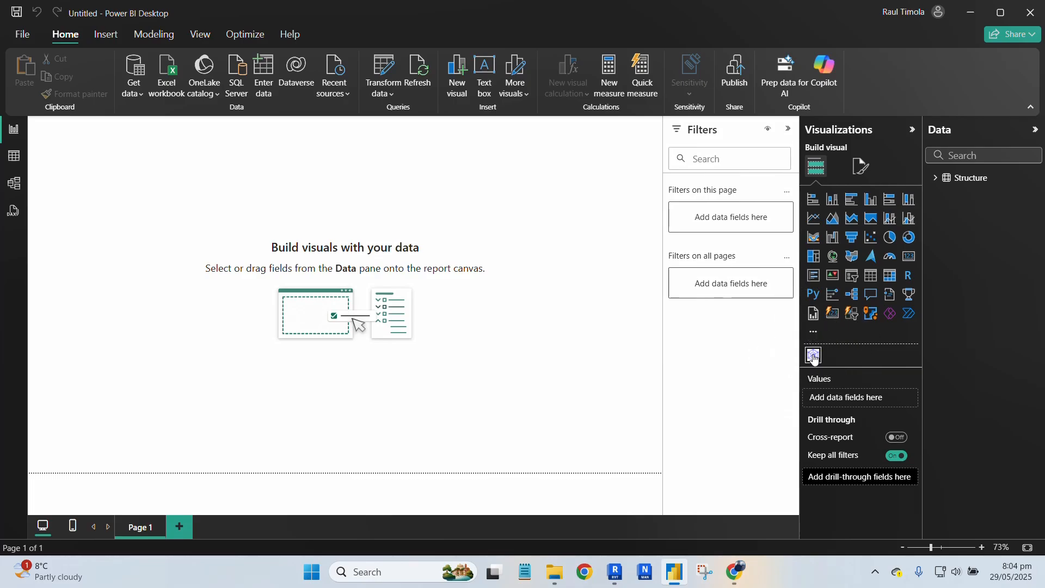
pyautogui.click(814, 357)
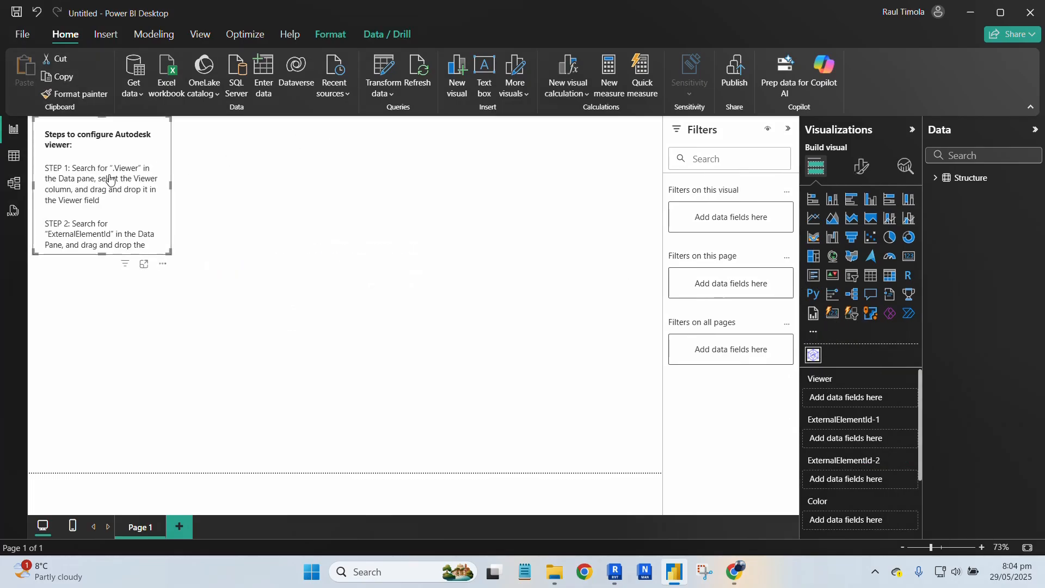
pyautogui.click(109, 174)
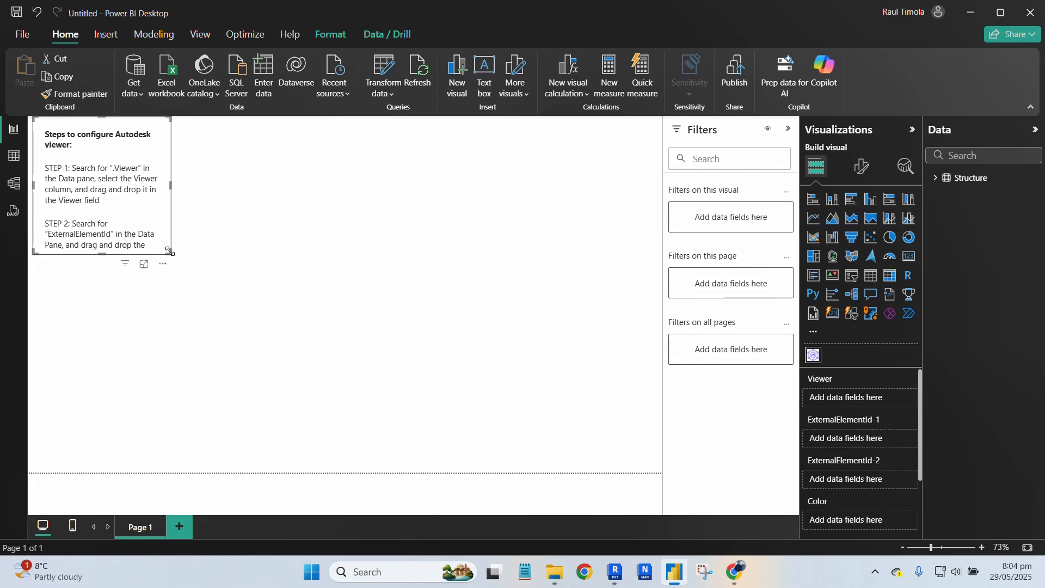
pyautogui.moveTo(169, 251); pyautogui.dragTo(289, 293)
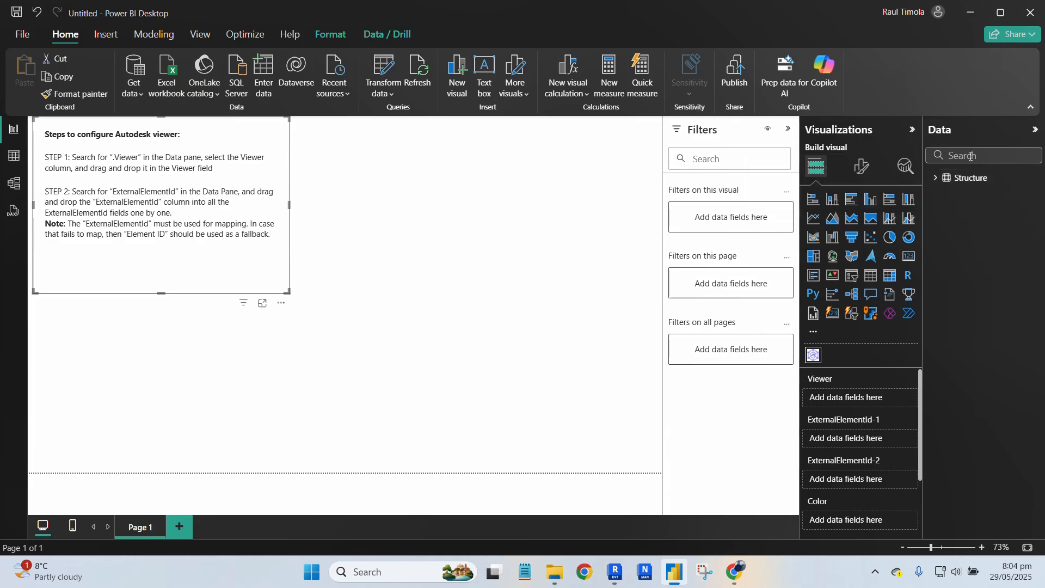
# - Expand the Structure table and search its data fields for ".viewer"
pyautogui.click(971, 156)
pyautogui.click(937, 180)
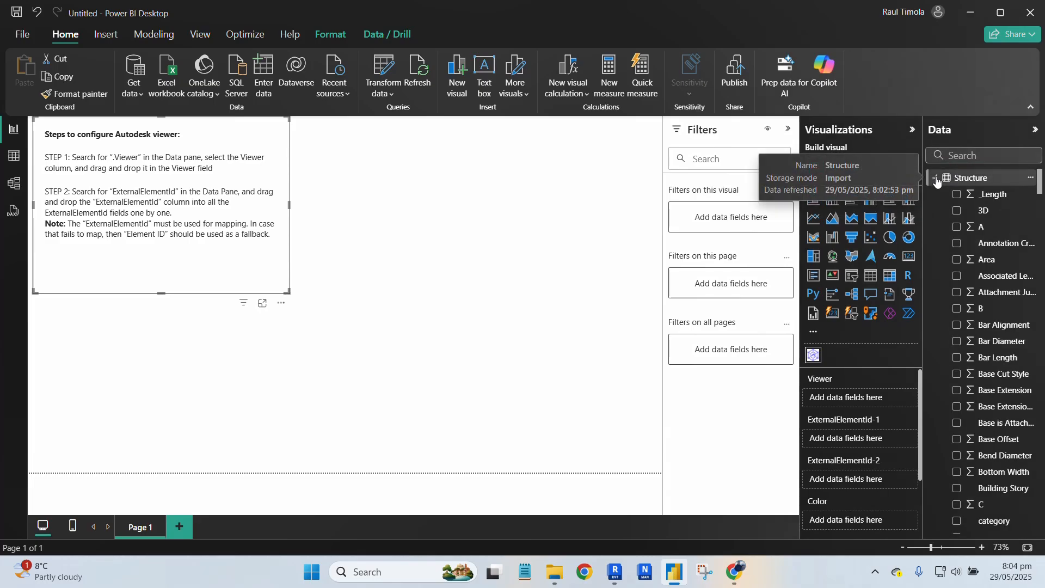
pyautogui.click(969, 156)
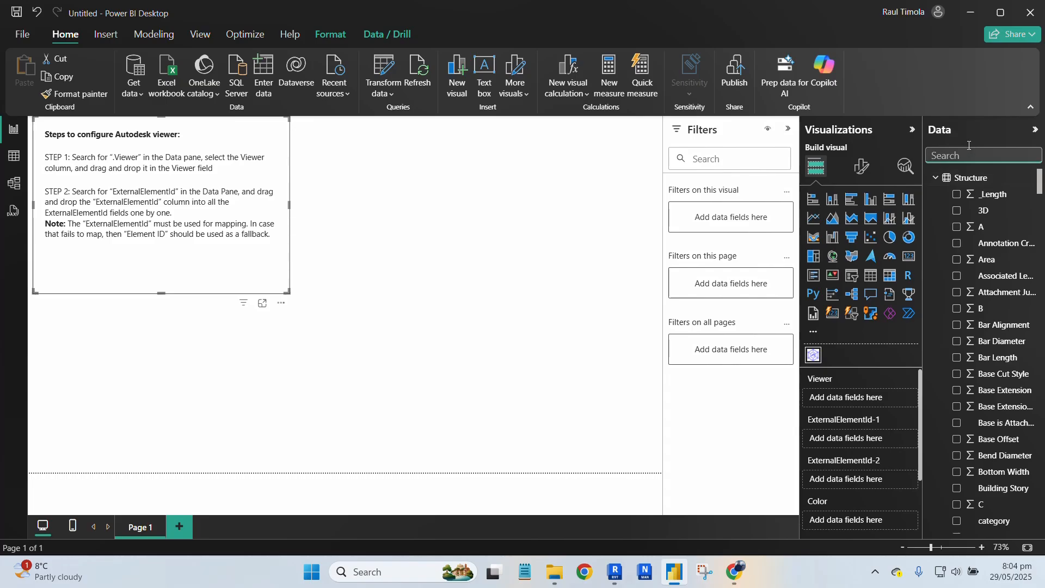
pyautogui.press('ctrl')
pyautogui.write('.v')
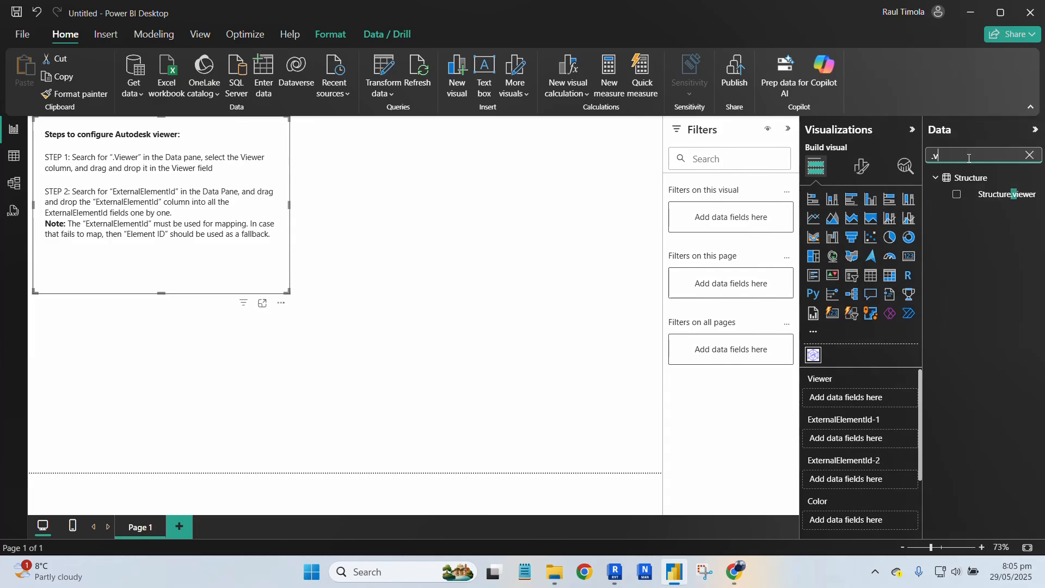
pyautogui.write('iewer')
pyautogui.press('ctrl')
pyautogui.press('ctrl')
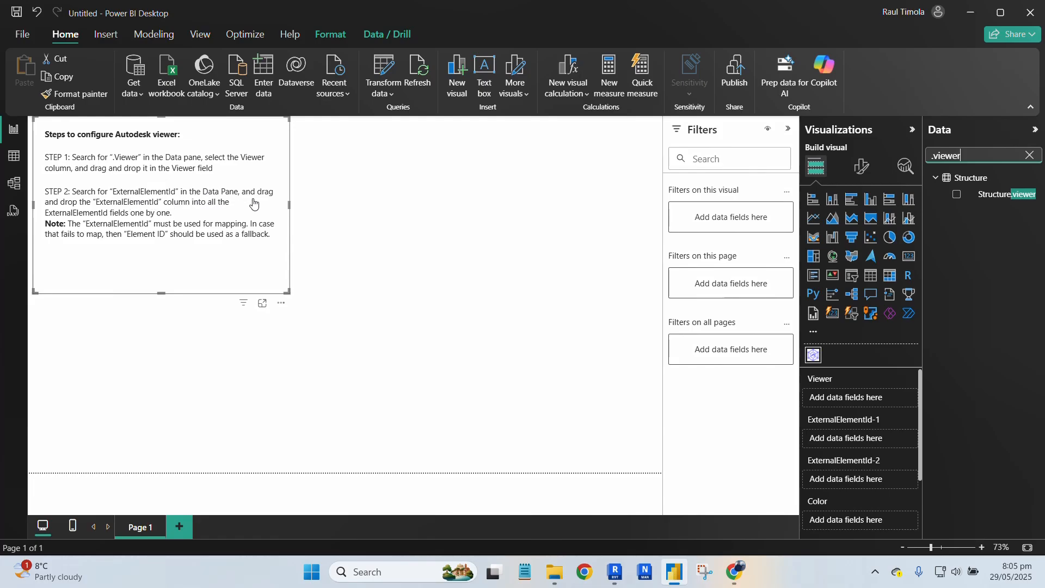
# - Compare the viewer's setup instructions with the visual's Viewer and ExternalElementId field wells and the Structure.viewer column
pyautogui.click(126, 211)
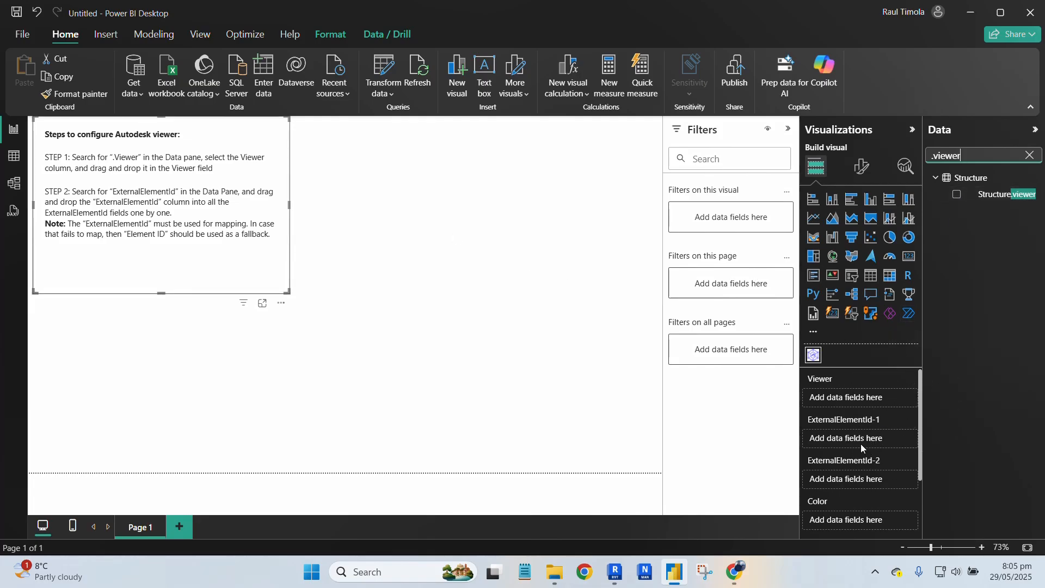
pyautogui.click(834, 380)
pyautogui.click(853, 423)
pyautogui.click(851, 421)
pyautogui.click(154, 196)
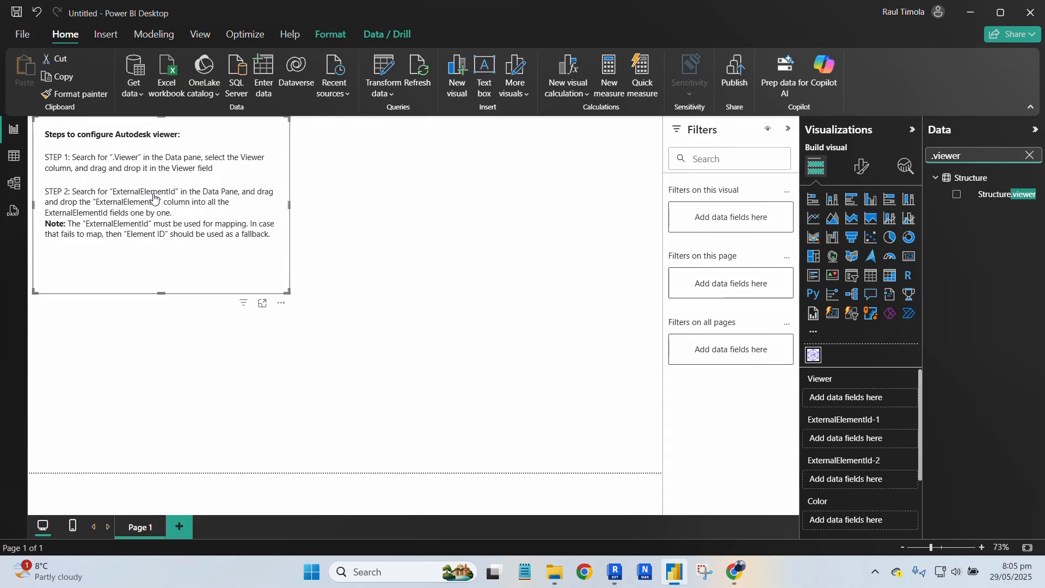
pyautogui.click(153, 197)
pyautogui.click(852, 420)
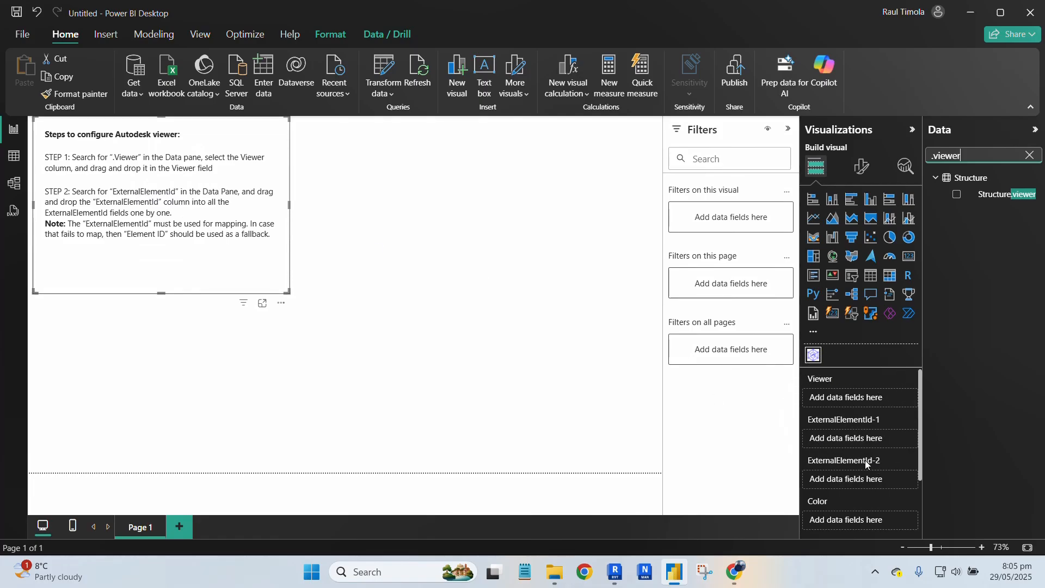
pyautogui.press('ctrl')
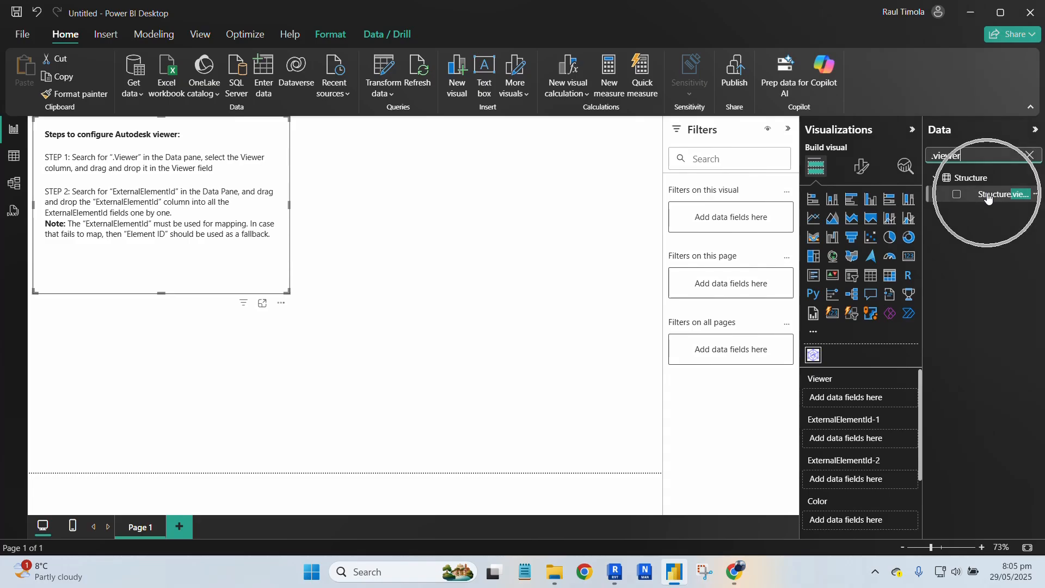
pyautogui.press('ctrl')
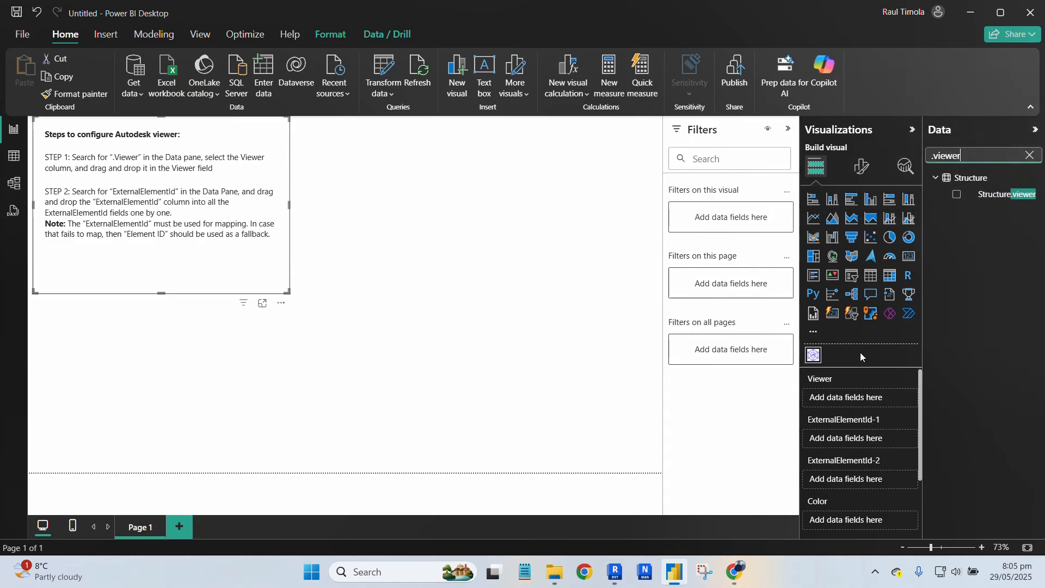
pyautogui.press('ctrl')
pyautogui.press('ctrl')
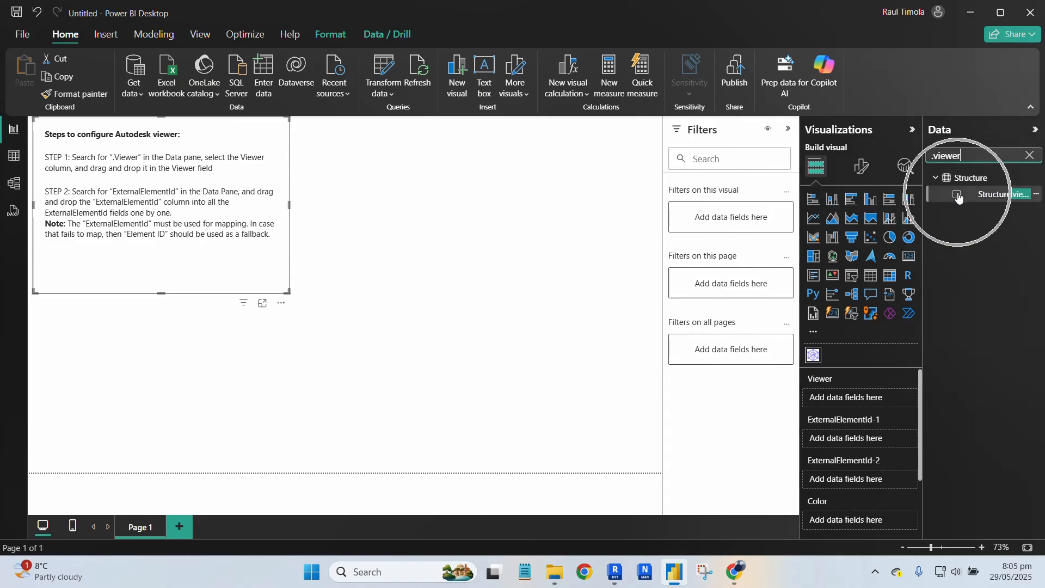
# - Add the Structure.viewer column to the viewer visual's Viewer field and orbit the loaded structural model
pyautogui.click(957, 194)
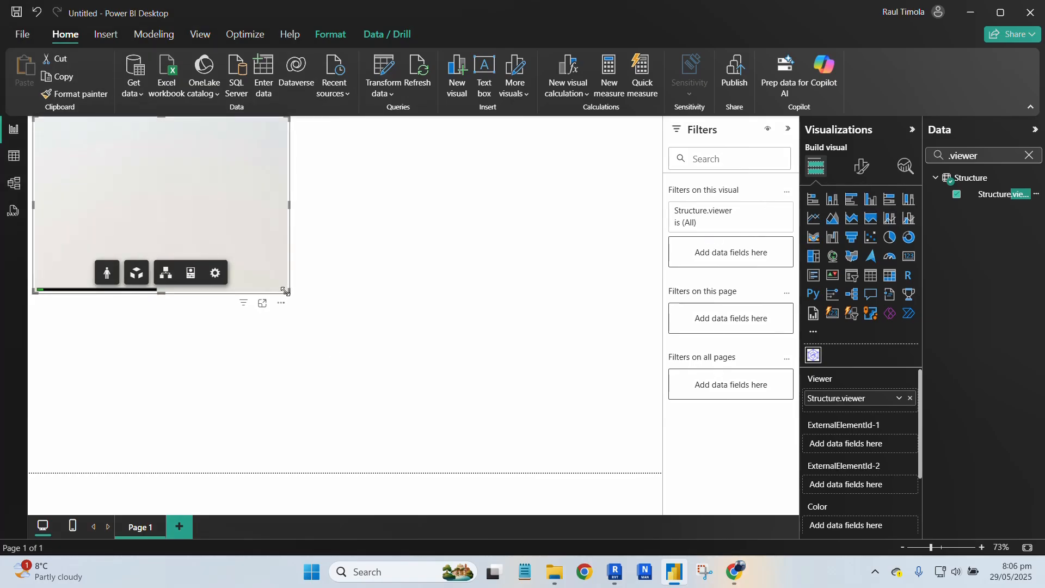
pyautogui.moveTo(287, 299)
pyautogui.mouseDown()
pyautogui.moveTo(298, 303)
pyautogui.moveTo(290, 293)
pyautogui.mouseUp()
pyautogui.moveTo(192, 217); pyautogui.dragTo(189, 195)
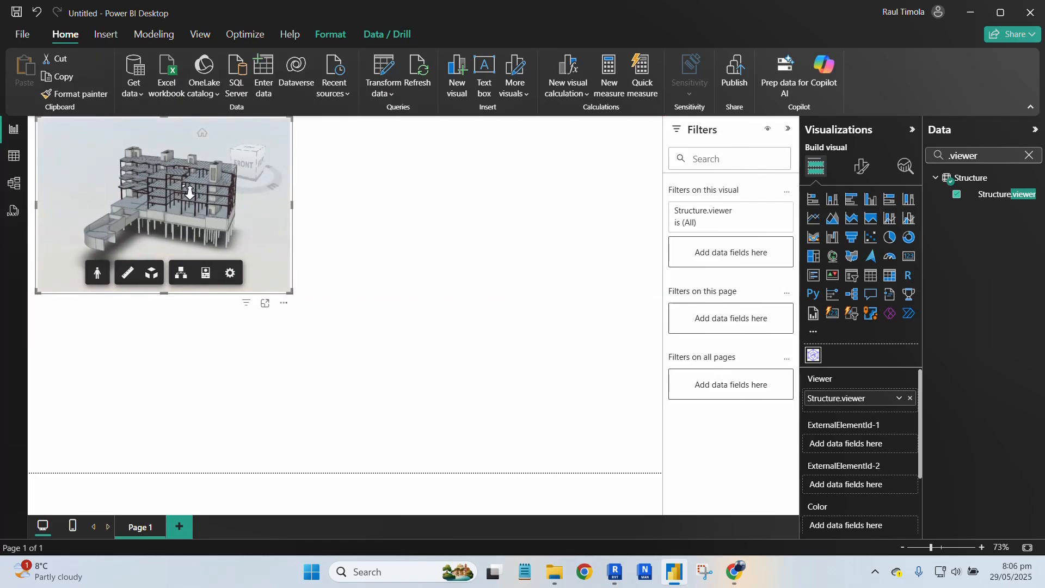
# - Examine the structural model in the viewer from different distances and angles, and open its explode control
pyautogui.scroll(4, 189, 195)
pyautogui.scroll(-4, 189, 195)
pyautogui.scroll(1, 188, 198)
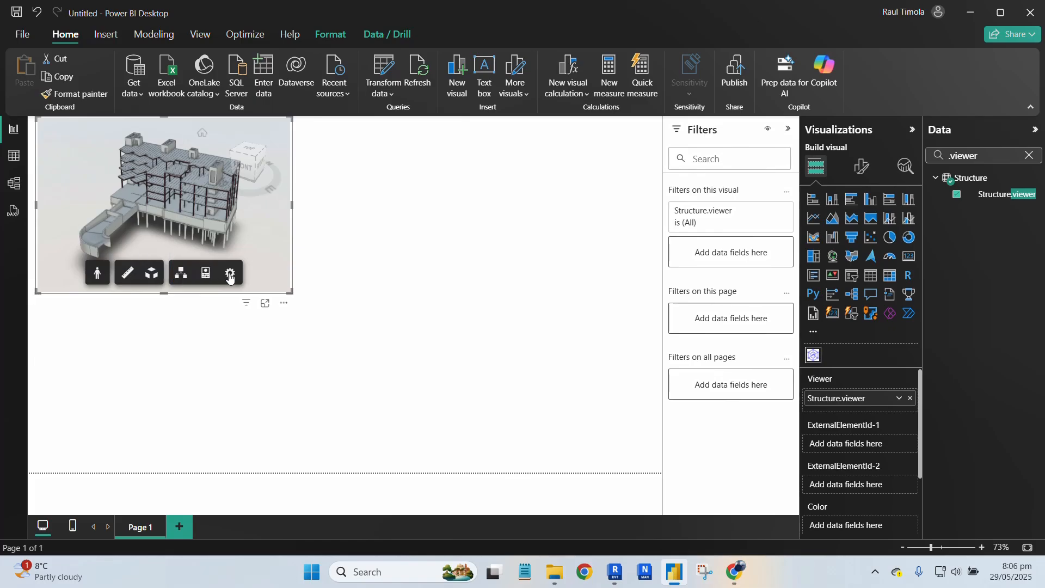
pyautogui.click(152, 275)
pyautogui.moveTo(133, 247)
pyautogui.mouseDown()
pyautogui.moveTo(196, 246)
pyautogui.moveTo(134, 246)
pyautogui.mouseUp()
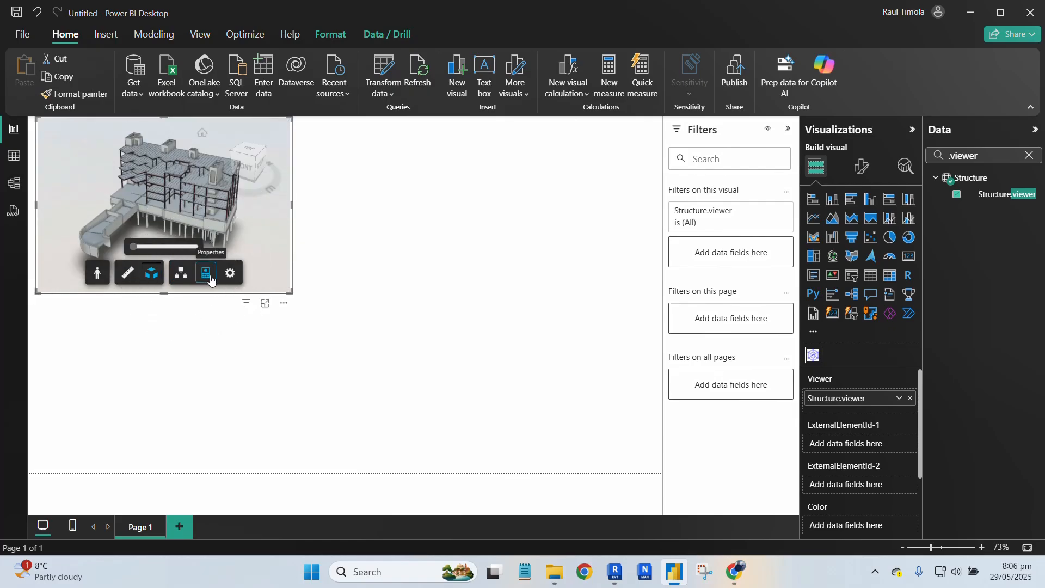
pyautogui.moveTo(212, 192); pyautogui.dragTo(189, 197)
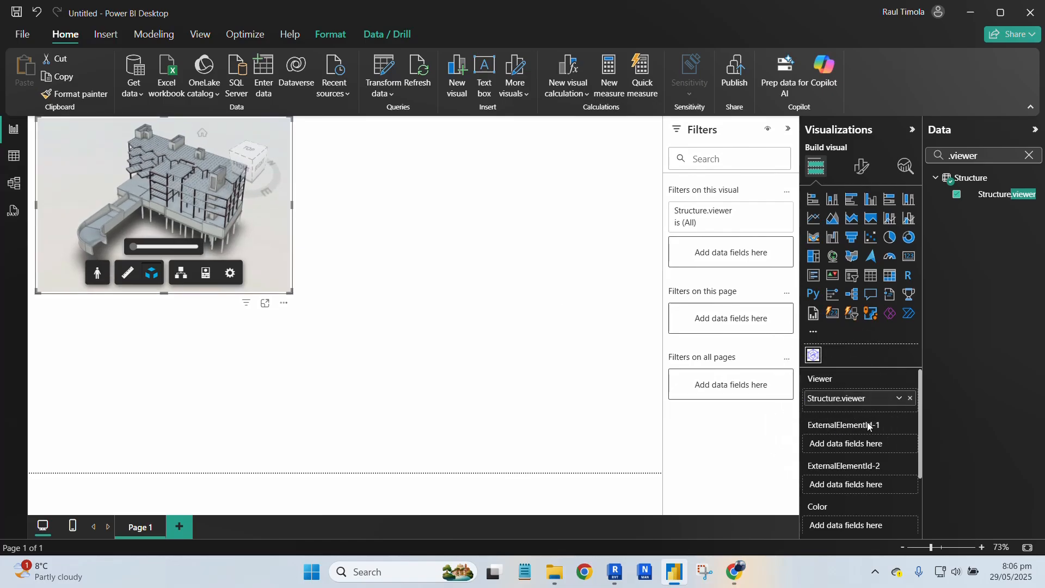
# - Search the data fields for "external" and assign the ExternalElementId column to the viewer's ExternalElementId-1 and ExternalElementId-2 fields
pyautogui.click(1030, 156)
pyautogui.write('external')
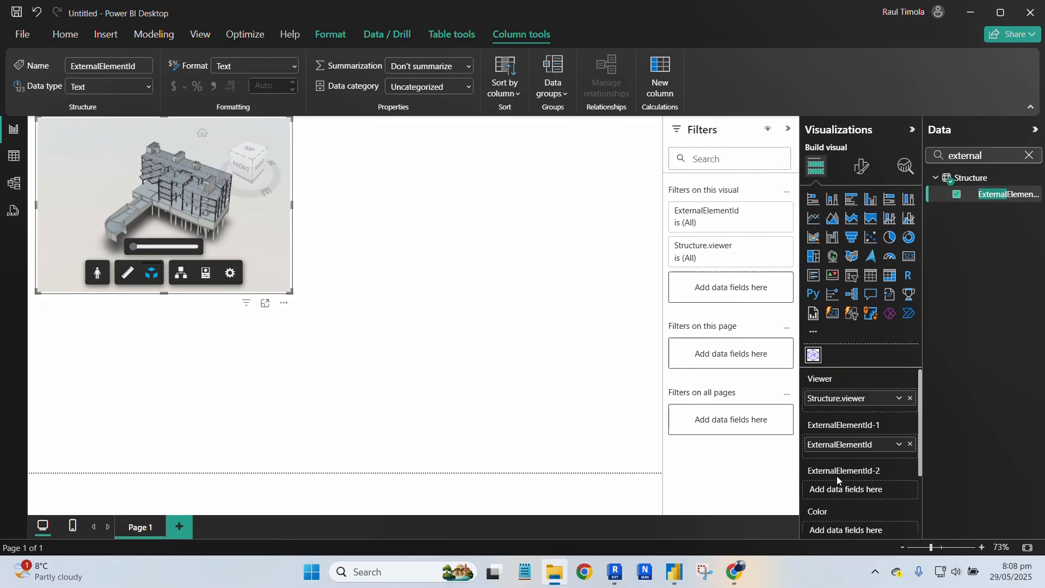
pyautogui.click(995, 197)
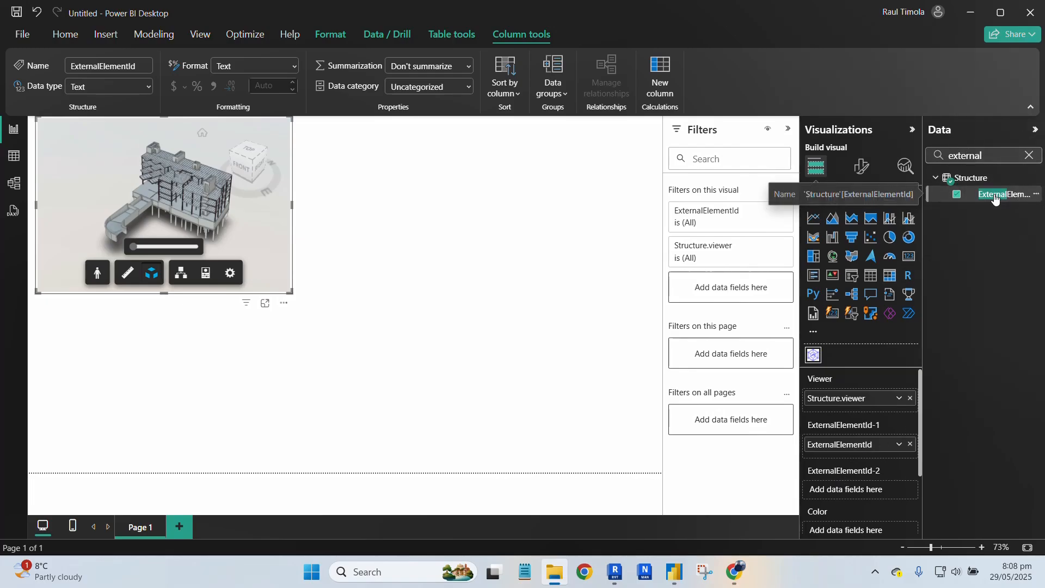
pyautogui.click(848, 493)
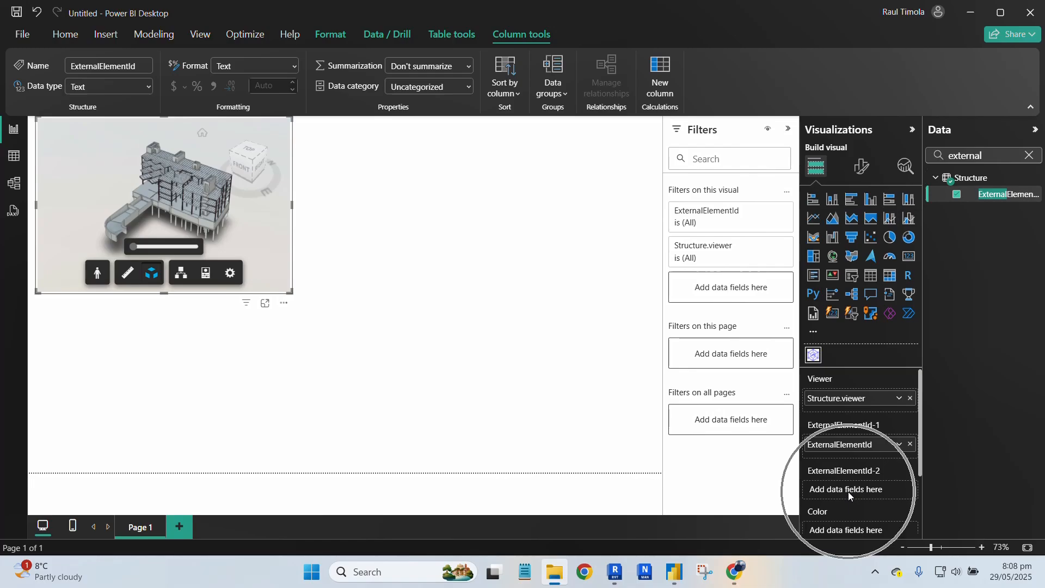
pyautogui.click(857, 451)
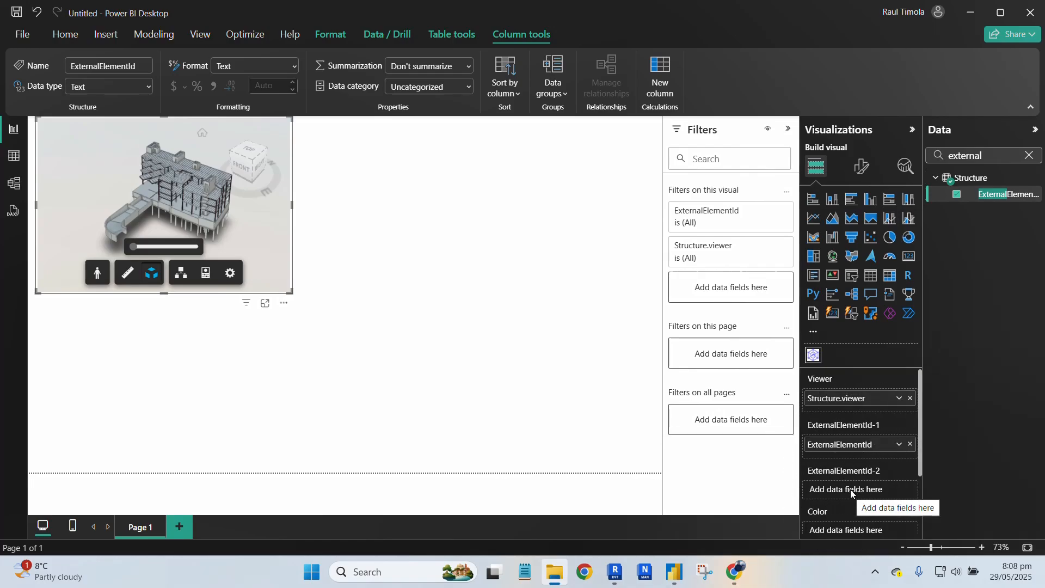
pyautogui.click(853, 493)
pyautogui.moveTo(986, 195); pyautogui.dragTo(854, 488)
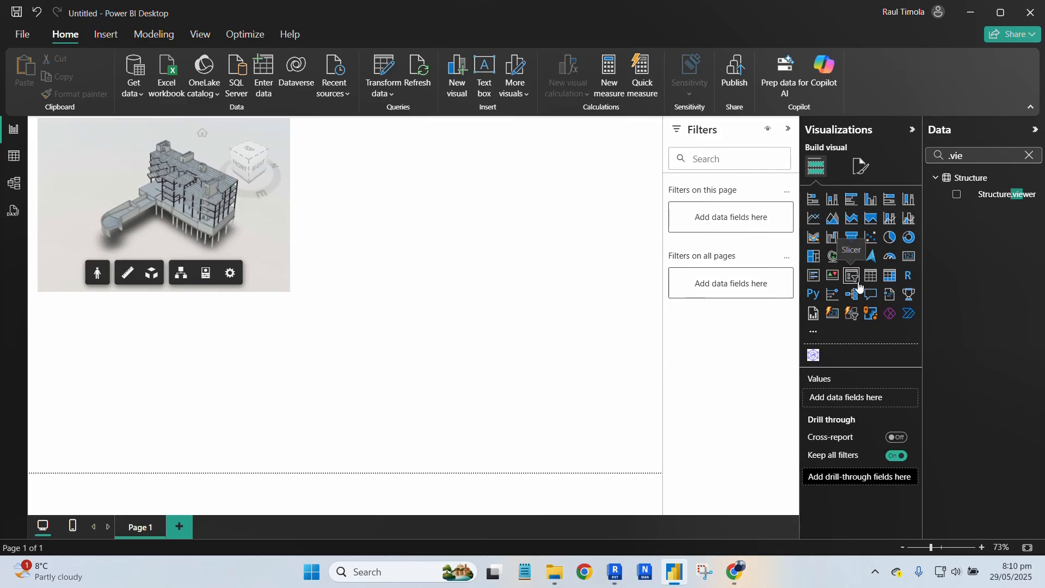
pyautogui.click(258, 235)
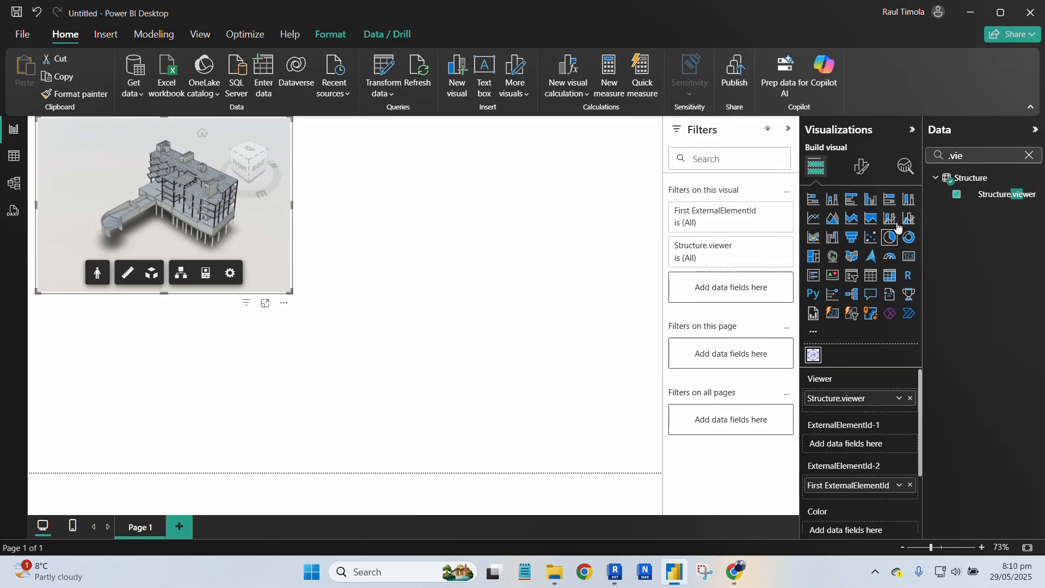
pyautogui.click(208, 217)
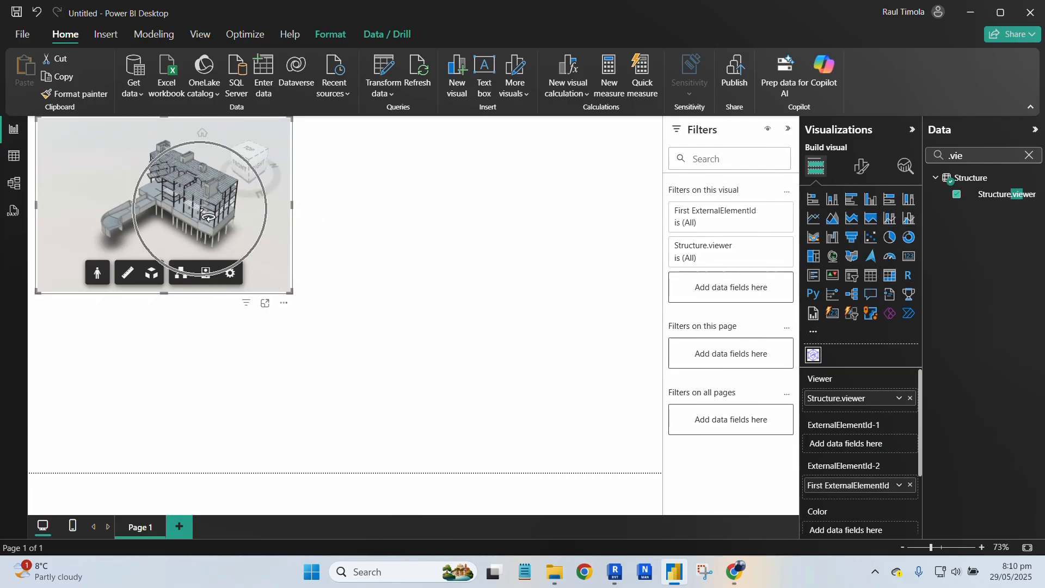
pyautogui.click(458, 255)
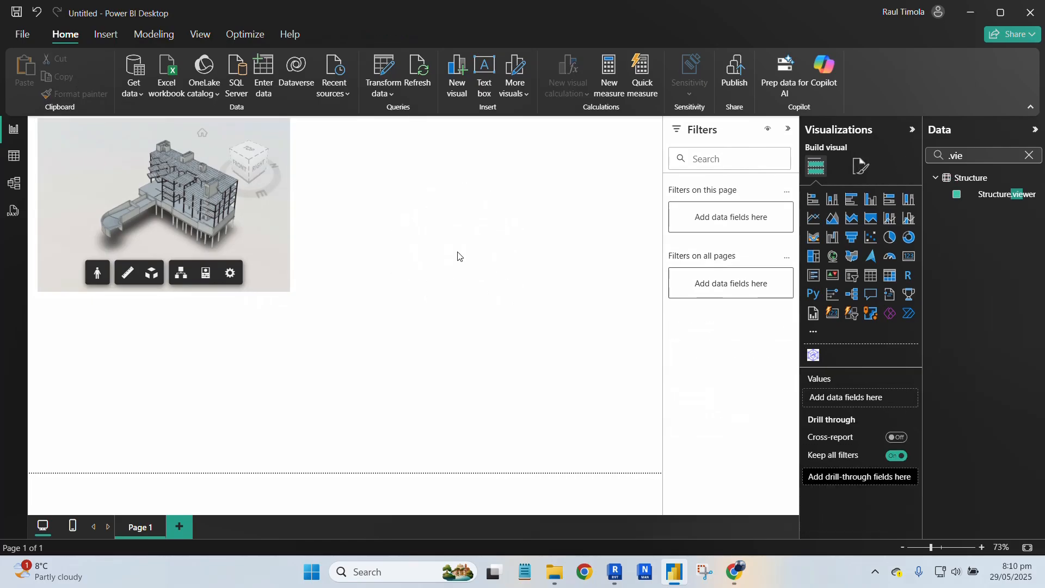
pyautogui.click(459, 255)
pyautogui.press('ctrl')
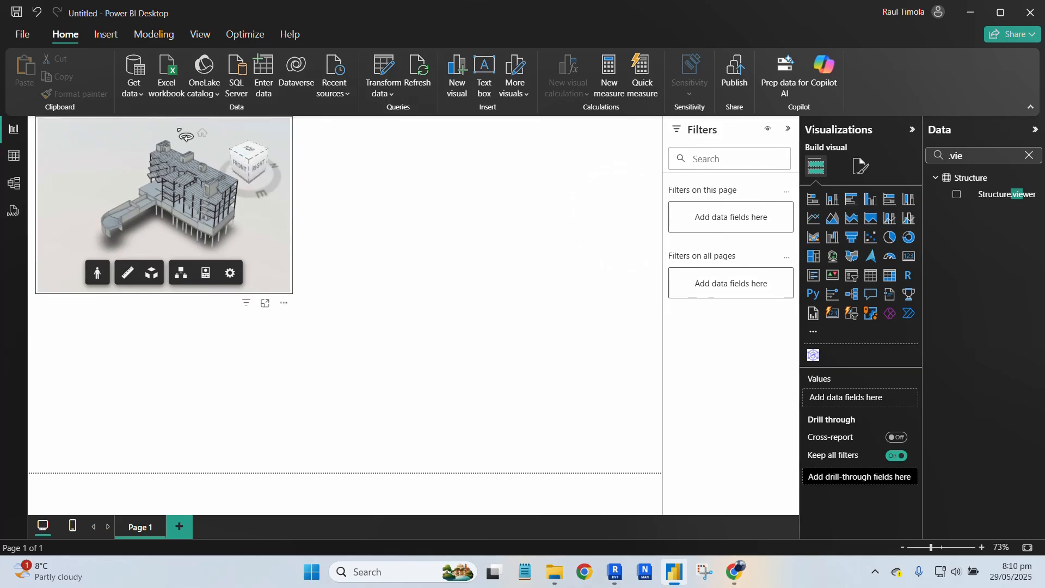
pyautogui.click(152, 272)
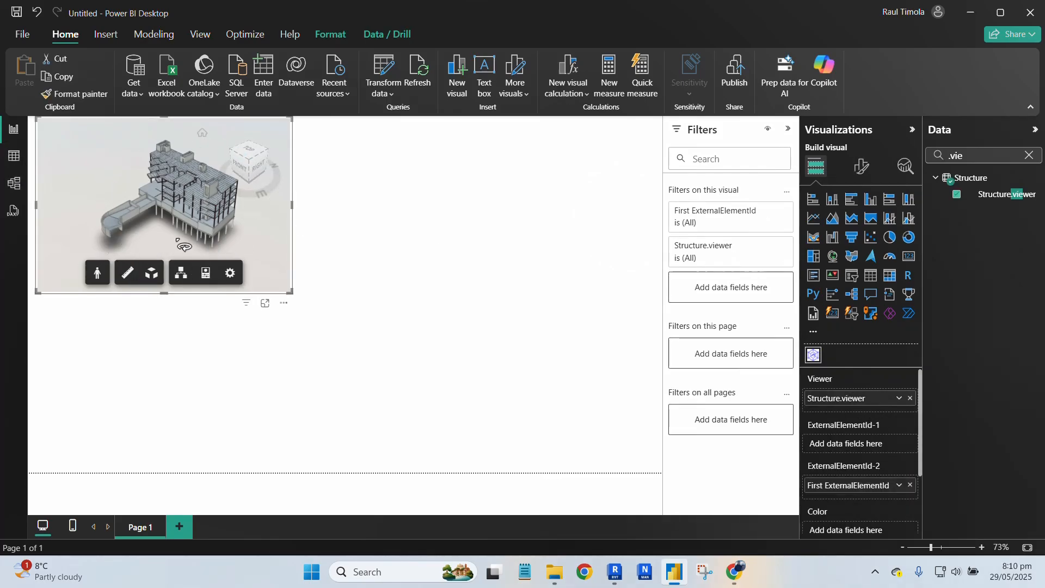
# - Add an empty pie chart to the report page as a separate visual below the model viewer
pyautogui.click(504, 227)
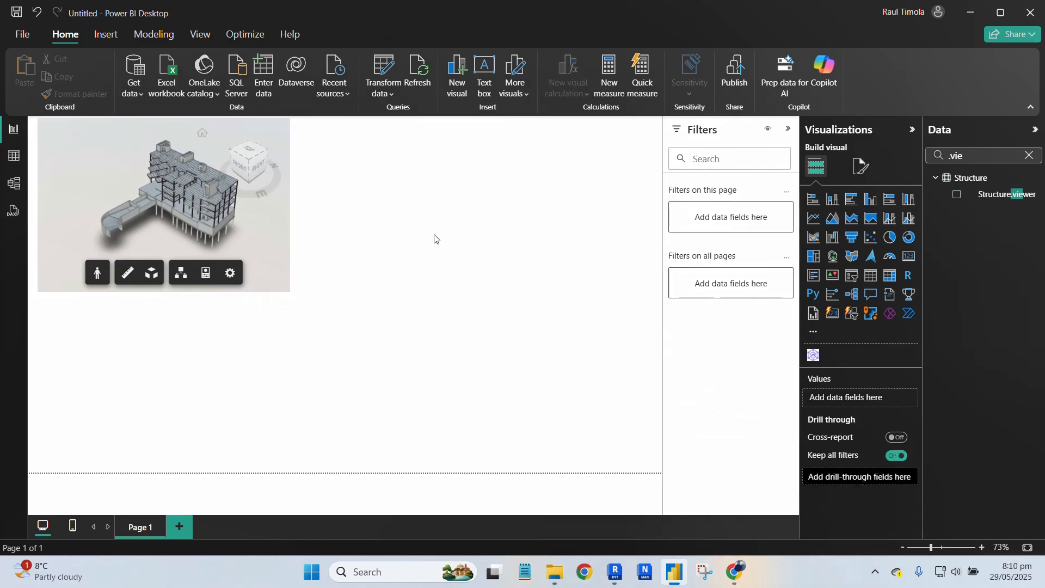
pyautogui.click(894, 243)
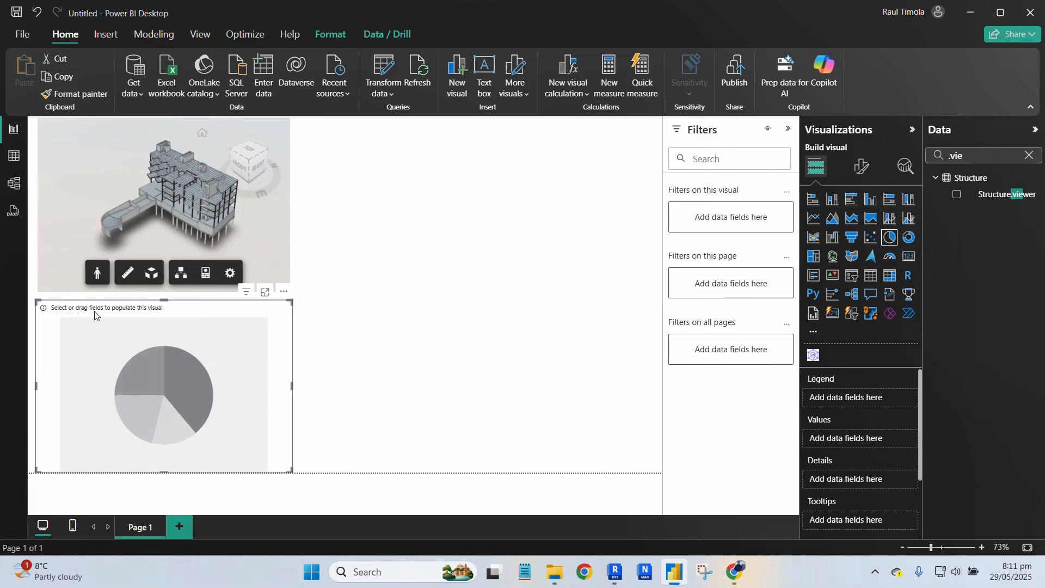
pyautogui.click(171, 405)
# - Search the data fields for "categor" and use Revit Category Type Id as the pie chart's legend
pyautogui.click(1029, 155)
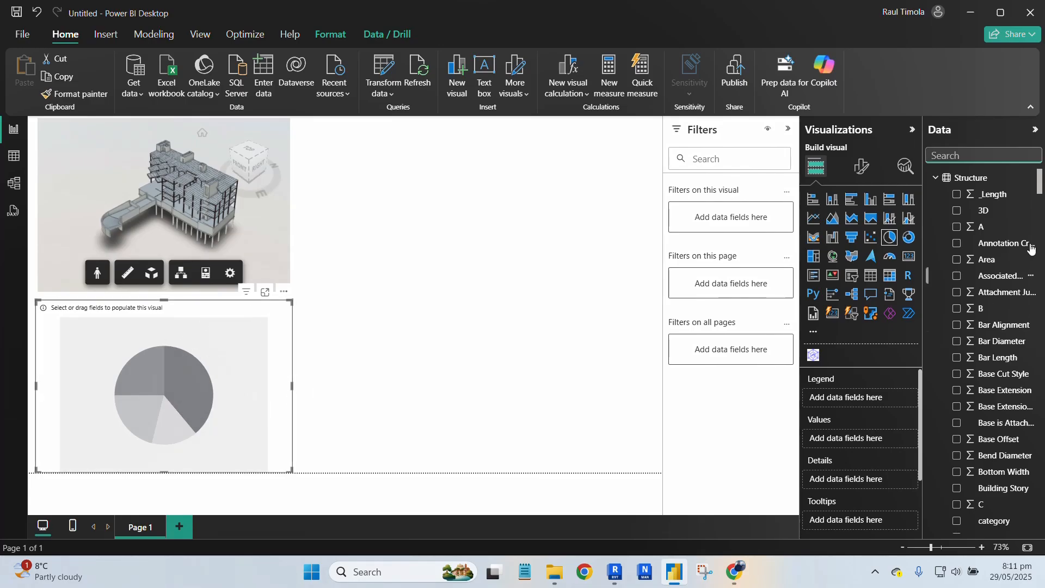
pyautogui.click(973, 157)
pyautogui.write('categor')
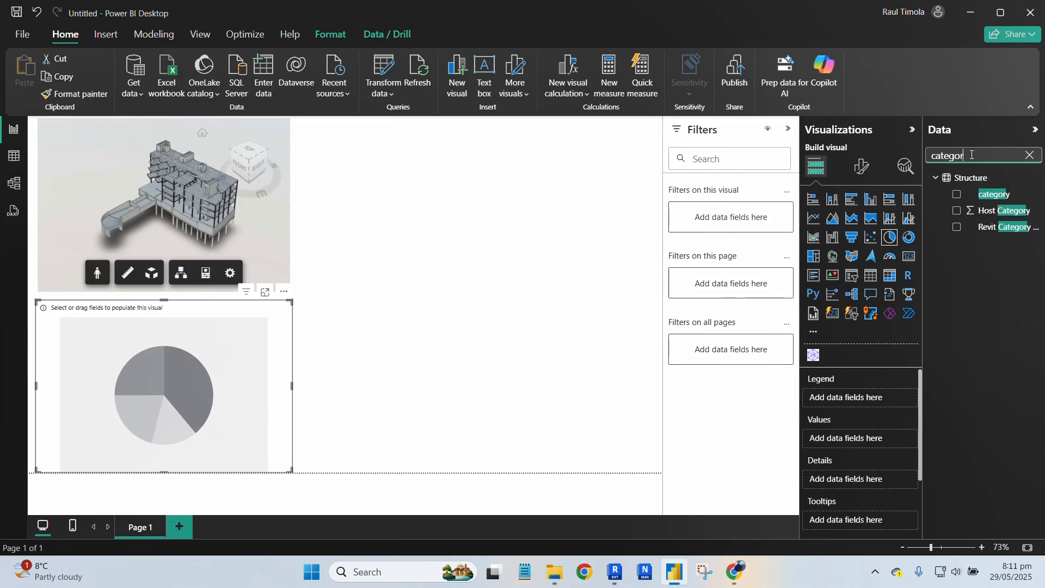
pyautogui.click(958, 228)
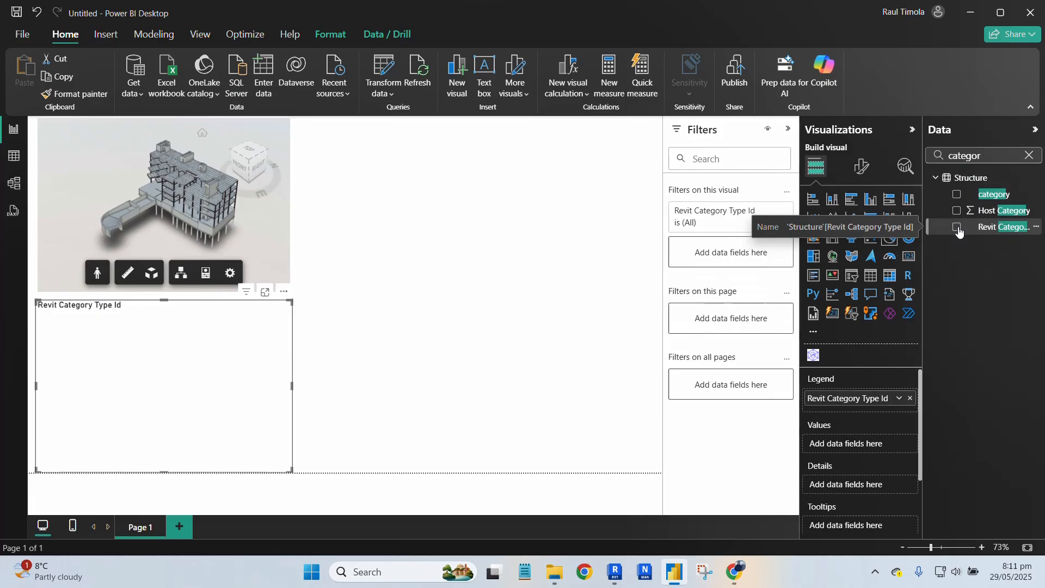
pyautogui.click(858, 401)
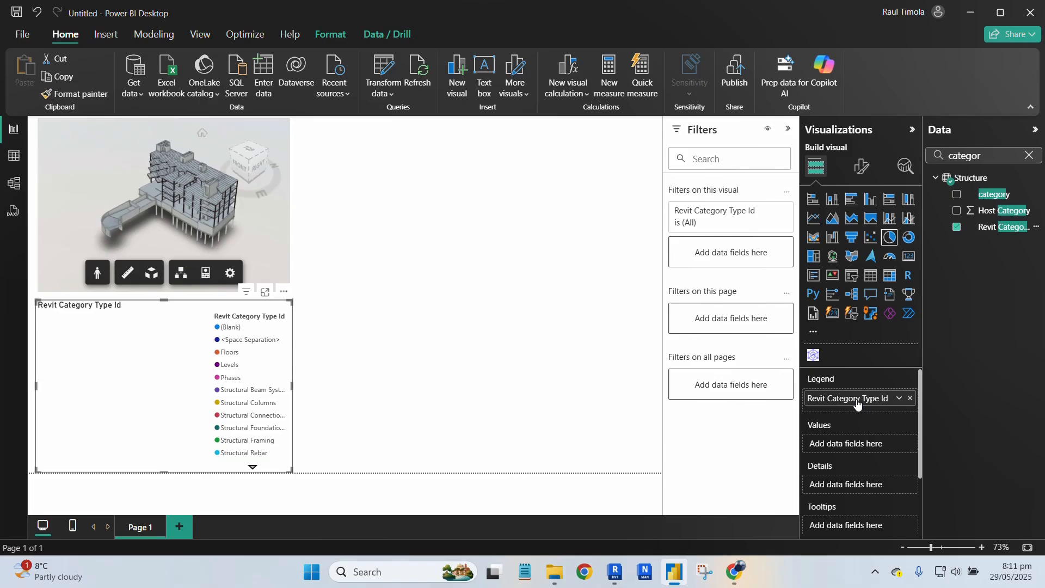
pyautogui.click(147, 356)
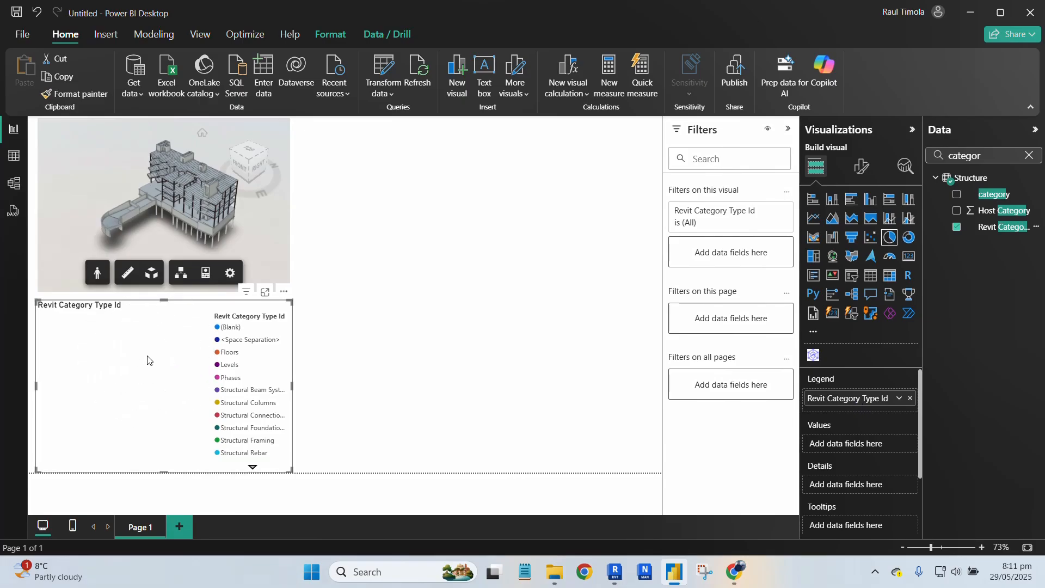
pyautogui.click(147, 356)
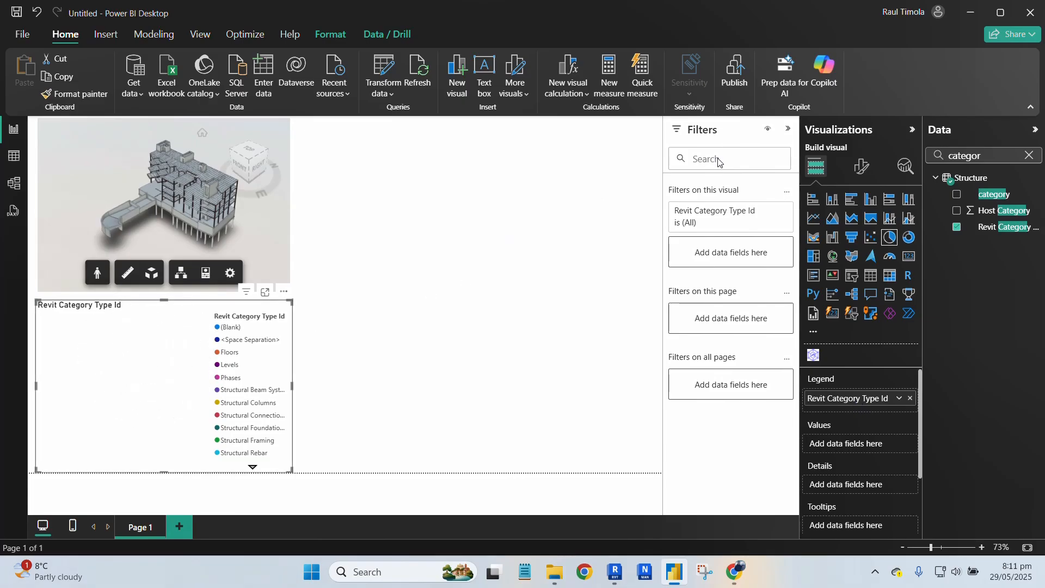
# - Expand the pie chart's Revit Category Type Id filter, include all categories, and exclude (Blank) and <Space Separation>
pyautogui.click(708, 133)
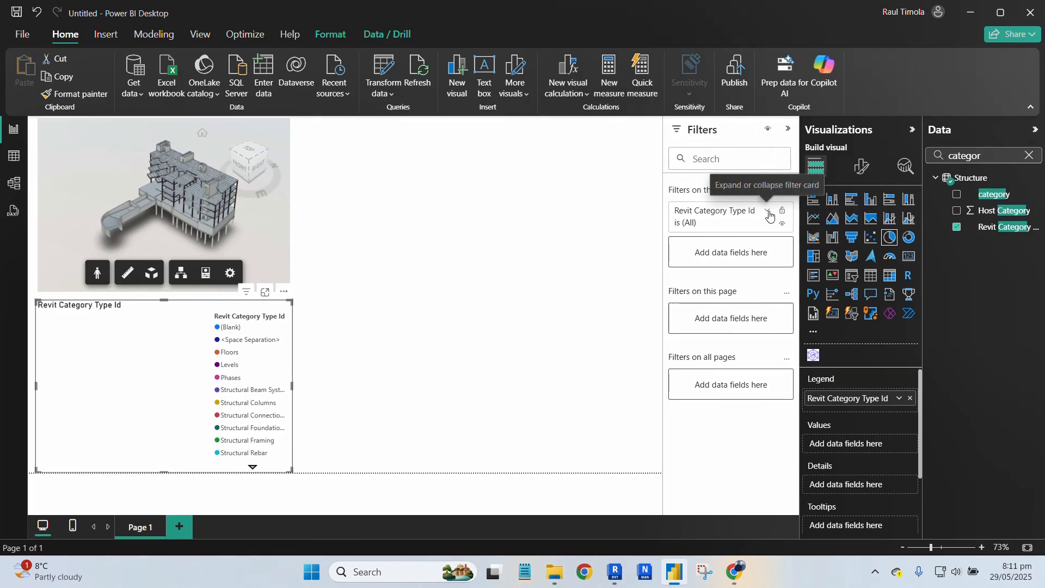
pyautogui.press('ctrl')
pyautogui.press('ctrl')
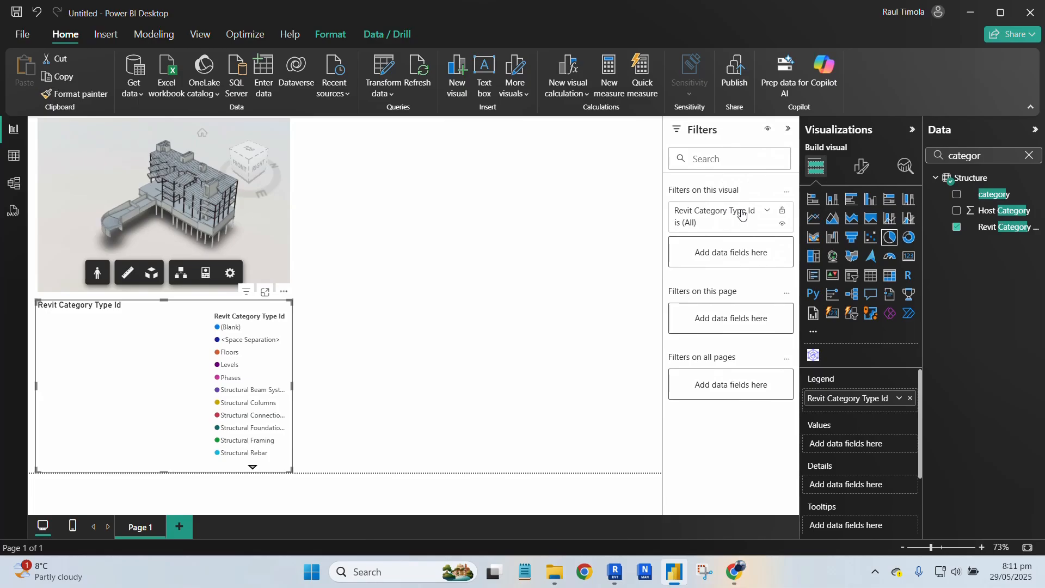
pyautogui.press('ctrl')
pyautogui.click(768, 213)
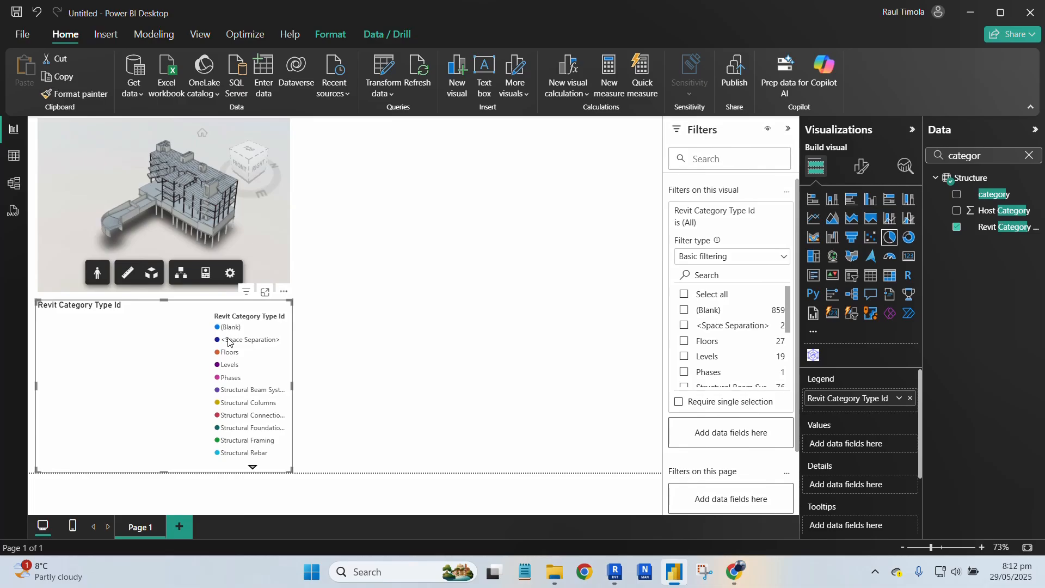
pyautogui.click(685, 298)
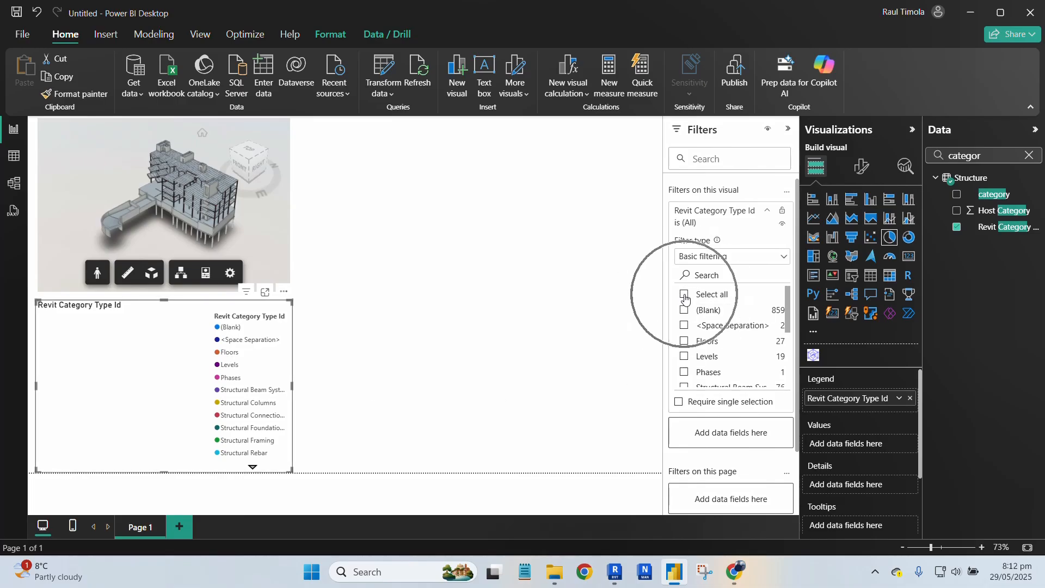
pyautogui.click(685, 297)
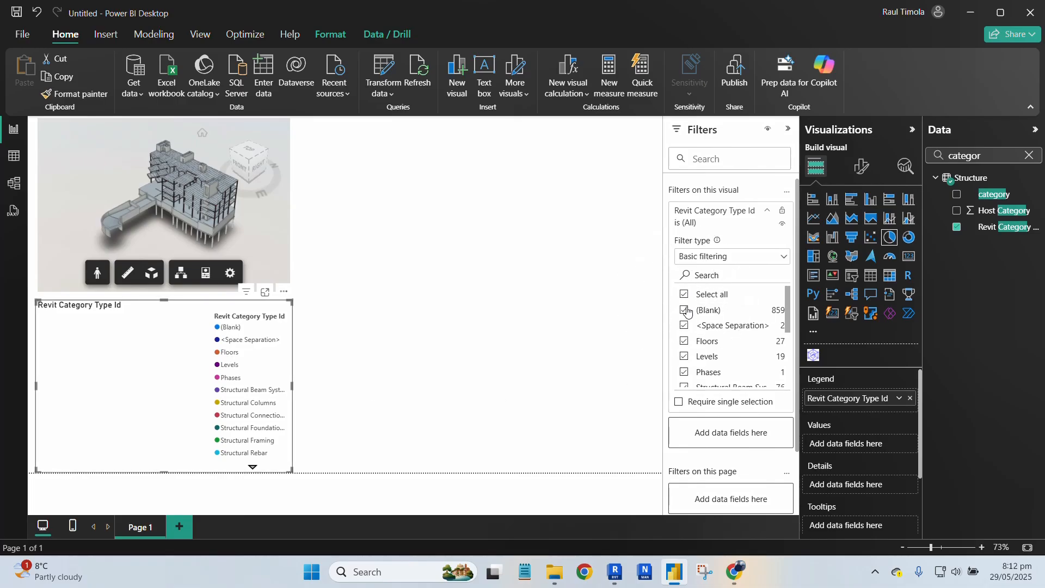
pyautogui.click(686, 295)
pyautogui.click(685, 310)
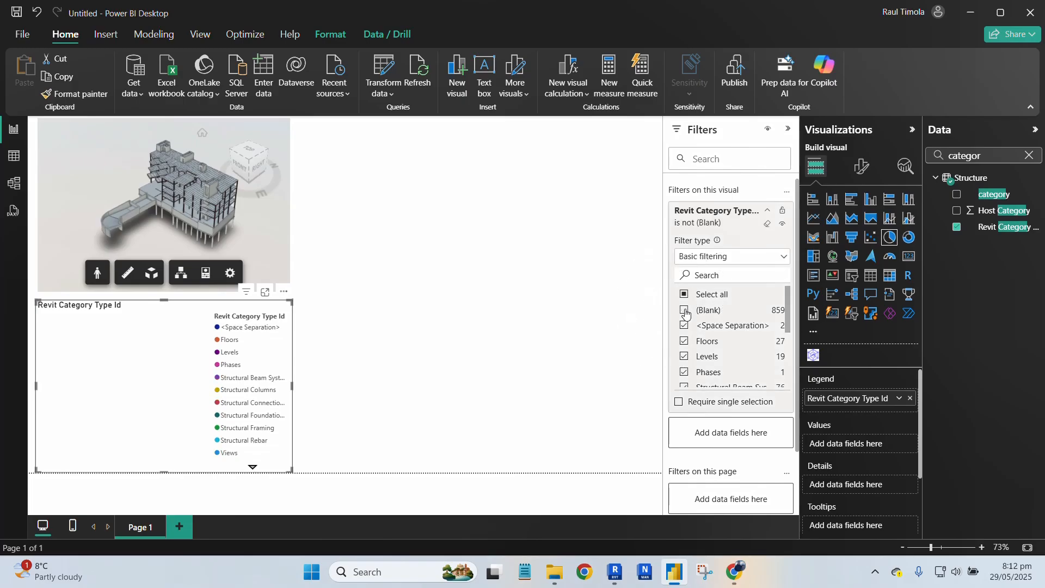
pyautogui.click(685, 310)
pyautogui.click(685, 326)
# - Exclude the Levels, Phases and Views categories in the pie chart's Revit Category Type Id filter
pyautogui.scroll(-3, 709, 336)
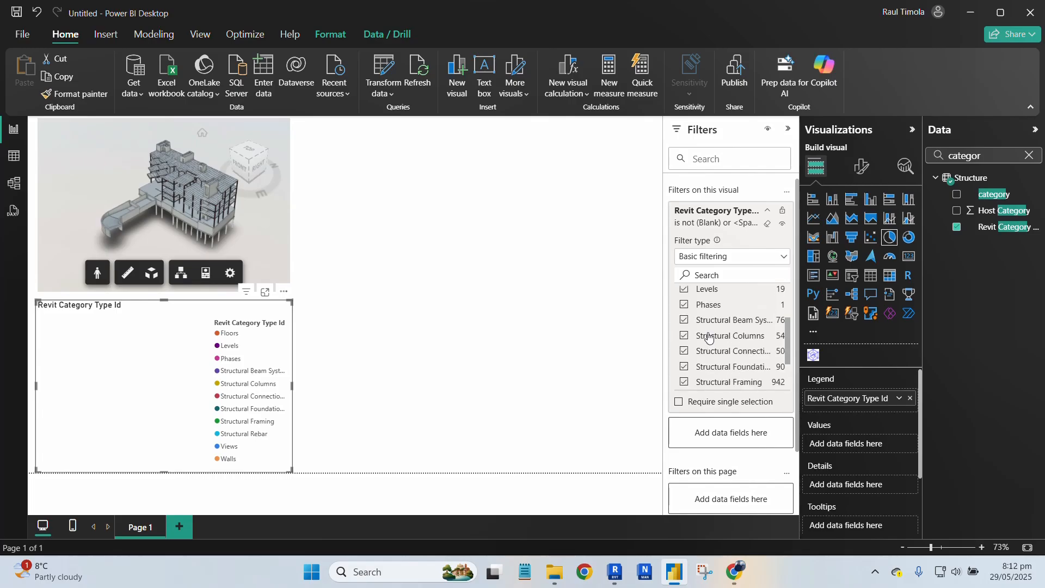
pyautogui.scroll(3, 710, 332)
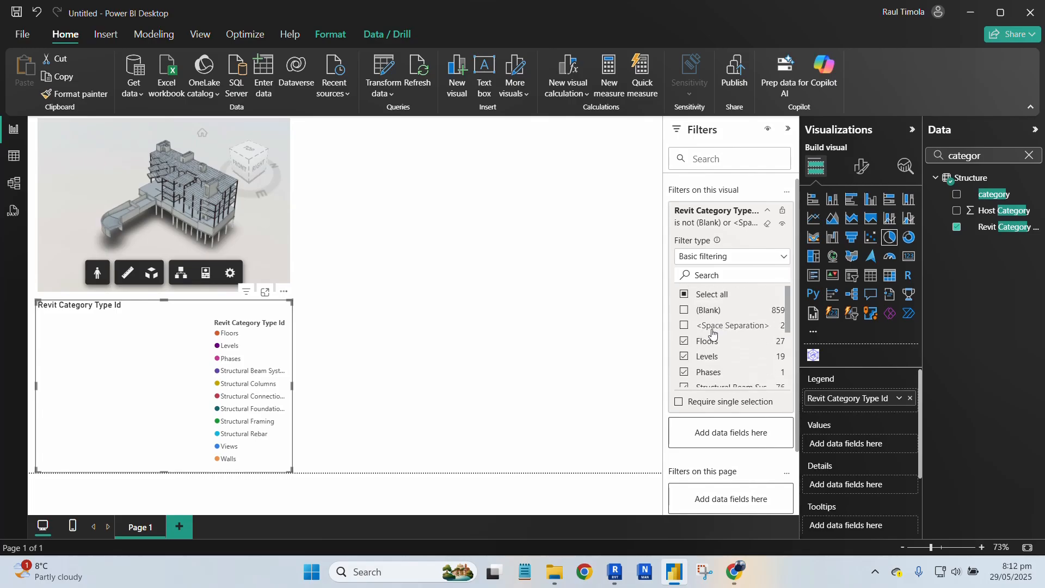
pyautogui.click(685, 357)
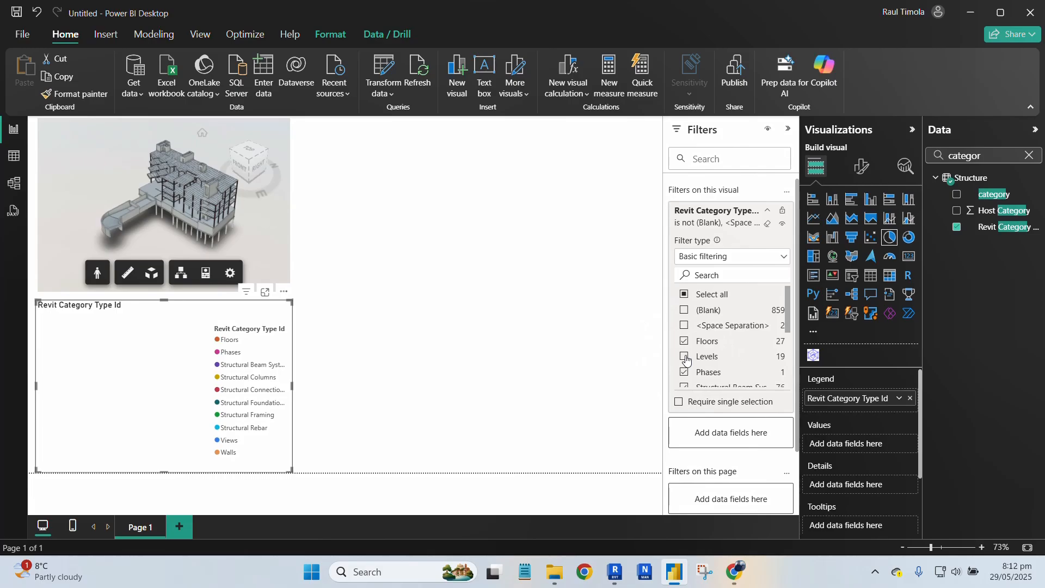
pyautogui.click(685, 372)
pyautogui.scroll(-1, 707, 355)
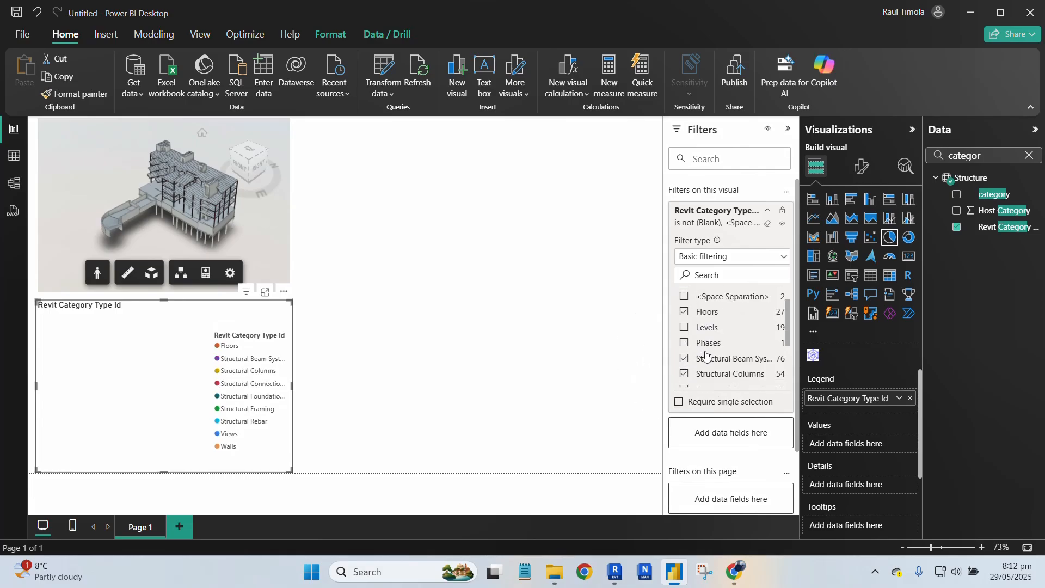
pyautogui.scroll(-3, 706, 355)
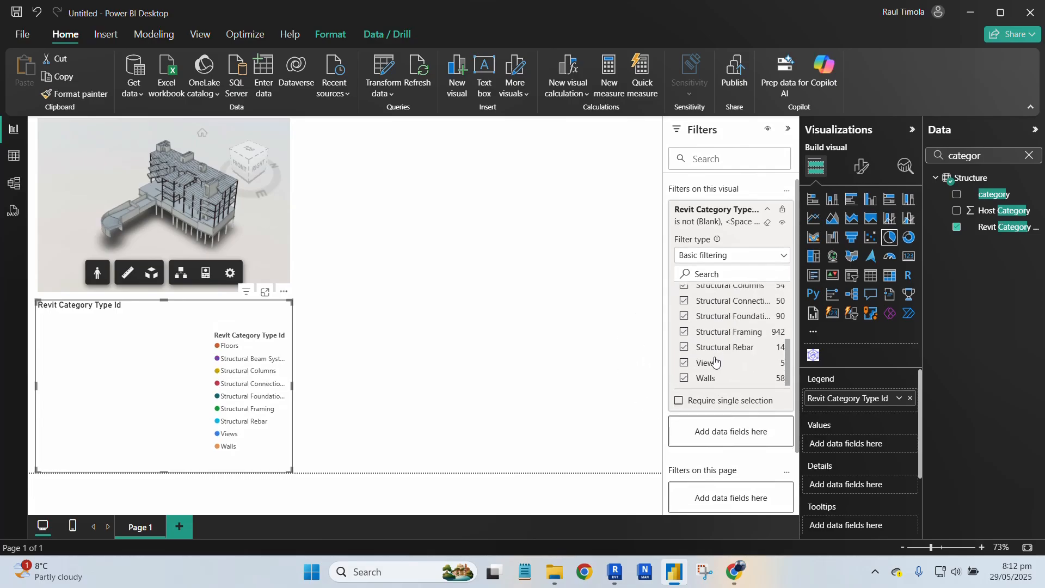
pyautogui.scroll(-1, 715, 362)
pyautogui.click(685, 297)
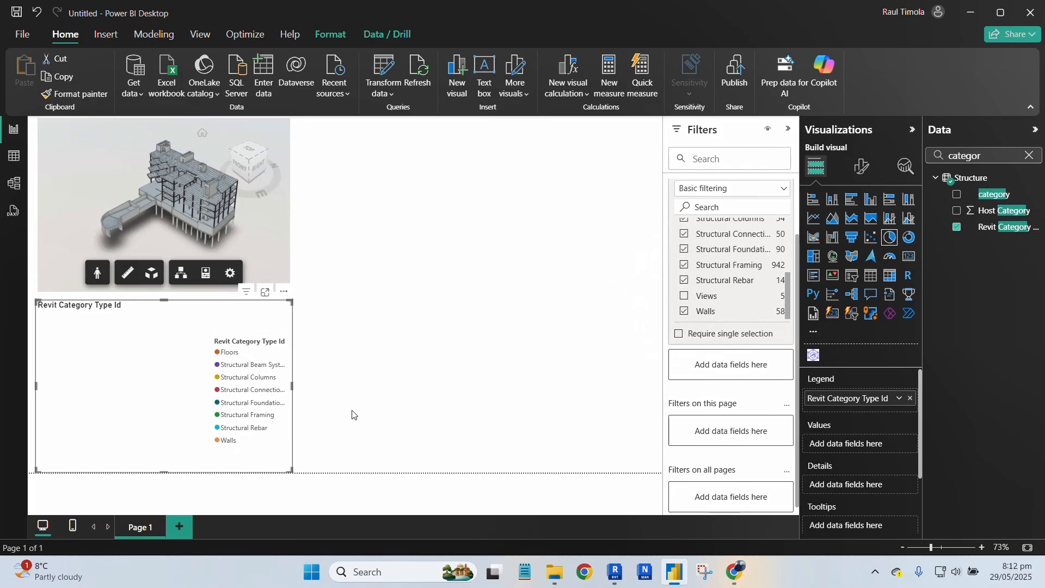
# - Clear the data field search and check which fields the model viewer visual uses
pyautogui.click(224, 380)
pyautogui.click(833, 444)
pyautogui.click(1030, 156)
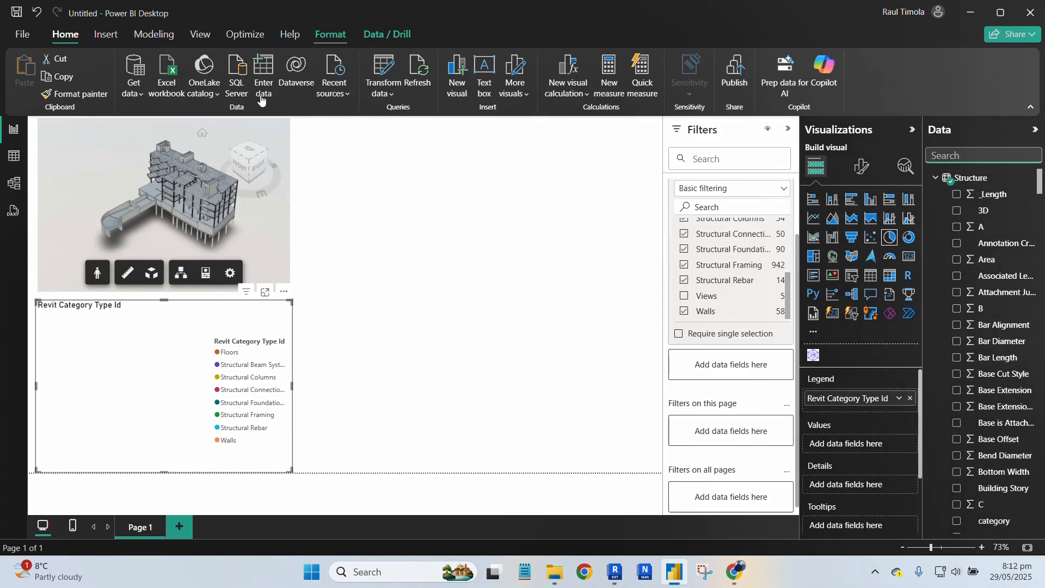
pyautogui.click(97, 167)
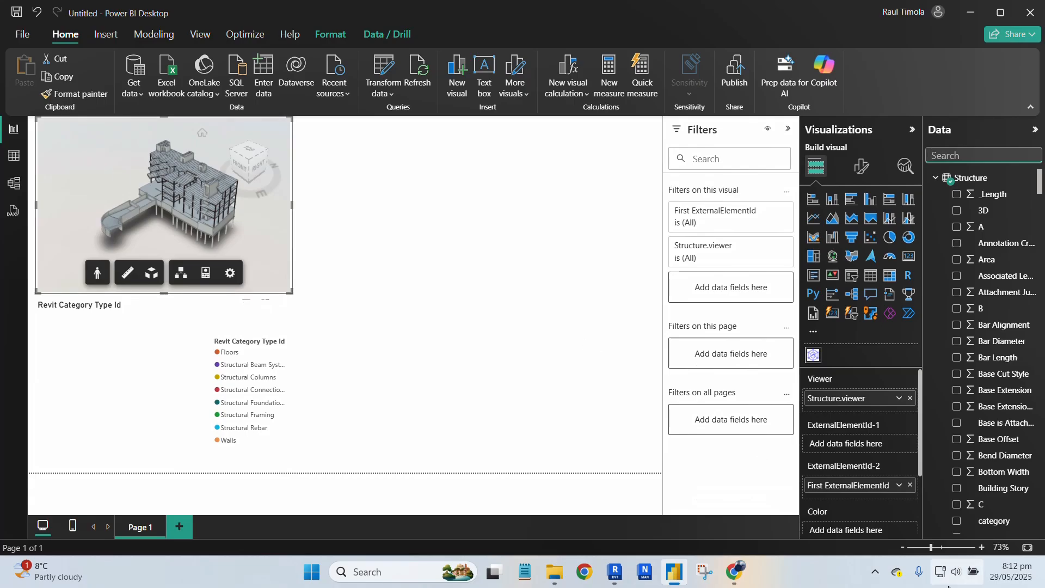
pyautogui.click(845, 427)
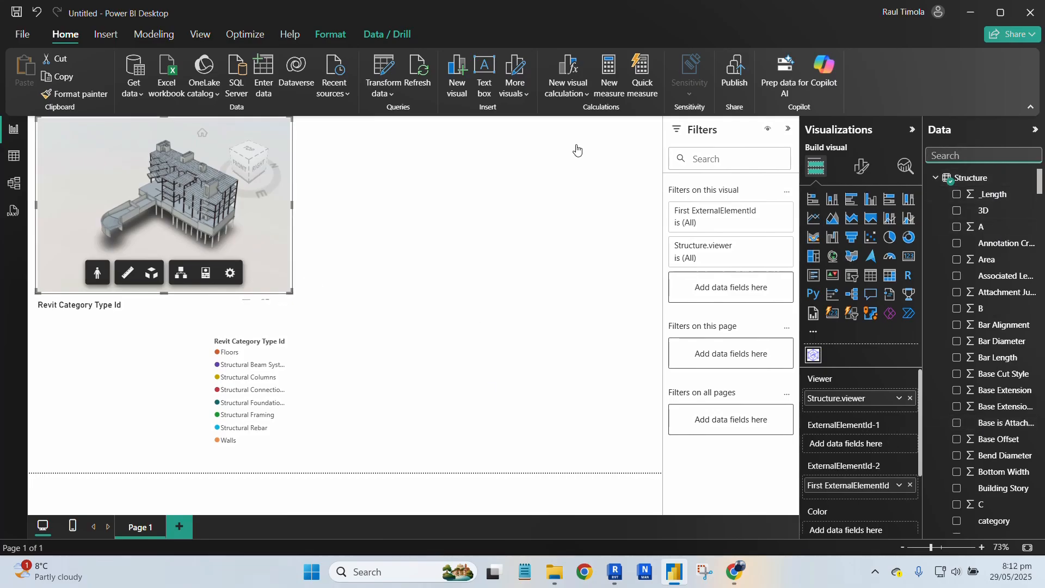
# - Search the data fields for "external" and use the count of ExternalElementId as the pie chart's values
pyautogui.click(158, 361)
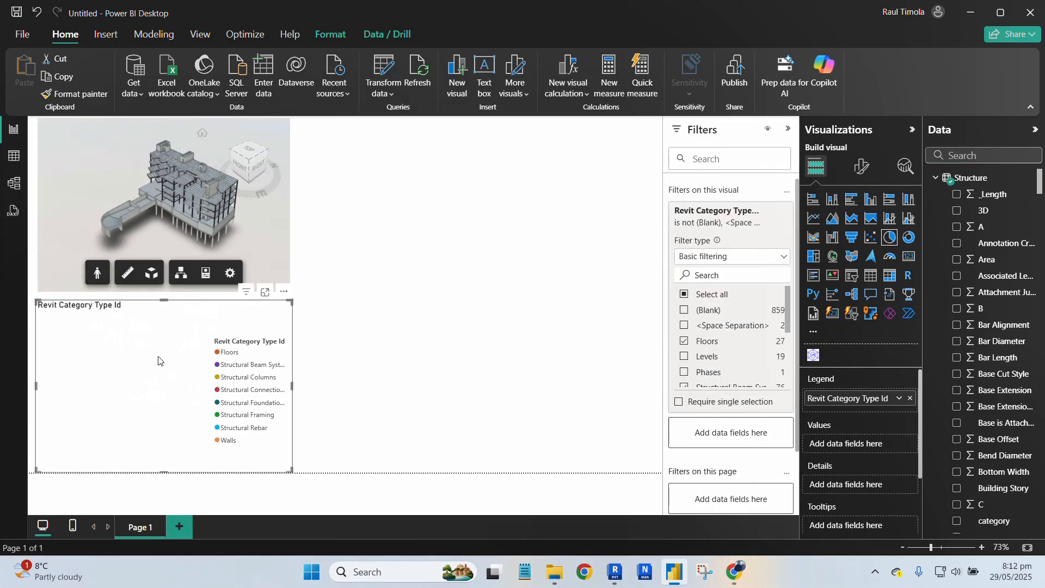
pyautogui.click(984, 155)
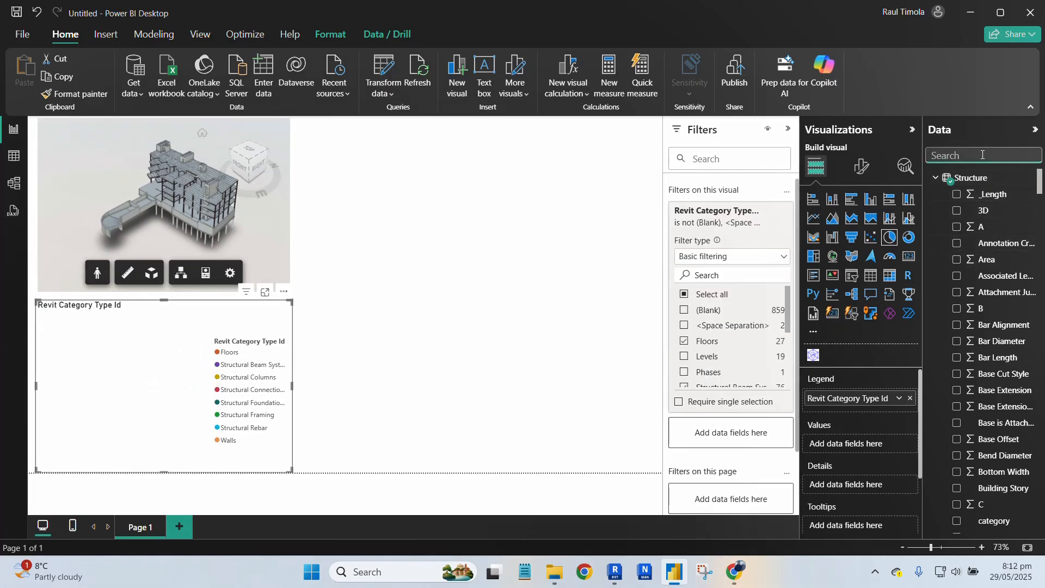
pyautogui.write('external')
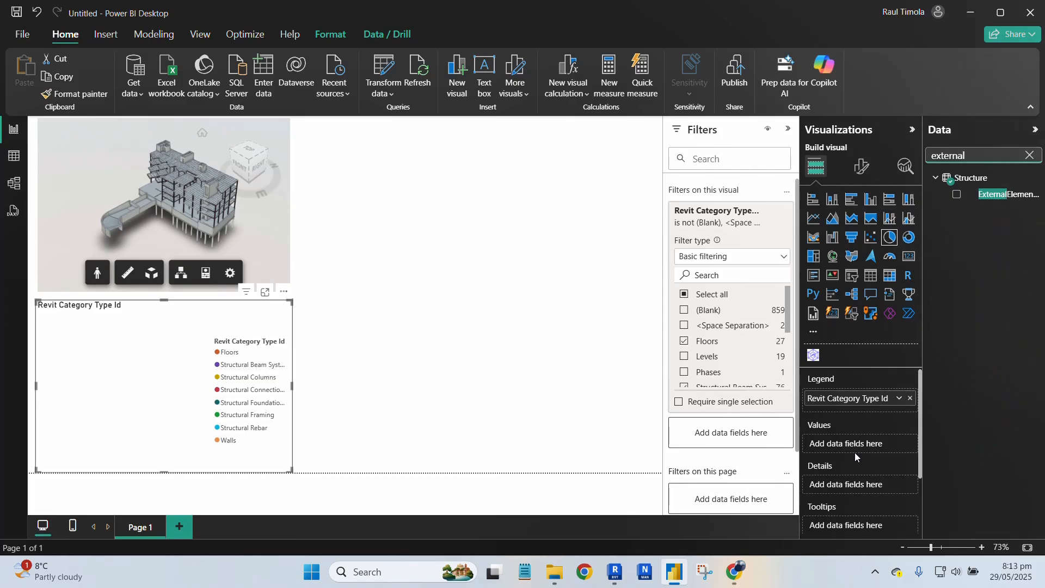
pyautogui.scroll(-2, 864, 447)
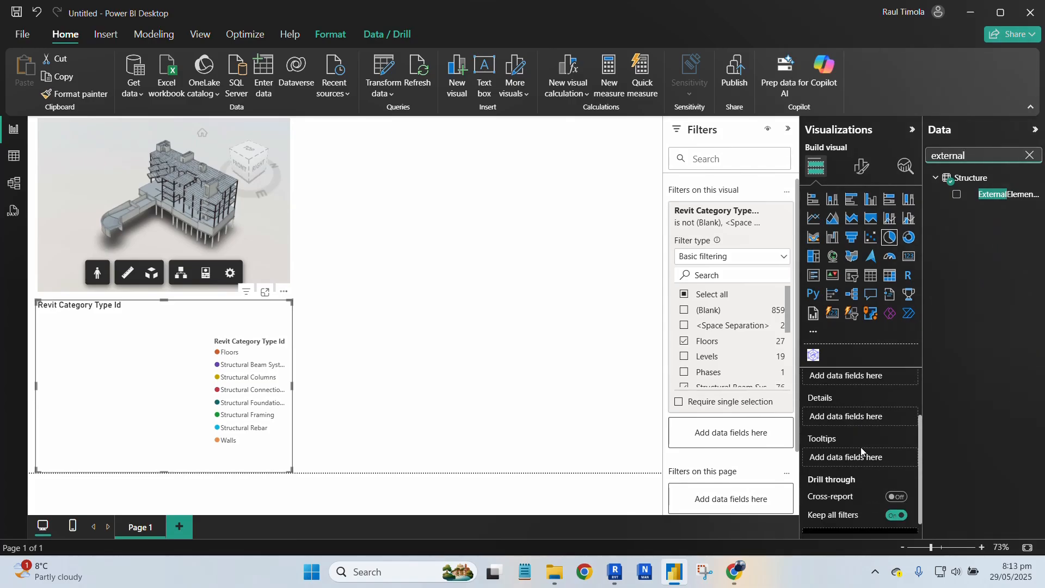
pyautogui.scroll(2, 861, 445)
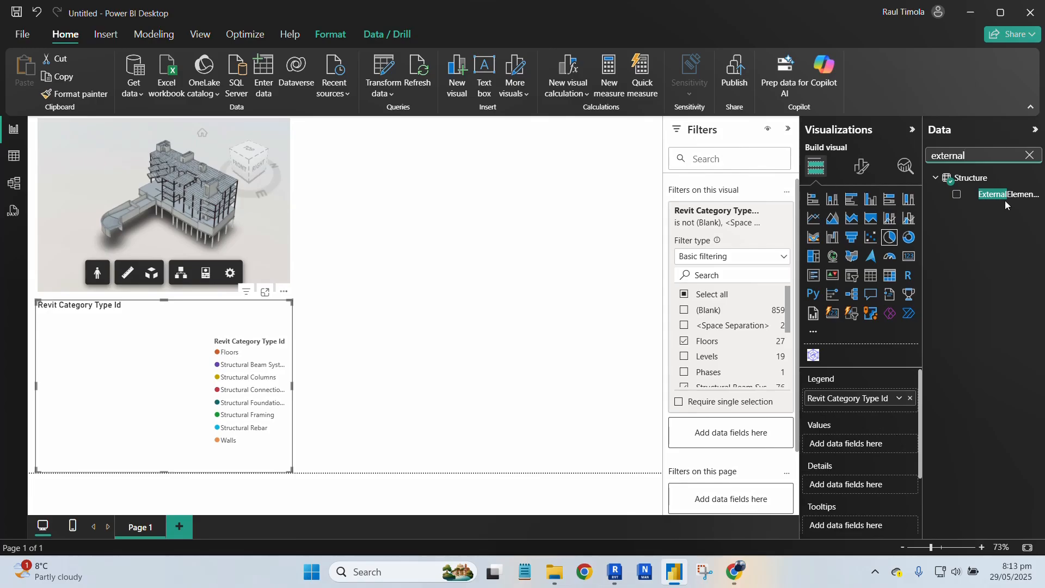
pyautogui.click(958, 194)
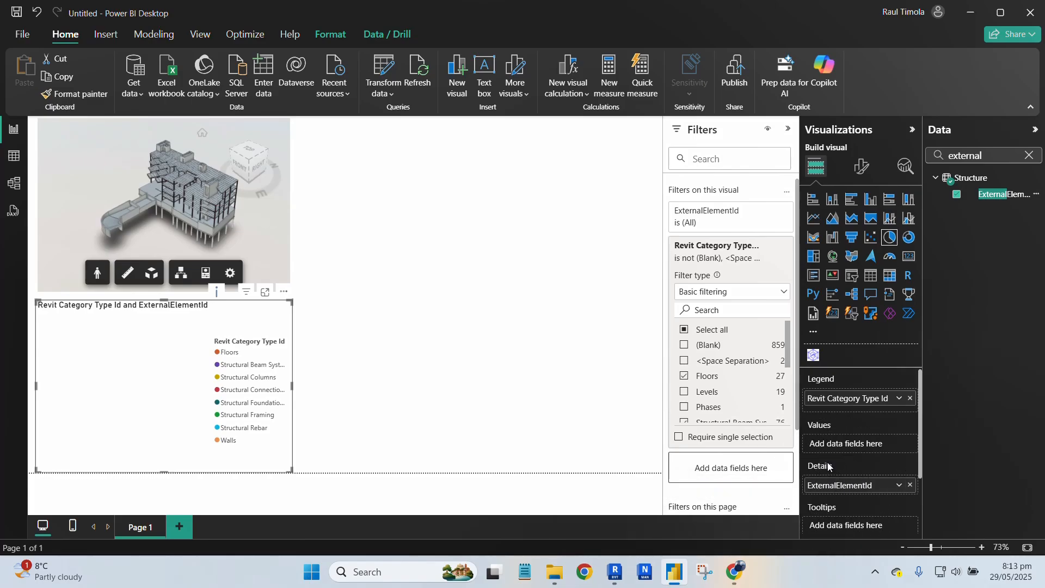
pyautogui.press('ctrl')
pyautogui.moveTo(853, 486); pyautogui.dragTo(857, 444)
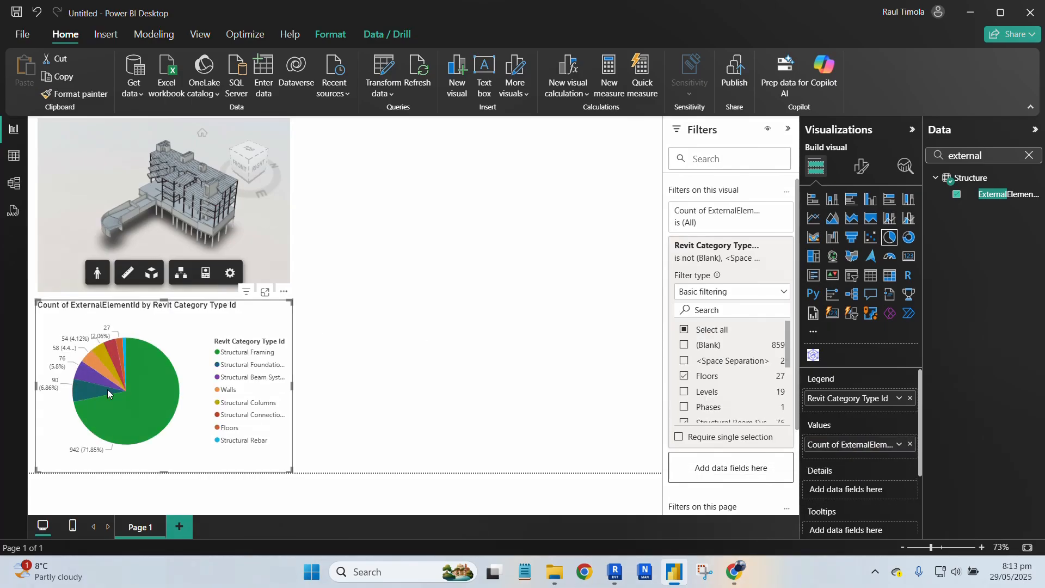
# - Test the pie chart's interaction with the model viewer using the Structural Framing, Structural Beam Systems, Structural Connections and Walls slices, and deselect the chart
pyautogui.press('ctrl')
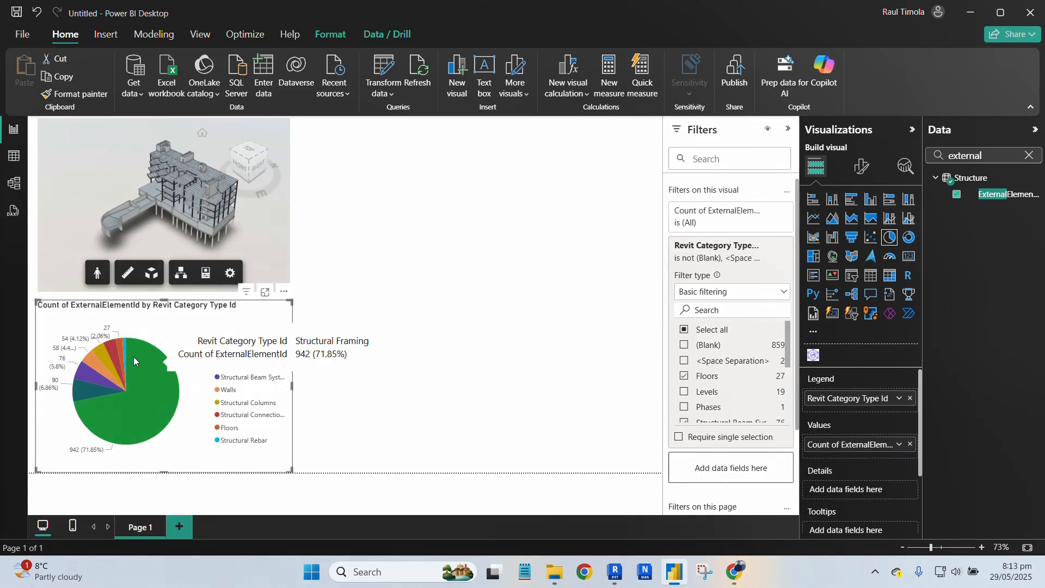
pyautogui.click(151, 397)
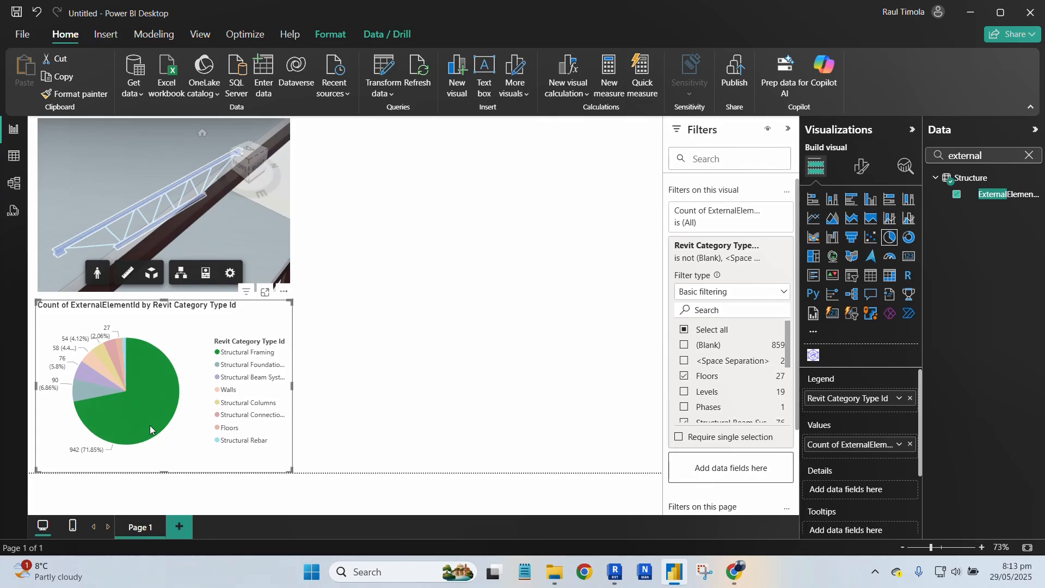
pyautogui.click(91, 378)
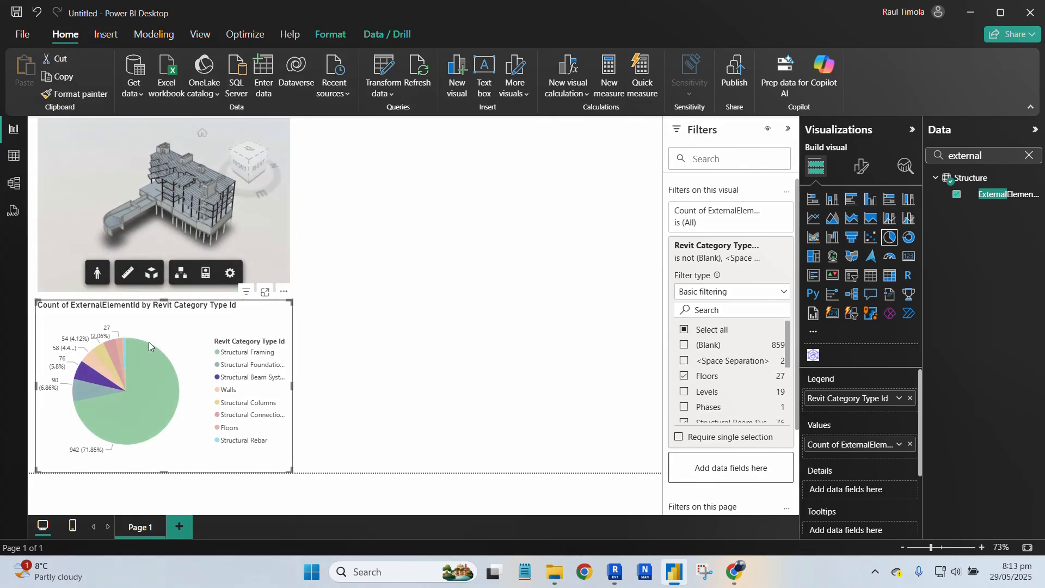
pyautogui.press('ctrl')
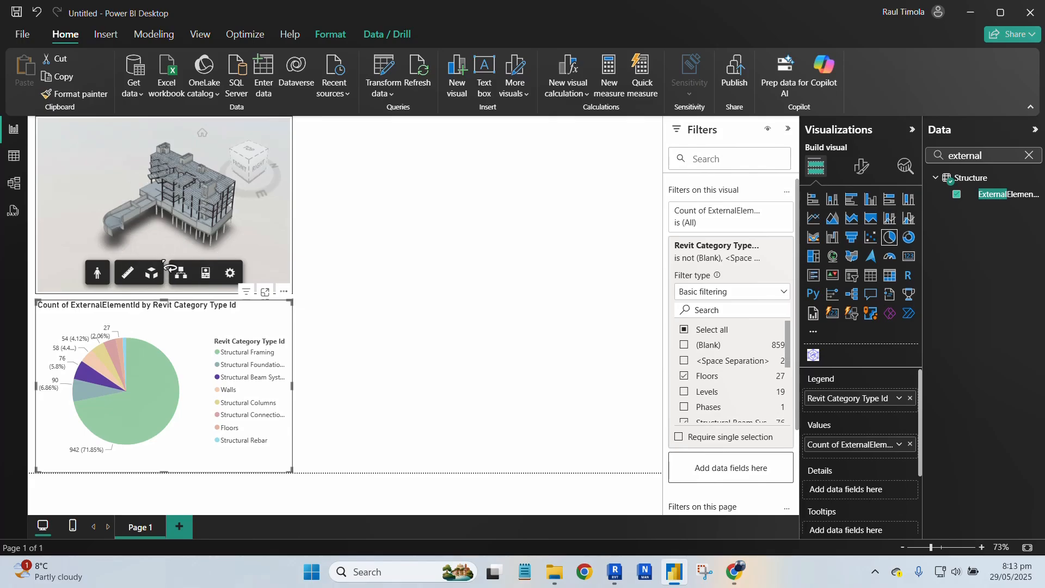
pyautogui.click(110, 351)
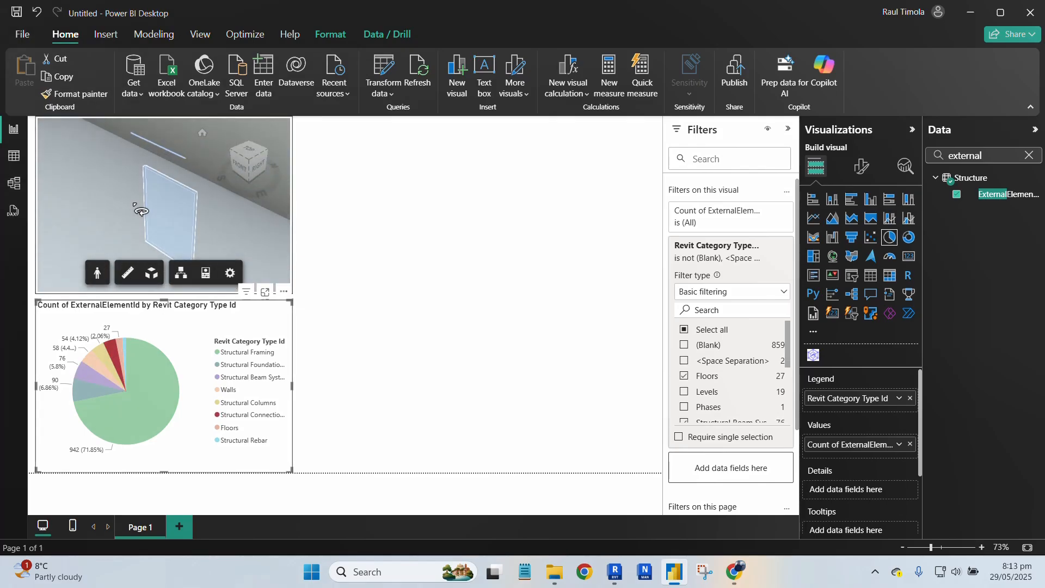
pyautogui.click(100, 359)
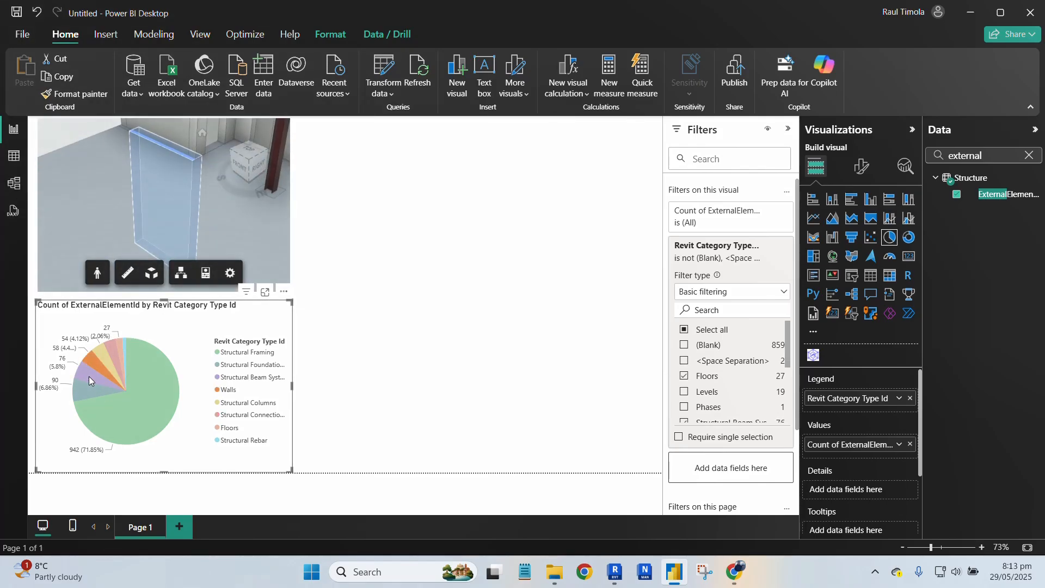
pyautogui.click(88, 383)
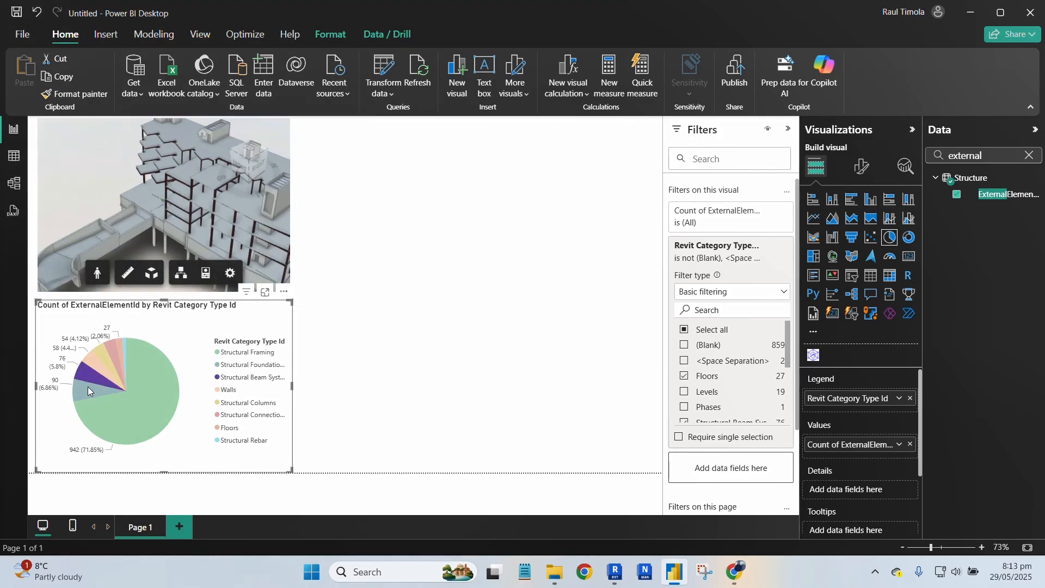
pyautogui.click(403, 395)
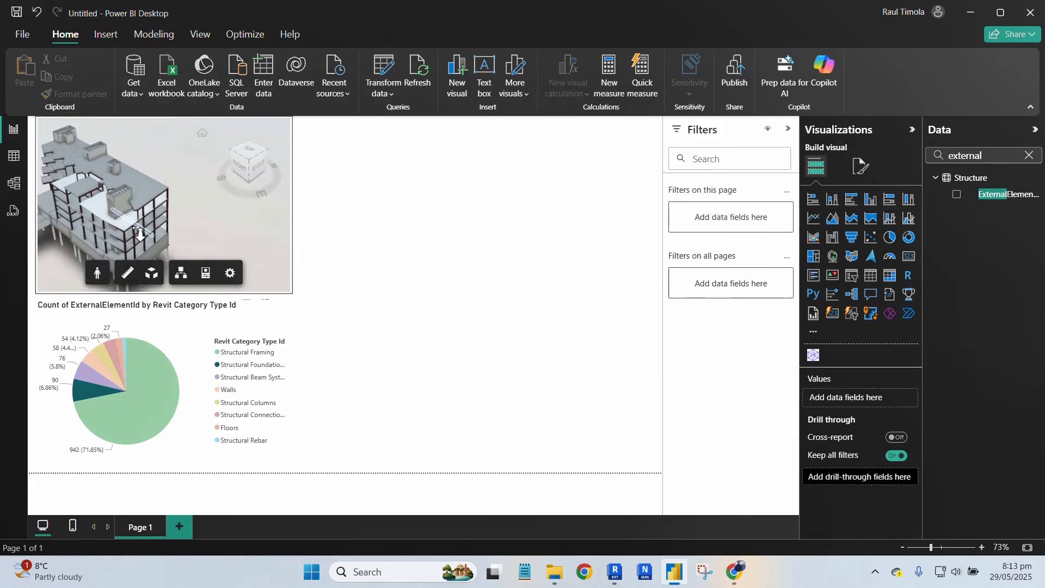
# - Add the ExternalElementId field to the model viewer visual as its ExternalElementId-1 value
pyautogui.click(194, 215)
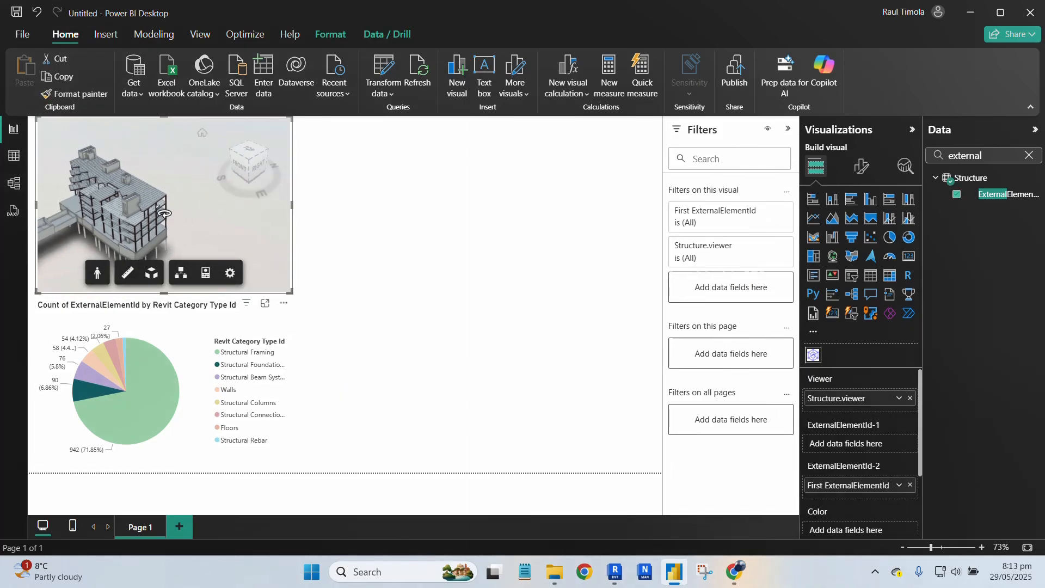
pyautogui.click(873, 423)
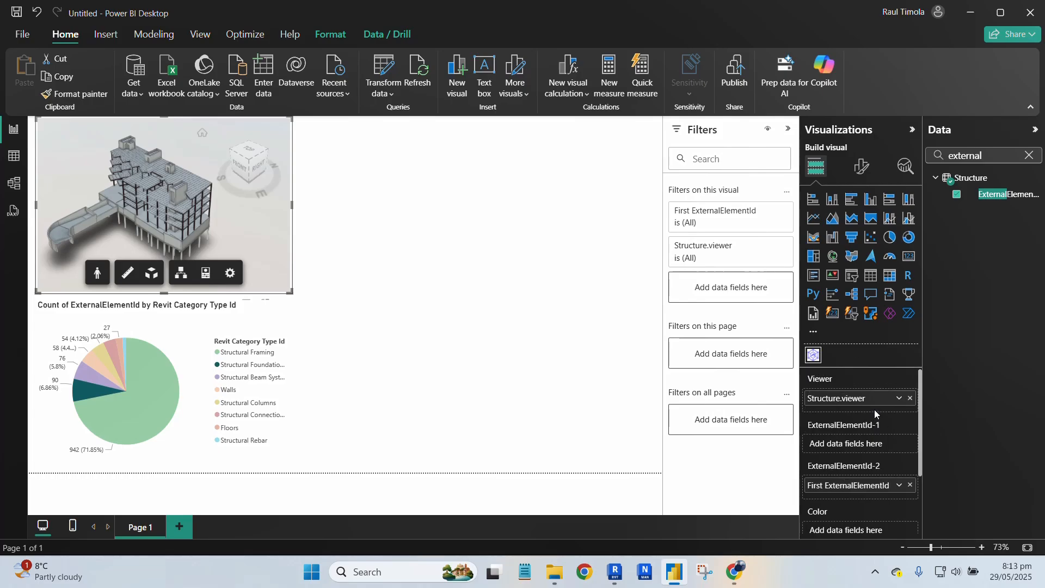
pyautogui.click(855, 424)
pyautogui.click(857, 443)
pyautogui.moveTo(1005, 196); pyautogui.dragTo(880, 443)
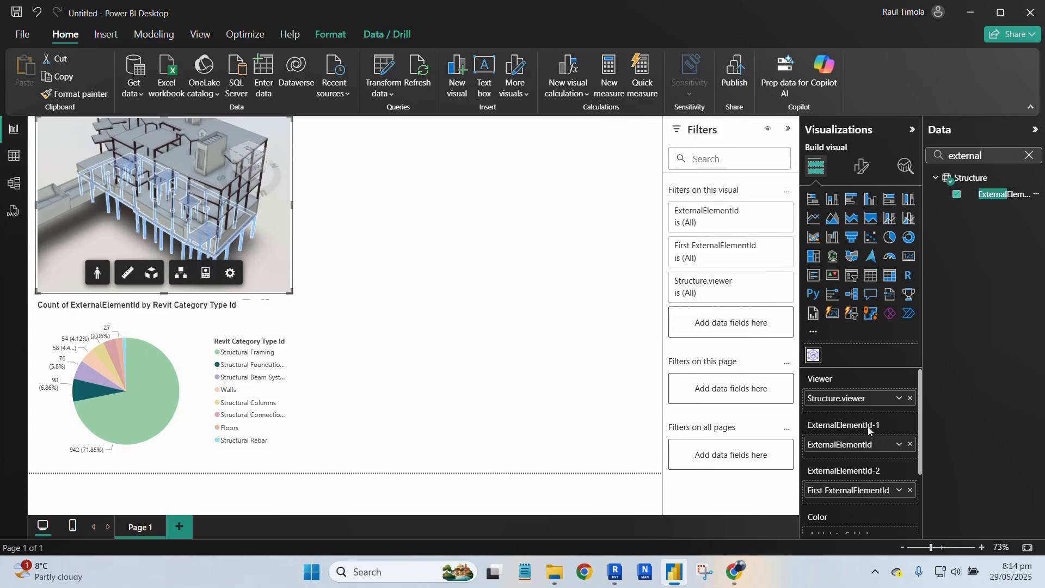
pyautogui.scroll(-3, 877, 455)
pyautogui.scroll(3, 877, 435)
pyautogui.click(847, 401)
pyautogui.click(869, 447)
# - Check the model highlighting for the pie slices Structural Framing, Structural Foundations, Structural Beam Systems, Structural Connections, Floors and Walls, ending on Structural Framing
pyautogui.click(144, 376)
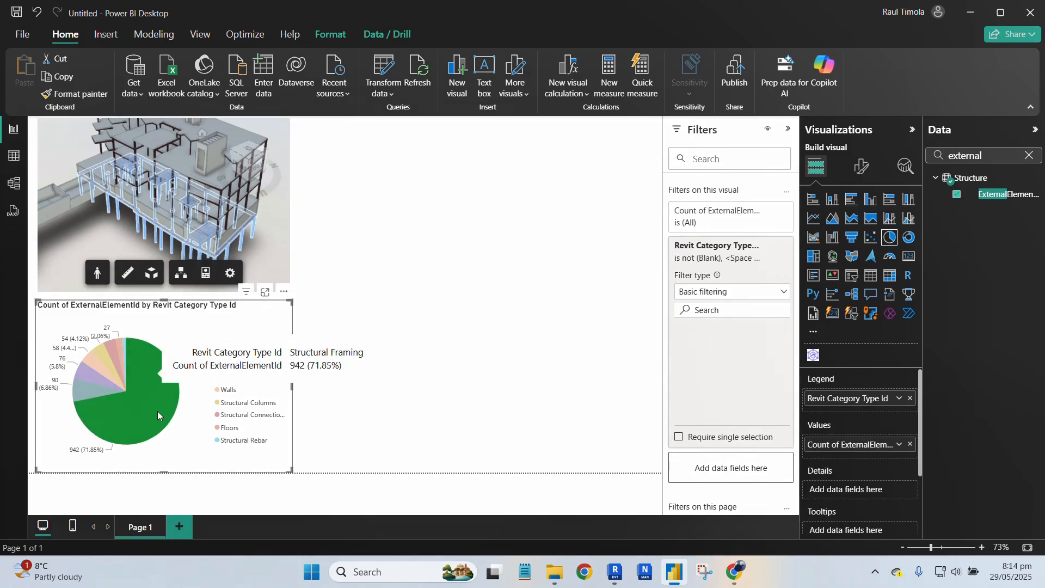
pyautogui.click(158, 219)
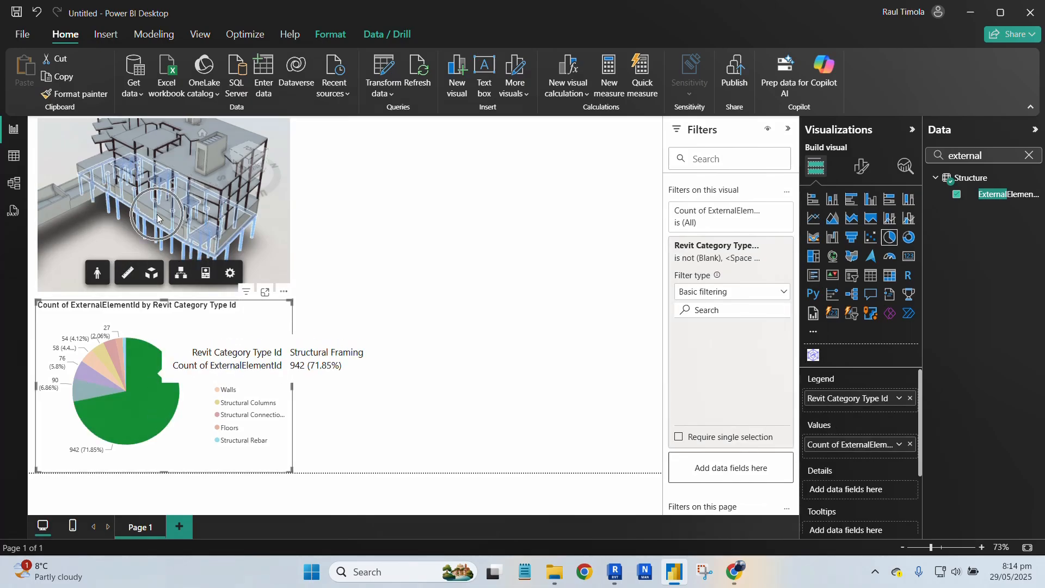
pyautogui.click(84, 390)
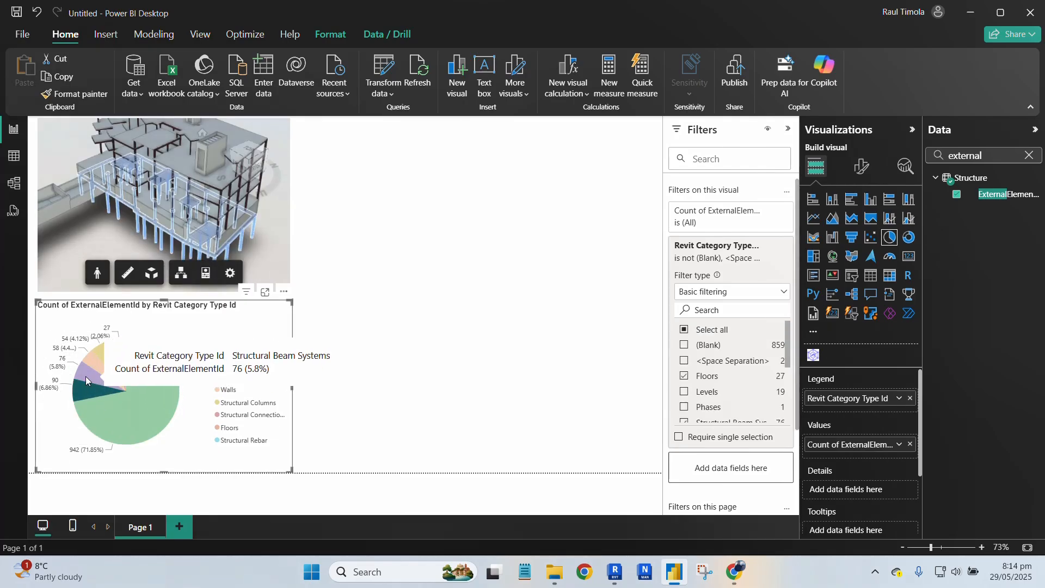
pyautogui.click(86, 376)
pyautogui.click(86, 376)
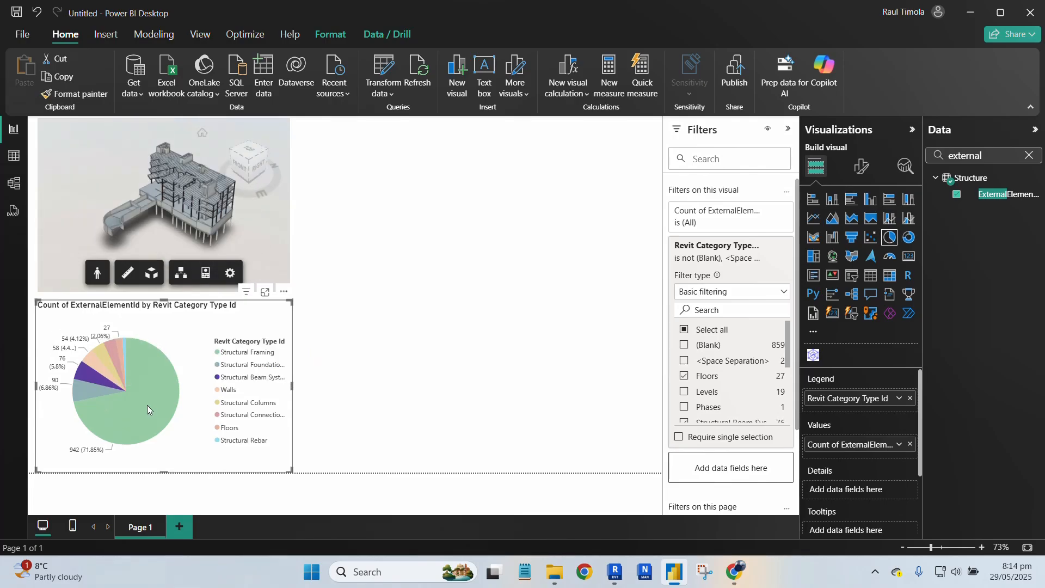
pyautogui.click(114, 349)
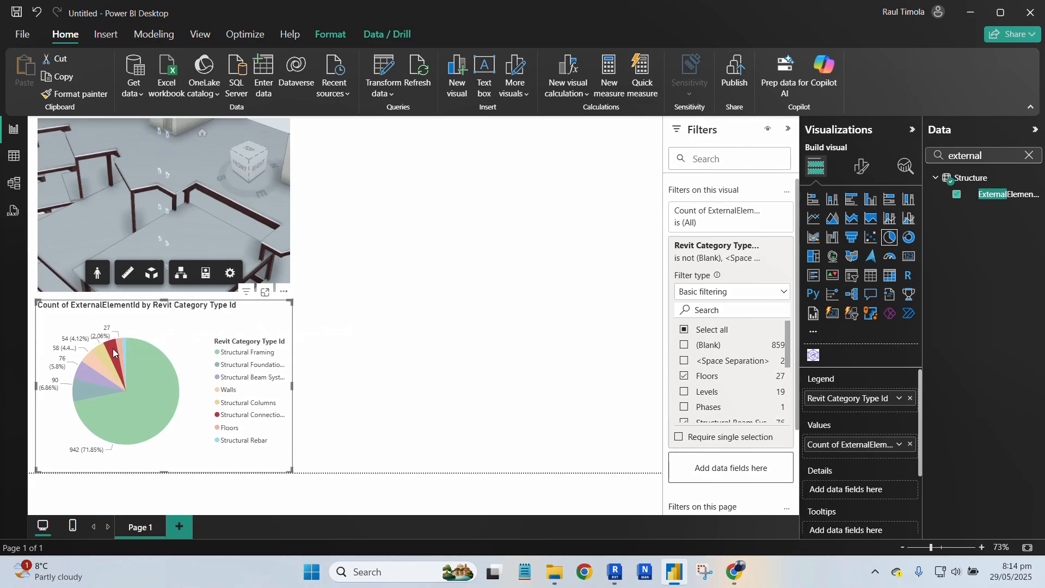
pyautogui.click(118, 345)
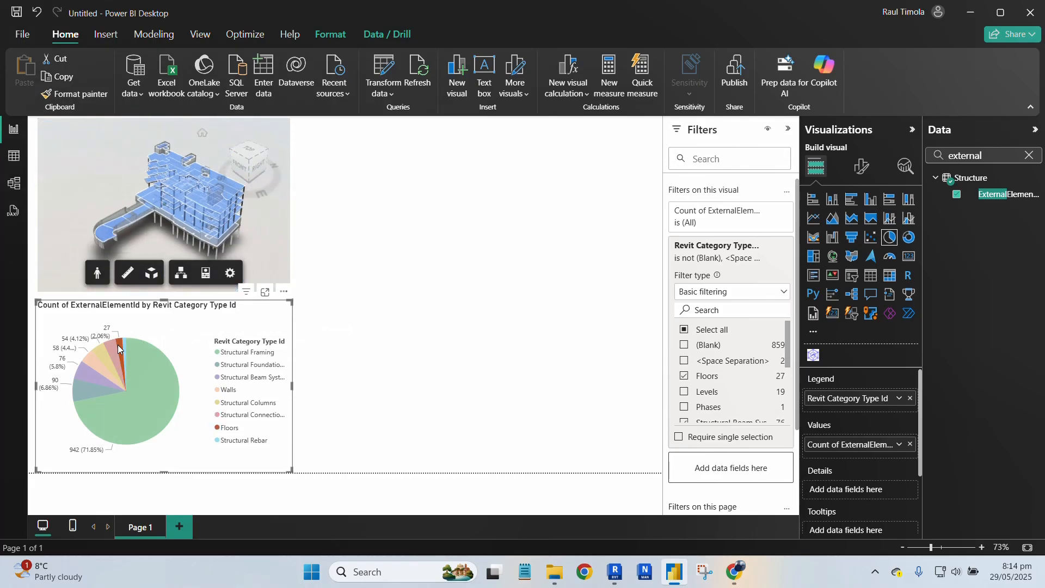
pyautogui.click(97, 361)
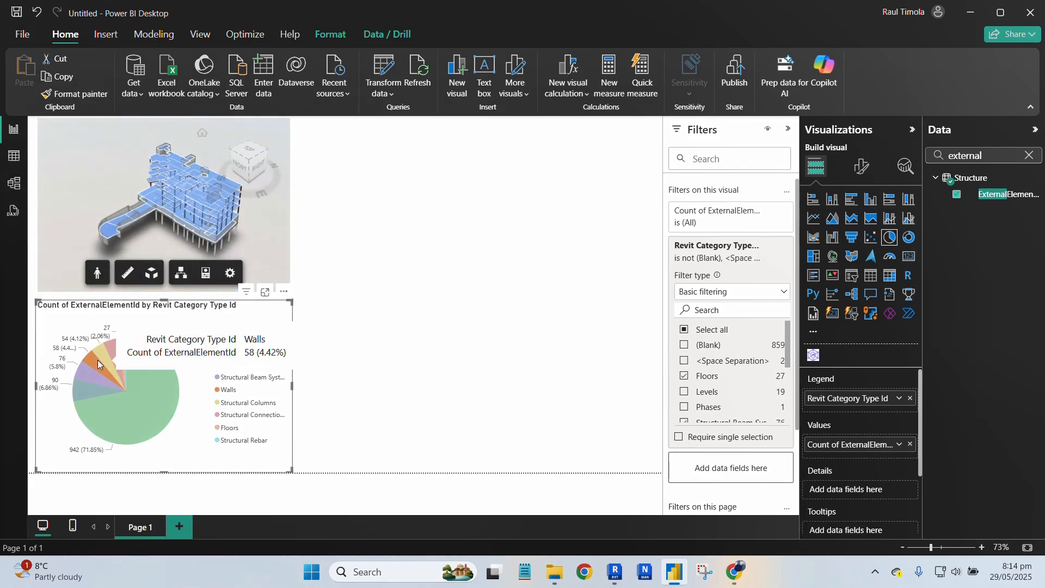
pyautogui.click(147, 406)
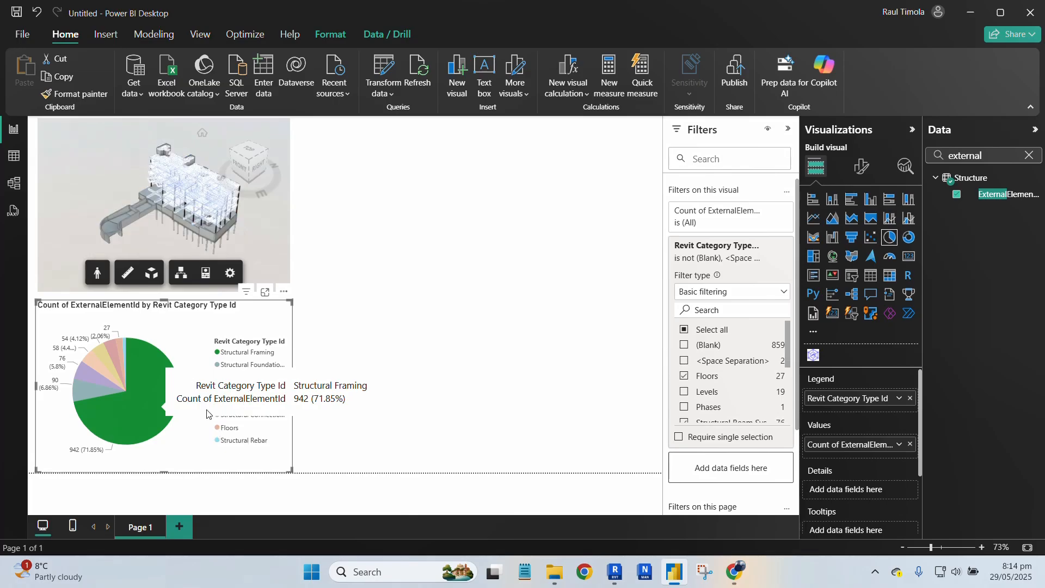
# - Check the model highlighting from the chart legend for Structural Foundations, Structural Beam Systems, Walls, Structural Columns, Structural Connections and Floors, and deselect the chart
pyautogui.click(225, 429)
pyautogui.click(231, 366)
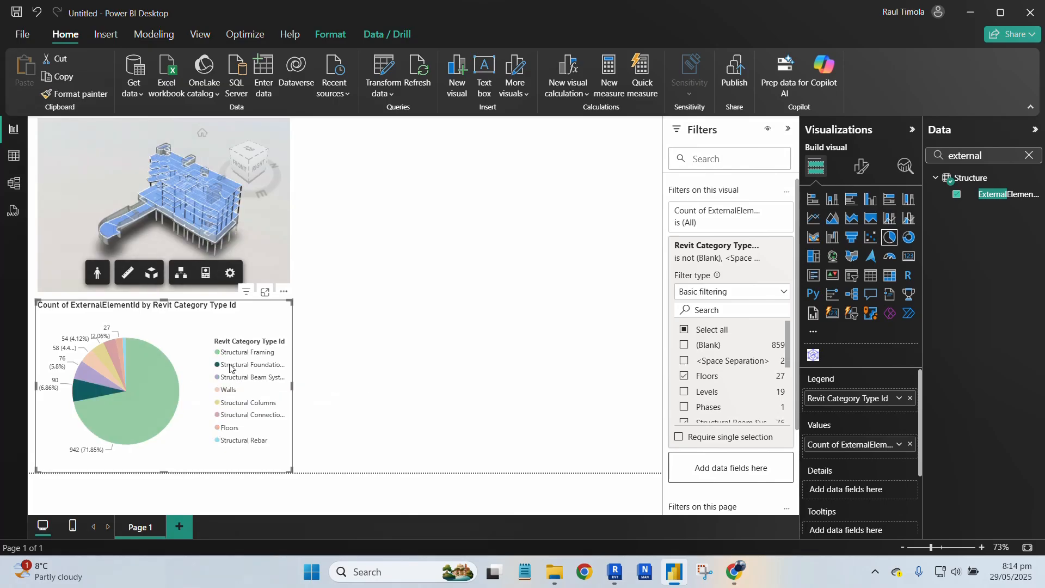
pyautogui.click(231, 378)
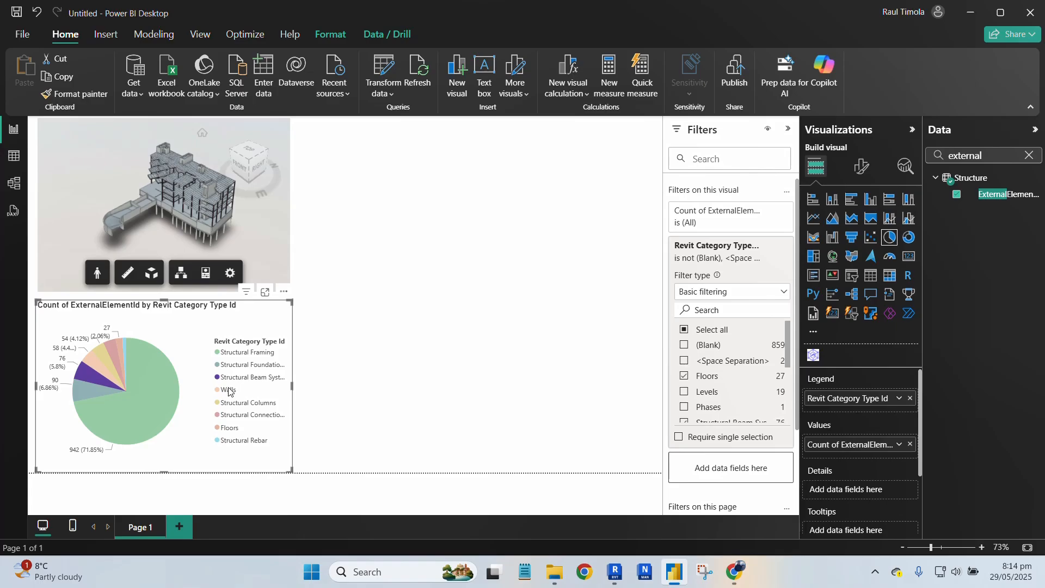
pyautogui.click(229, 390)
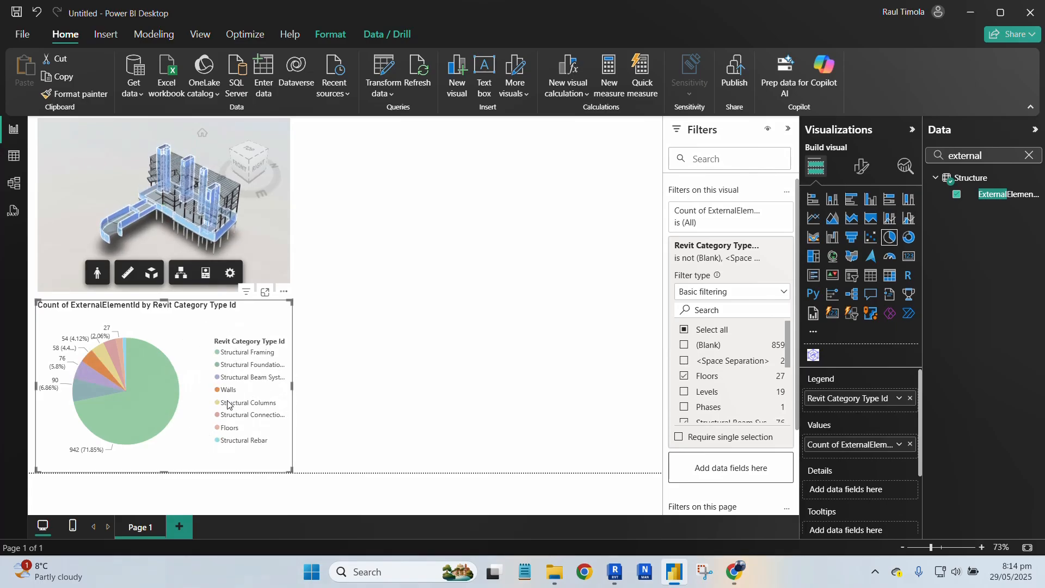
pyautogui.click(231, 404)
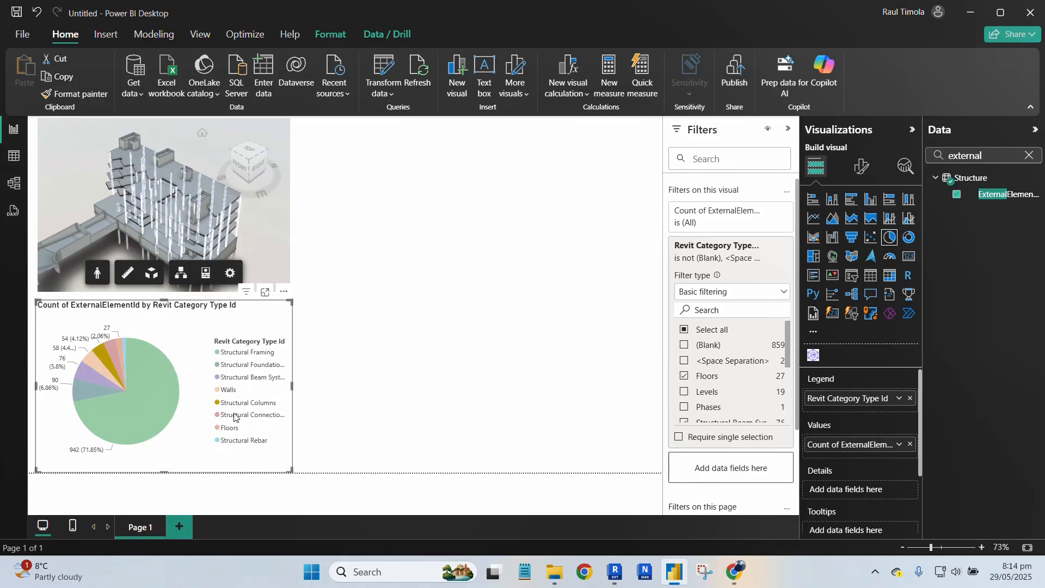
pyautogui.click(235, 417)
pyautogui.click(232, 430)
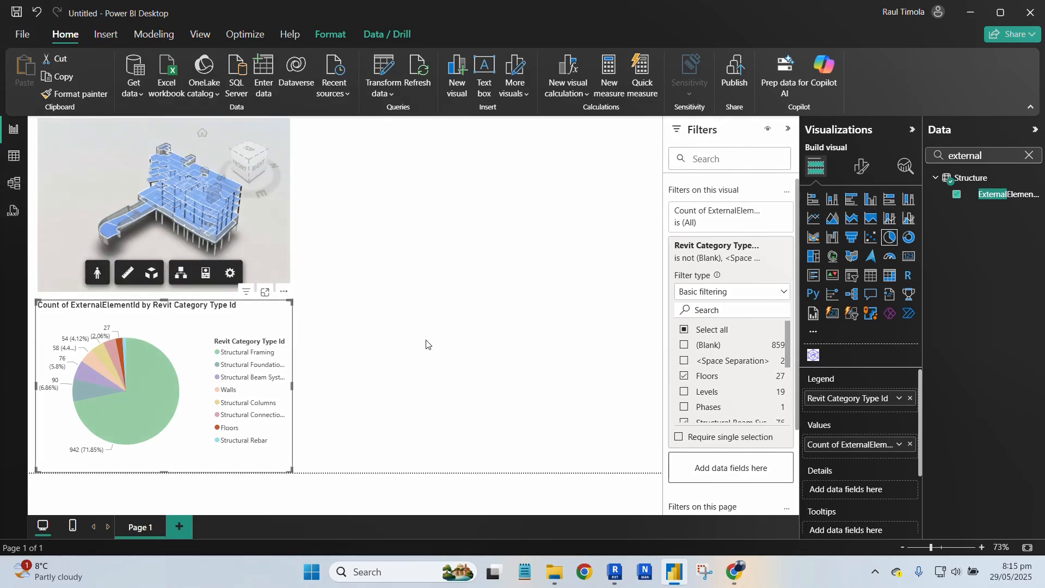
pyautogui.click(425, 322)
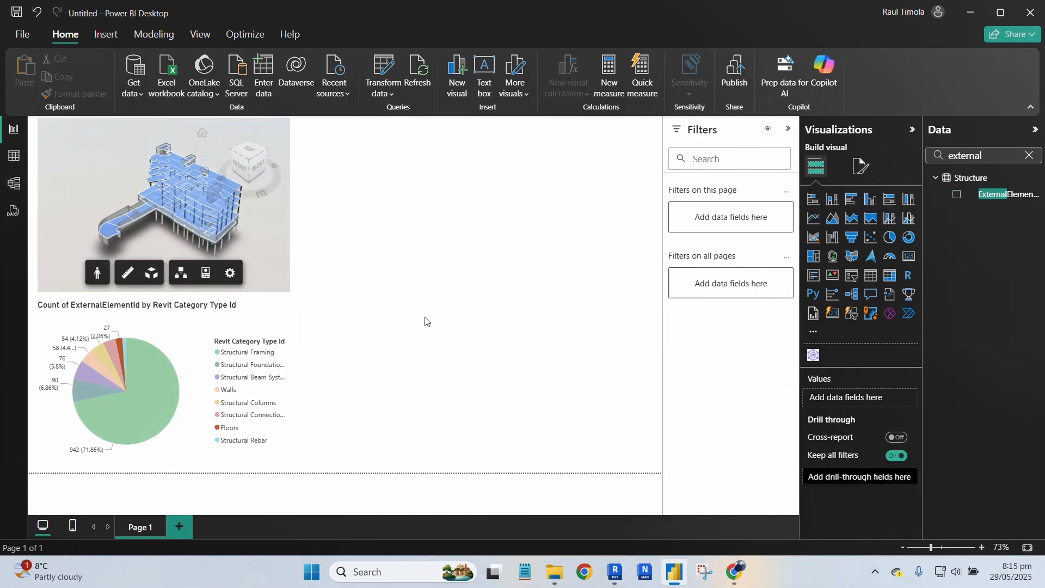
# - Add a slicer visual to the page and place it beside the model viewer
pyautogui.click(854, 277)
pyautogui.click(453, 292)
pyautogui.click(853, 276)
pyautogui.click(854, 277)
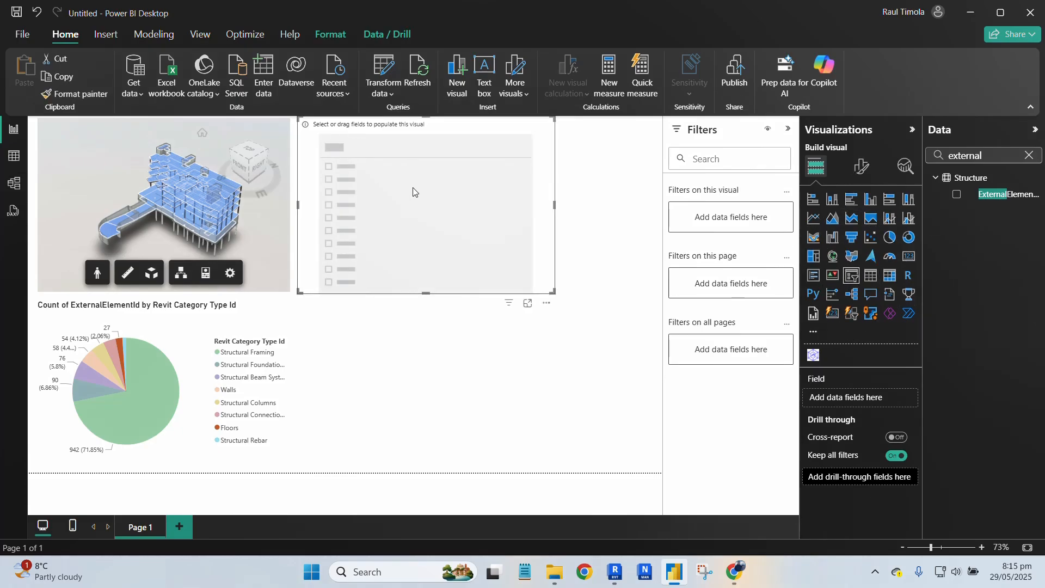
pyautogui.moveTo(413, 192); pyautogui.dragTo(448, 192)
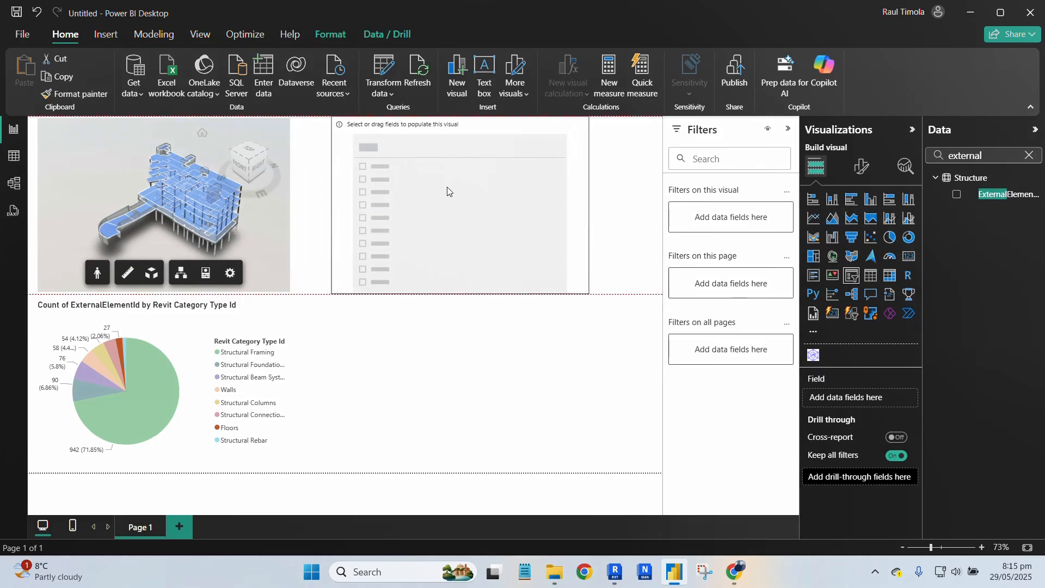
pyautogui.click(395, 136)
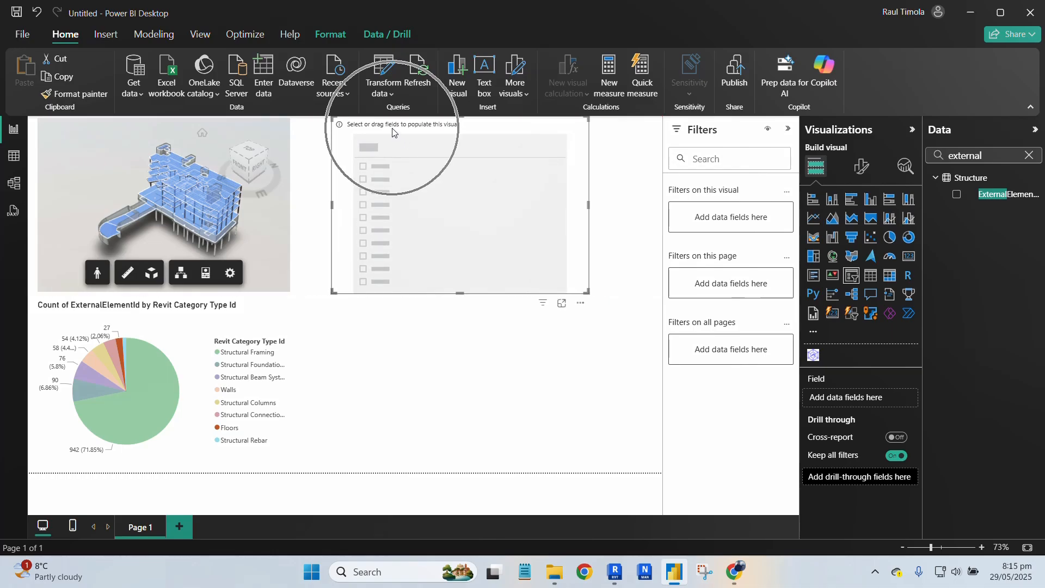
# - Find the Revit Category Type Id field, assign it to the slicer and try the <Space Separation> option
pyautogui.click(1029, 157)
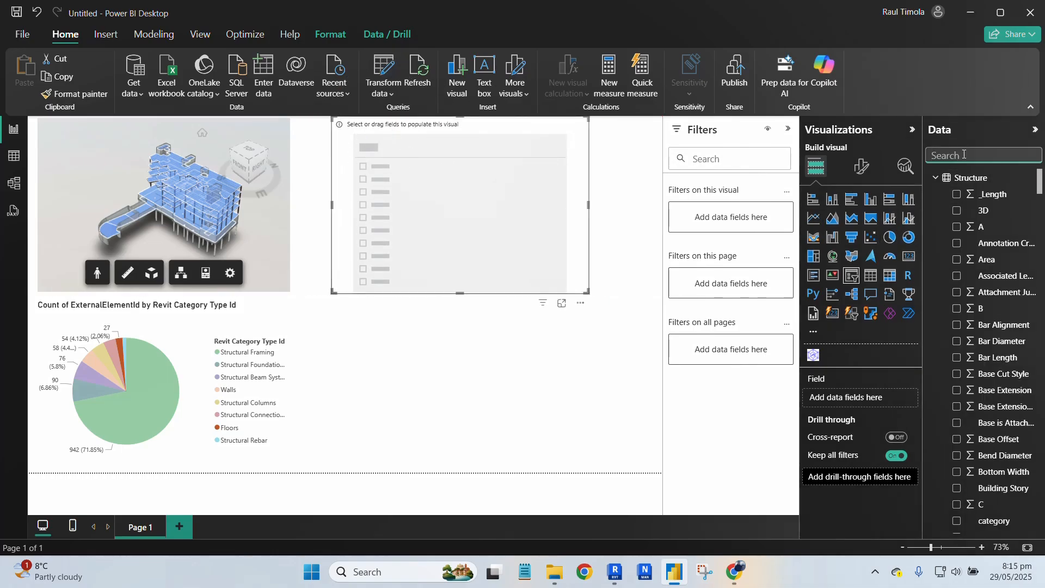
pyautogui.write('categ')
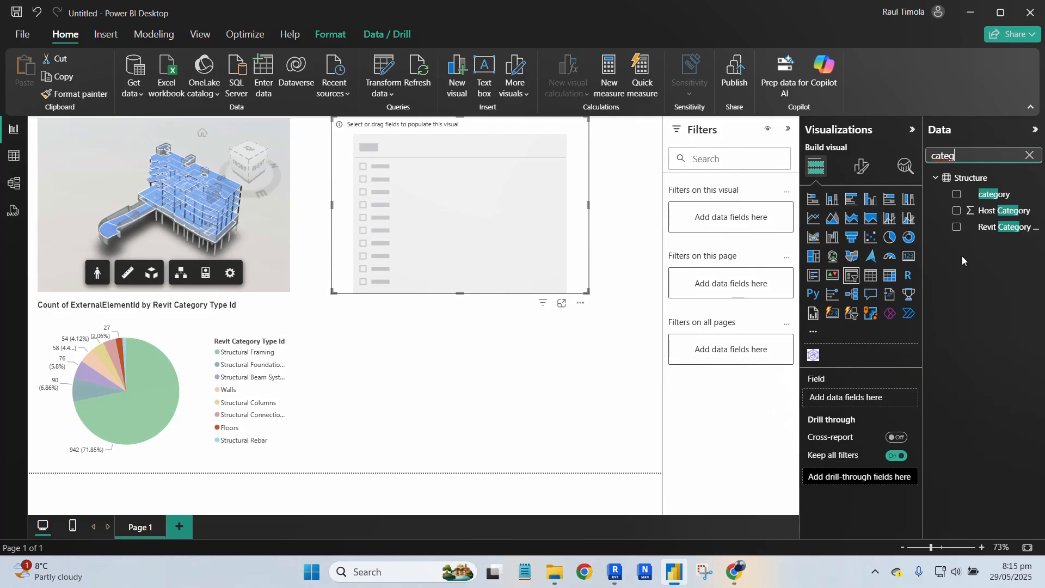
pyautogui.click(957, 228)
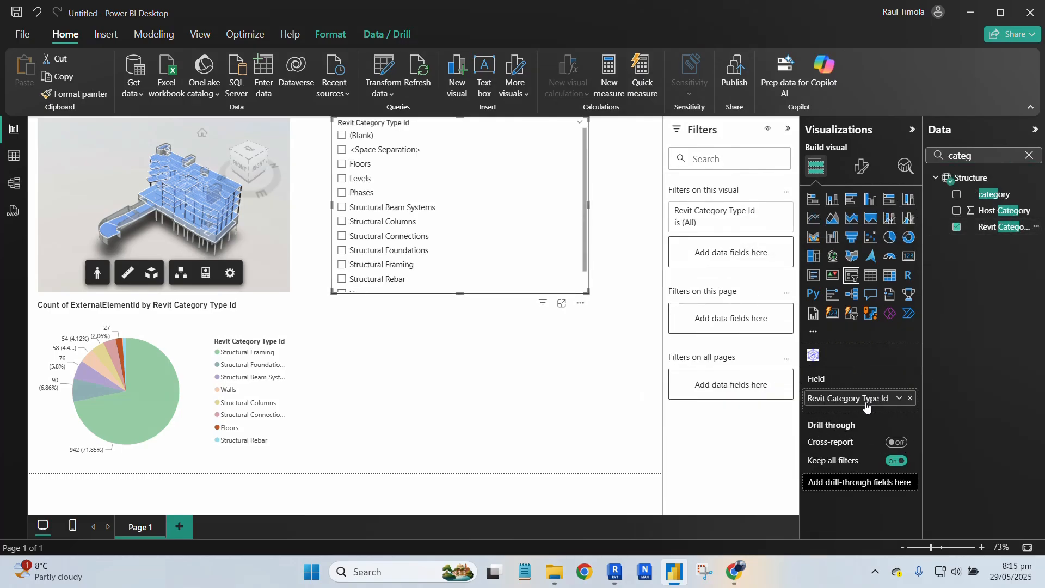
pyautogui.click(386, 164)
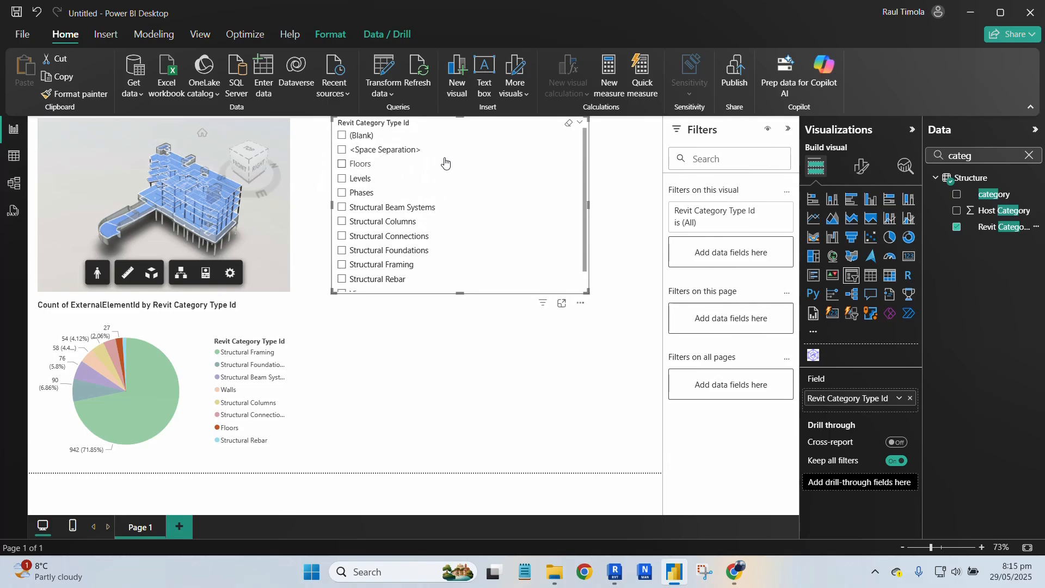
pyautogui.click(486, 156)
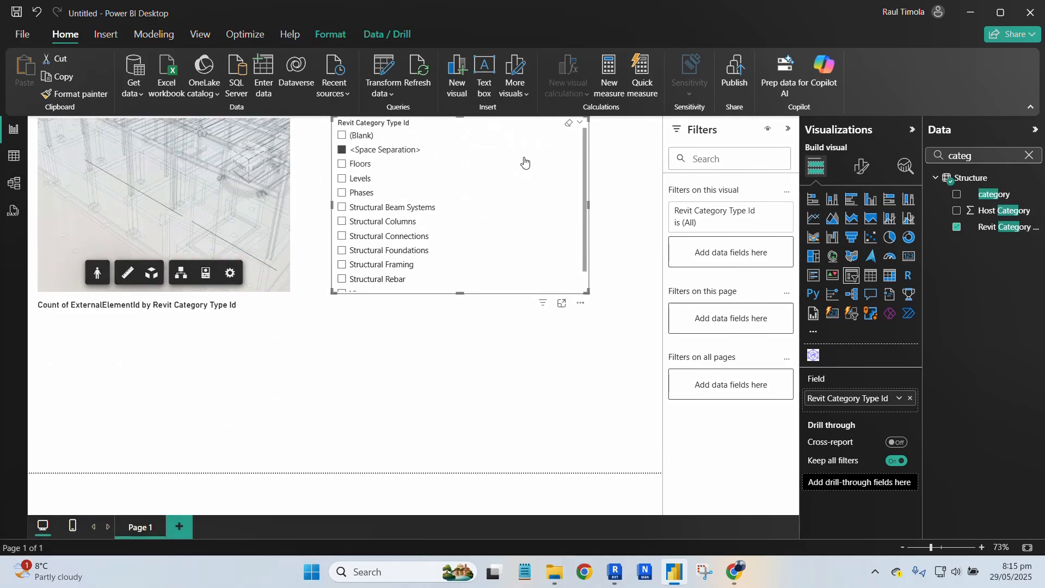
# - Exclude (Blank), <Space Separation>, Levels, Phases and Views with the slicer's visual filter, and clear its <Space Separation> selection
pyautogui.click(770, 214)
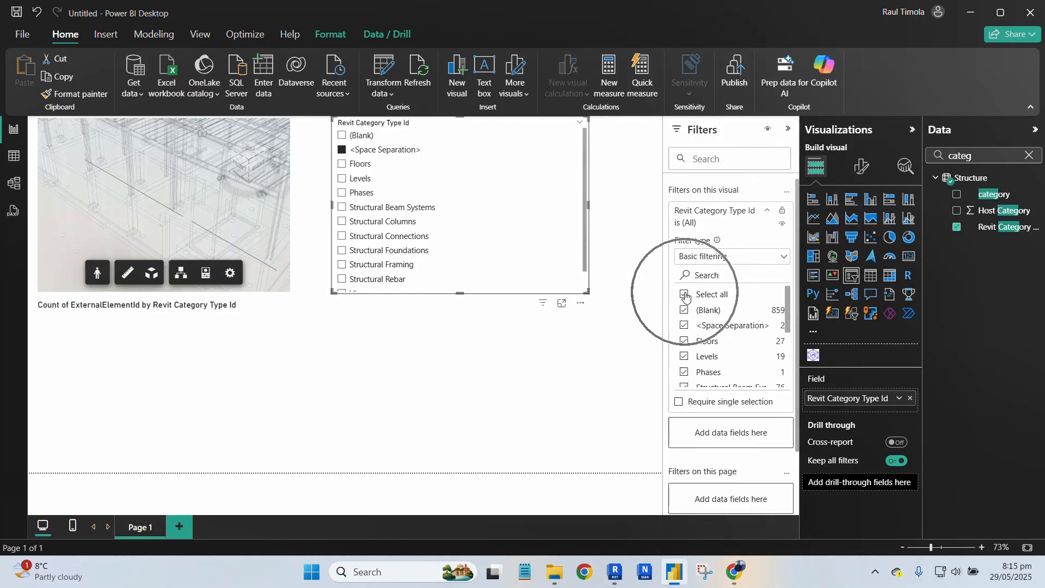
pyautogui.click(685, 314)
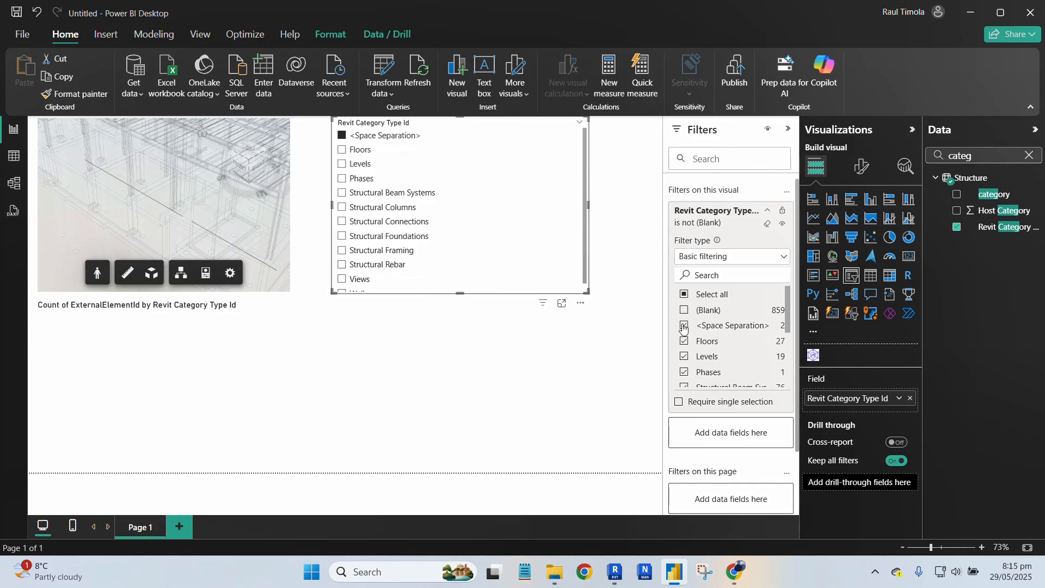
pyautogui.click(684, 325)
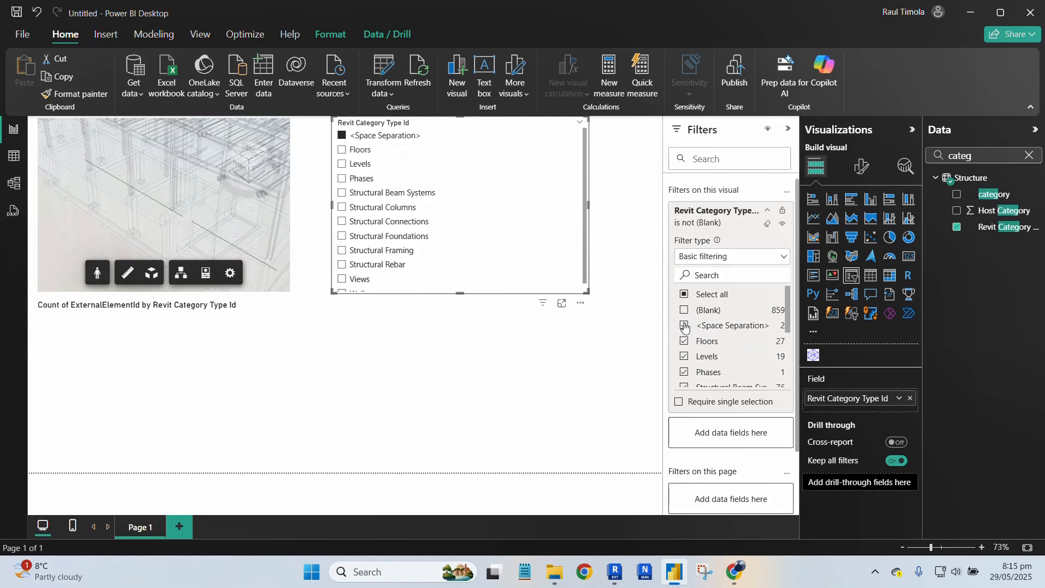
pyautogui.click(685, 360)
pyautogui.scroll(-2, 689, 316)
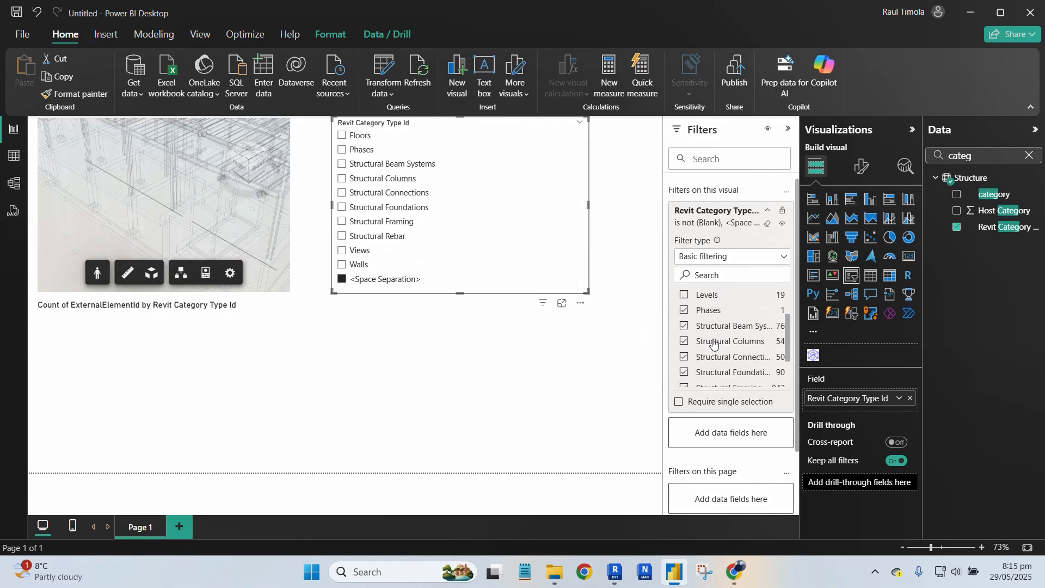
pyautogui.click(686, 306)
pyautogui.scroll(-4, 707, 335)
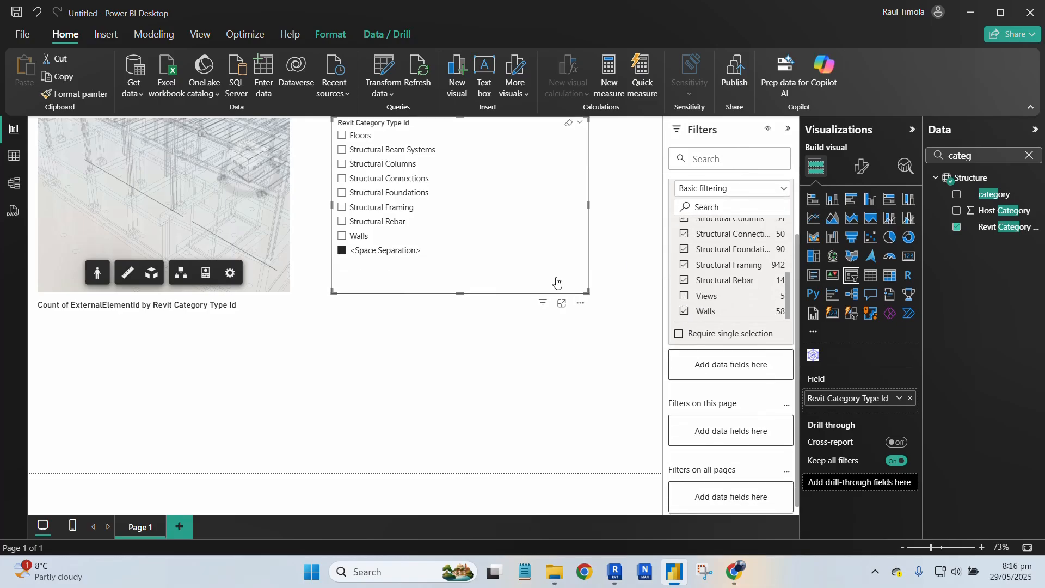
pyautogui.scroll(3, 716, 294)
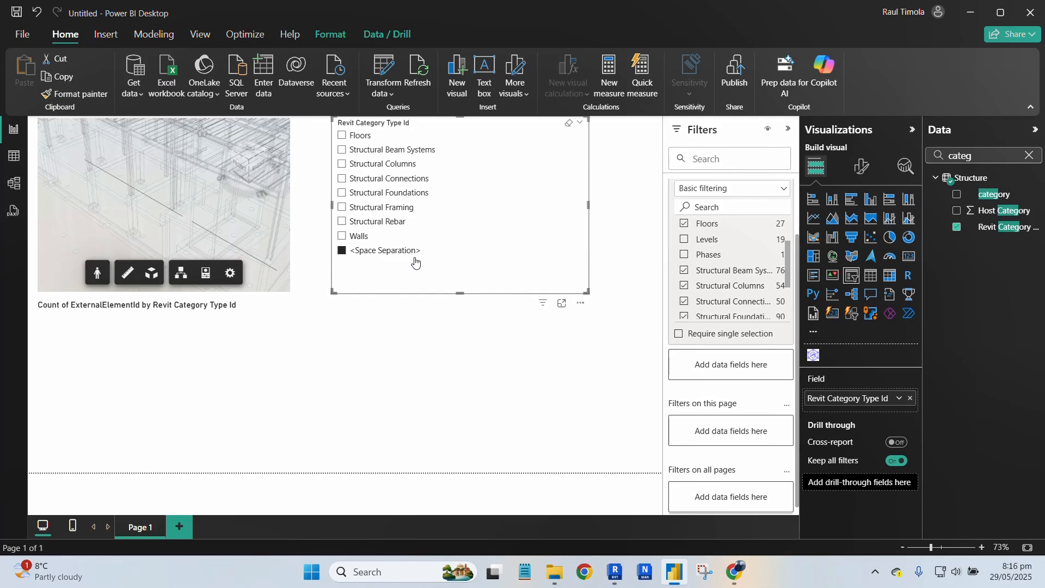
pyautogui.scroll(2, 733, 300)
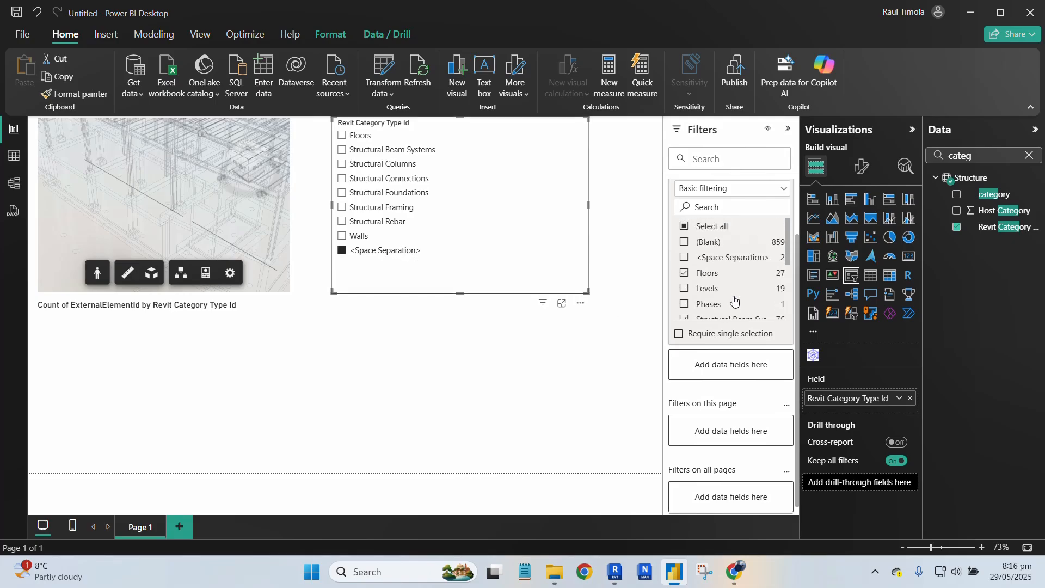
pyautogui.click(614, 320)
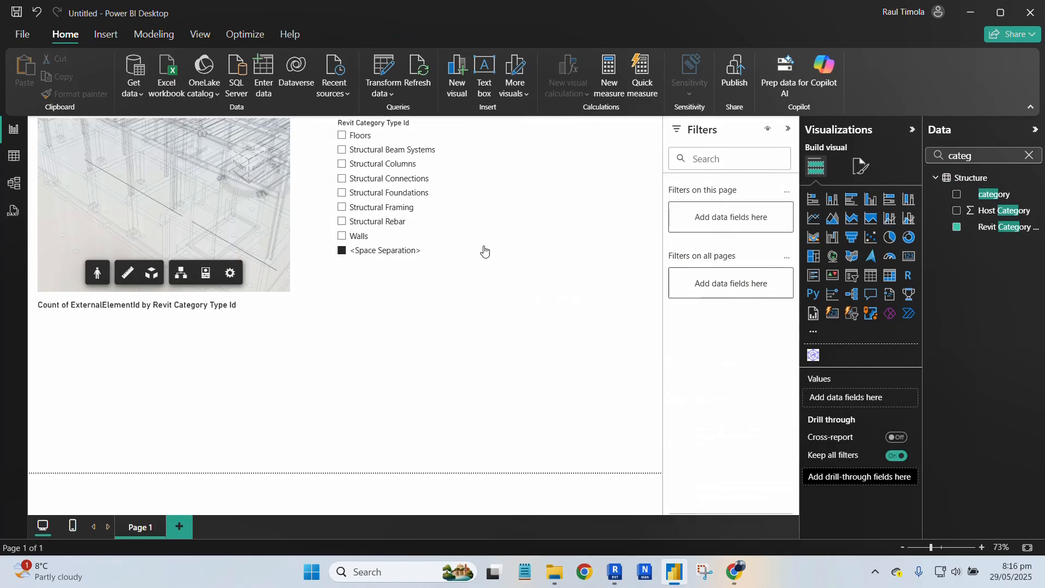
pyautogui.click(373, 251)
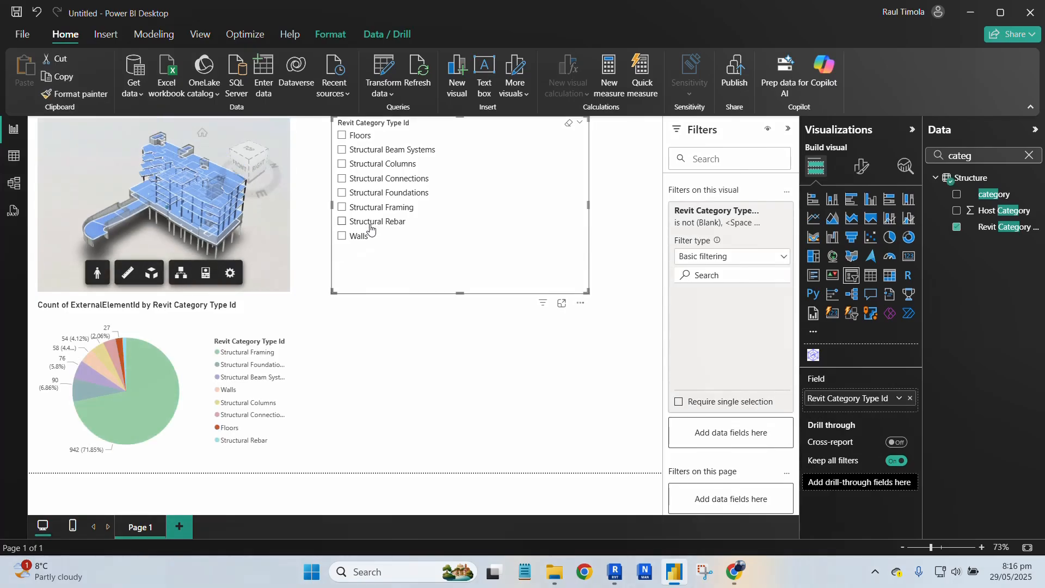
# - Check how the model viewer and pie chart respond to the slicer options Floors, Structural Beam Systems and Structural Columns
pyautogui.click(367, 137)
pyautogui.click(378, 150)
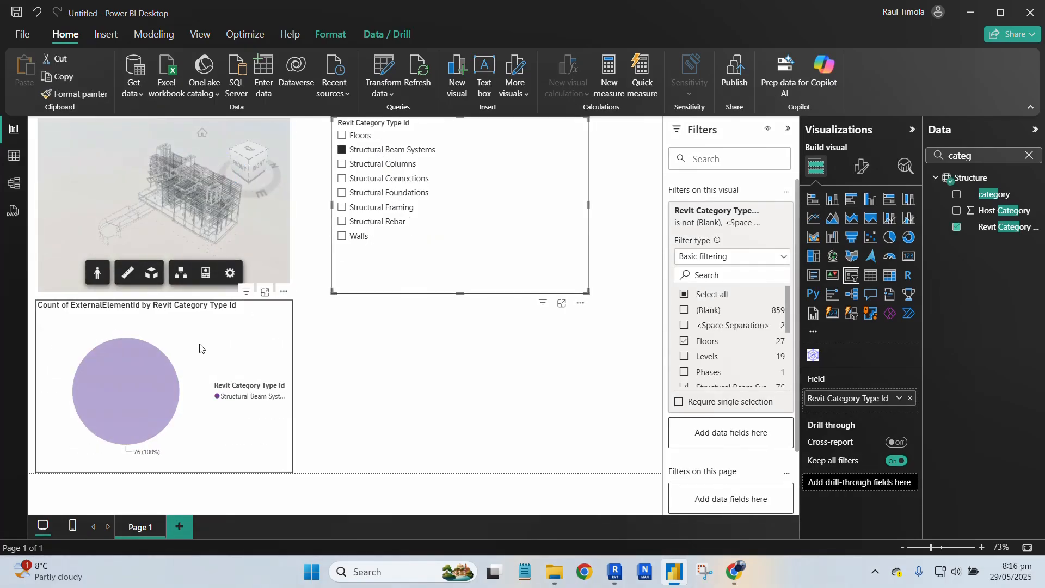
pyautogui.click(162, 411)
pyautogui.moveTo(162, 411)
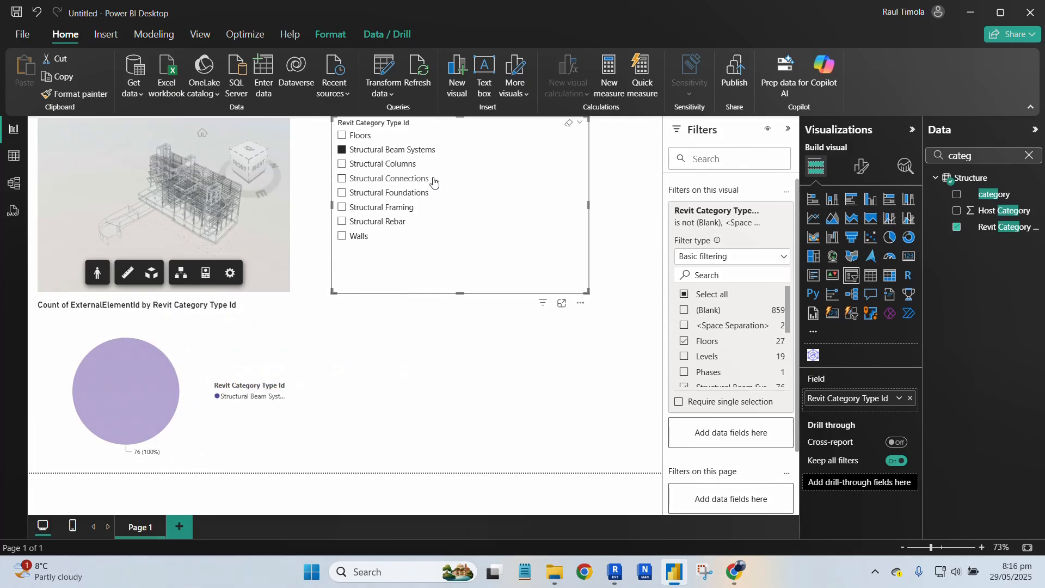
pyautogui.click(379, 165)
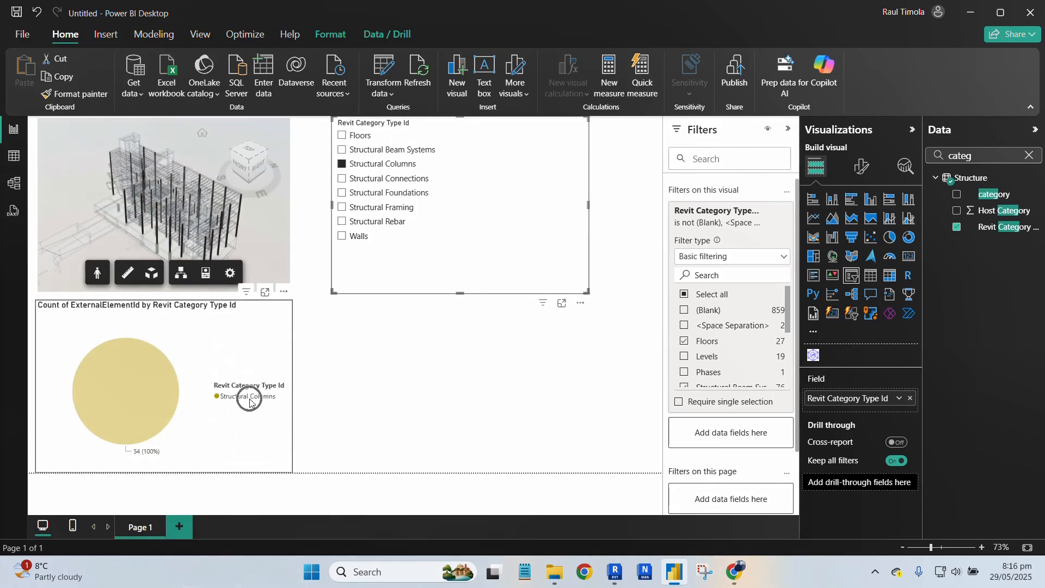
pyautogui.press('ctrl')
pyautogui.press('ctrl')
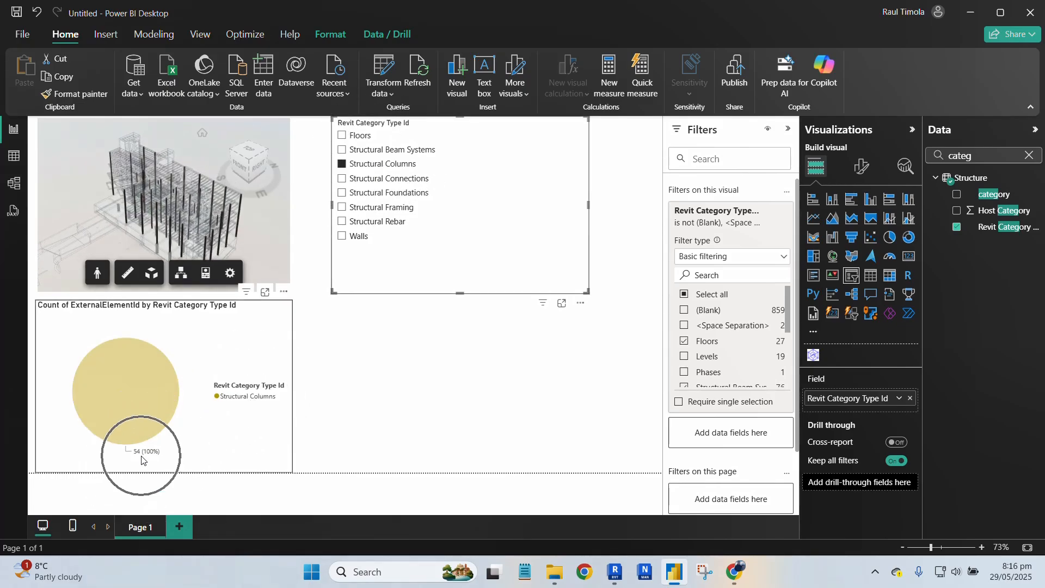
# - Check the slicer options Structural Connections, Structural Foundations and Structural Rebar against the model viewer and pie chart, and clear the slicer selection
pyautogui.click(375, 180)
pyautogui.press('ctrl')
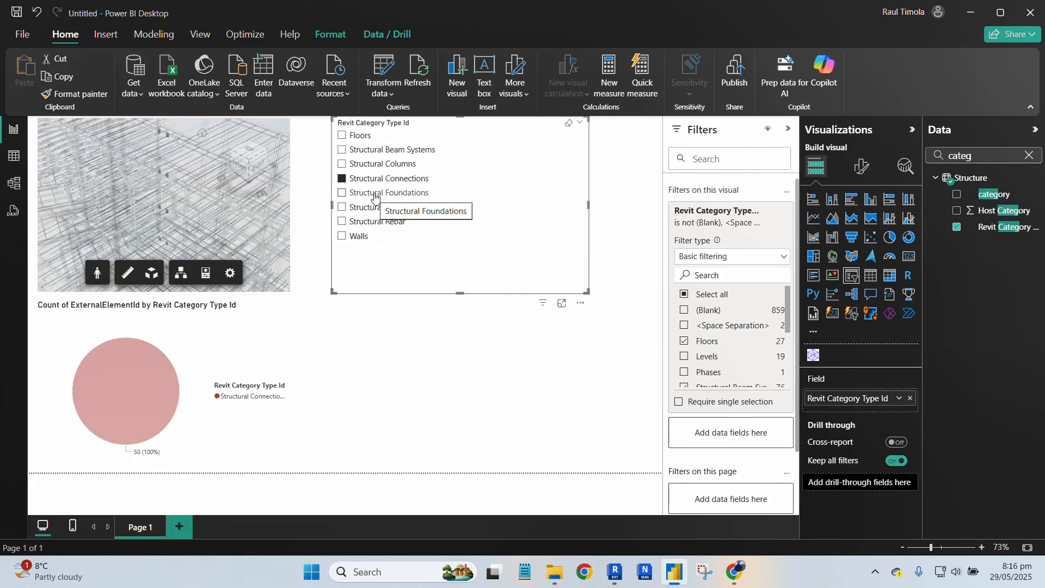
pyautogui.click(375, 207)
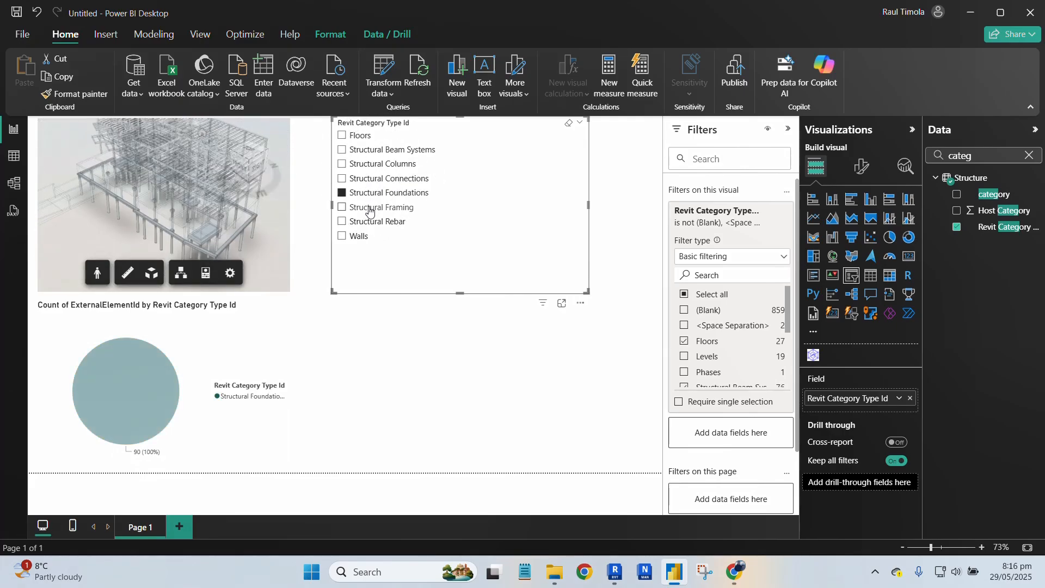
pyautogui.click(343, 224)
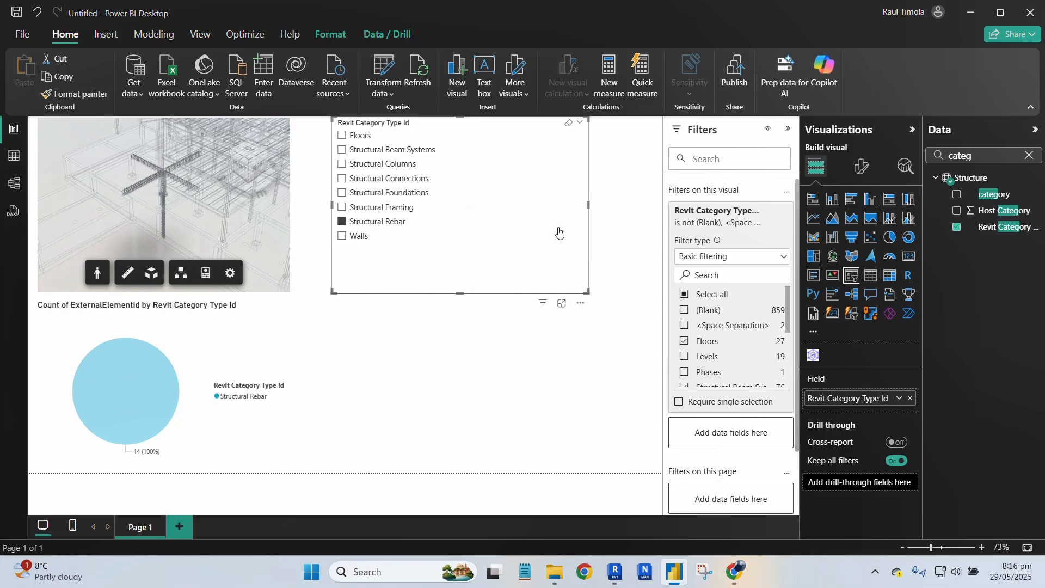
pyautogui.press('ctrl')
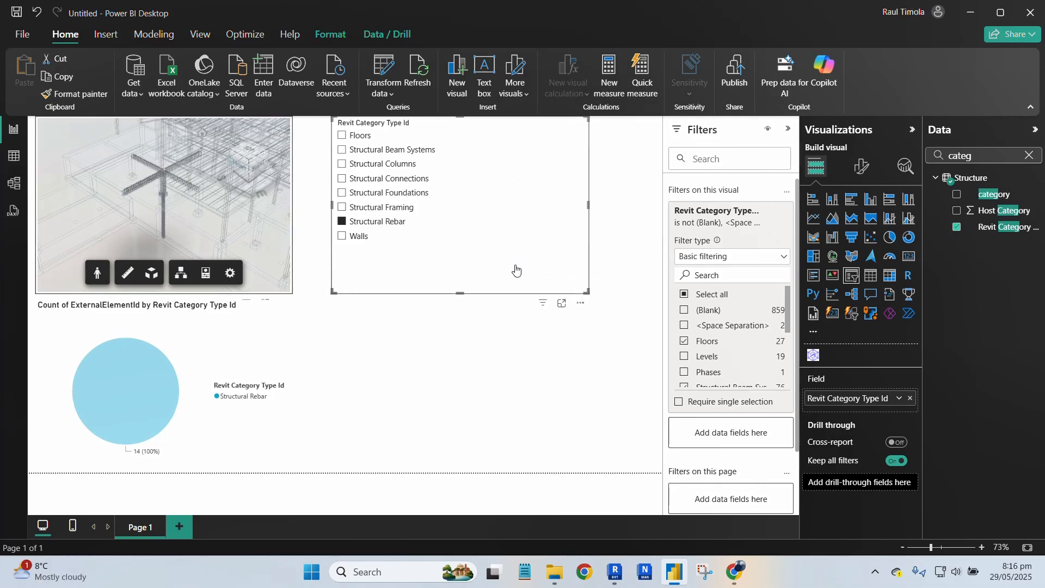
pyautogui.press('ctrl')
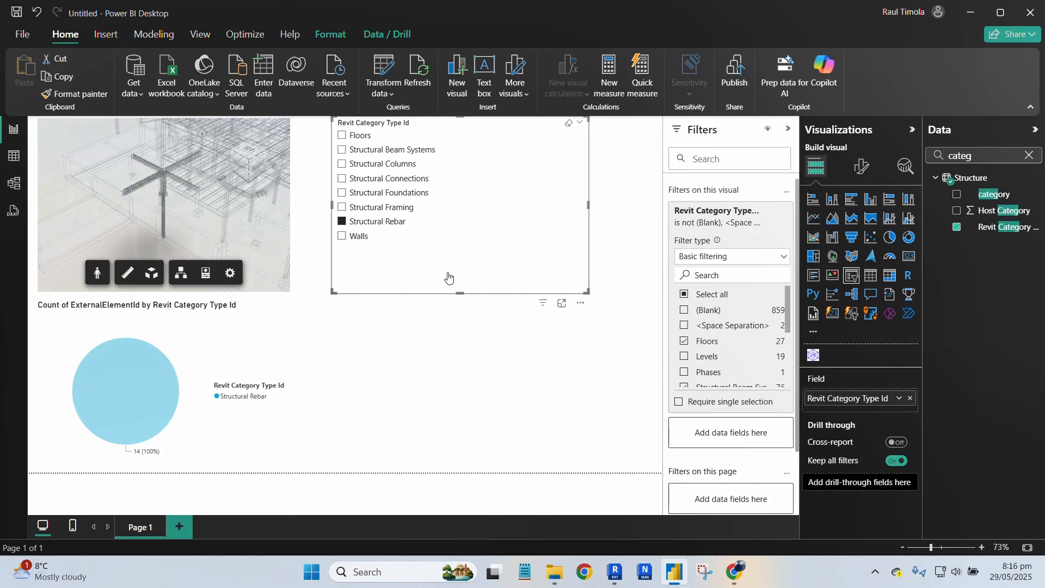
pyautogui.press('ctrl')
pyautogui.click(342, 222)
pyautogui.click(509, 379)
pyautogui.click(272, 260)
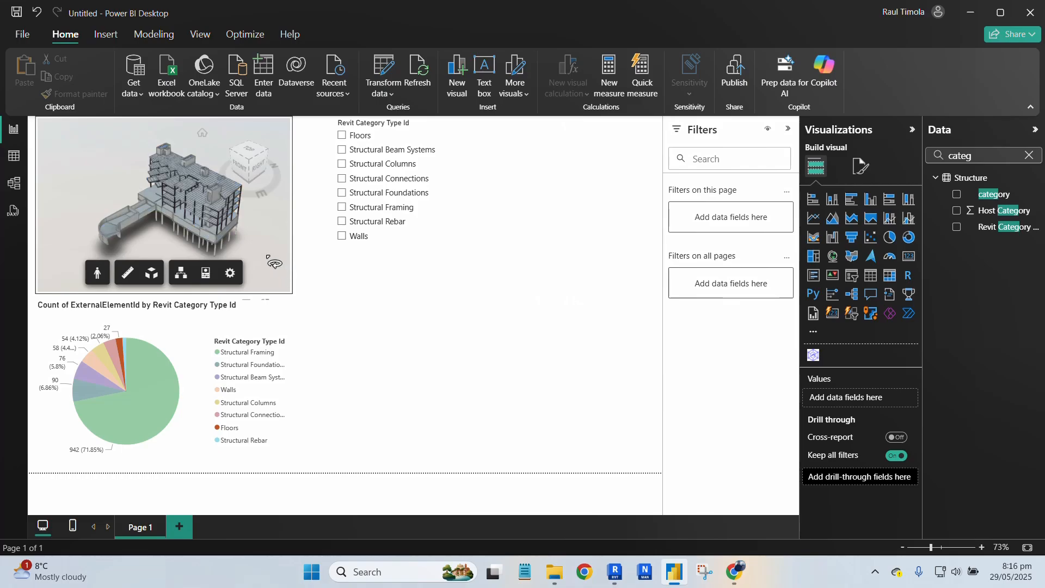
pyautogui.click(442, 370)
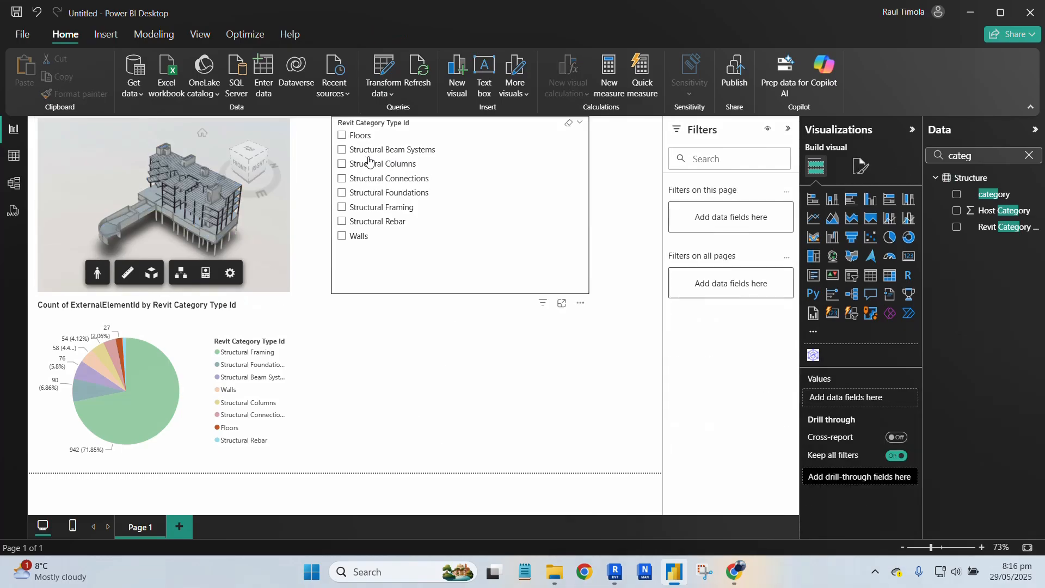
# - Select Structural Connections in the slicer, make the slicer narrower and shorter, and move it to the page's upper-right corner
pyautogui.click(450, 180)
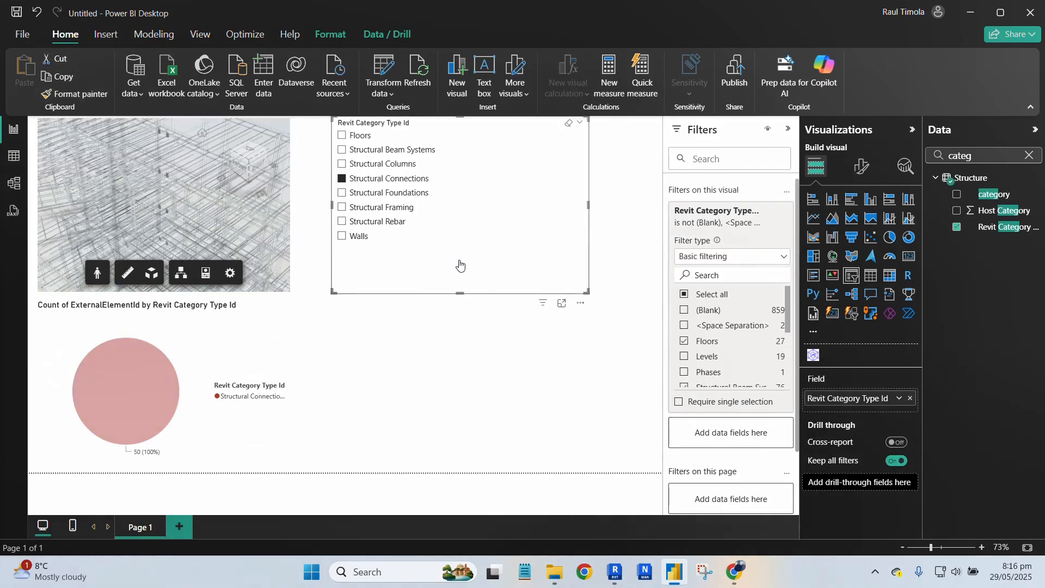
pyautogui.moveTo(332, 206); pyautogui.dragTo(488, 206)
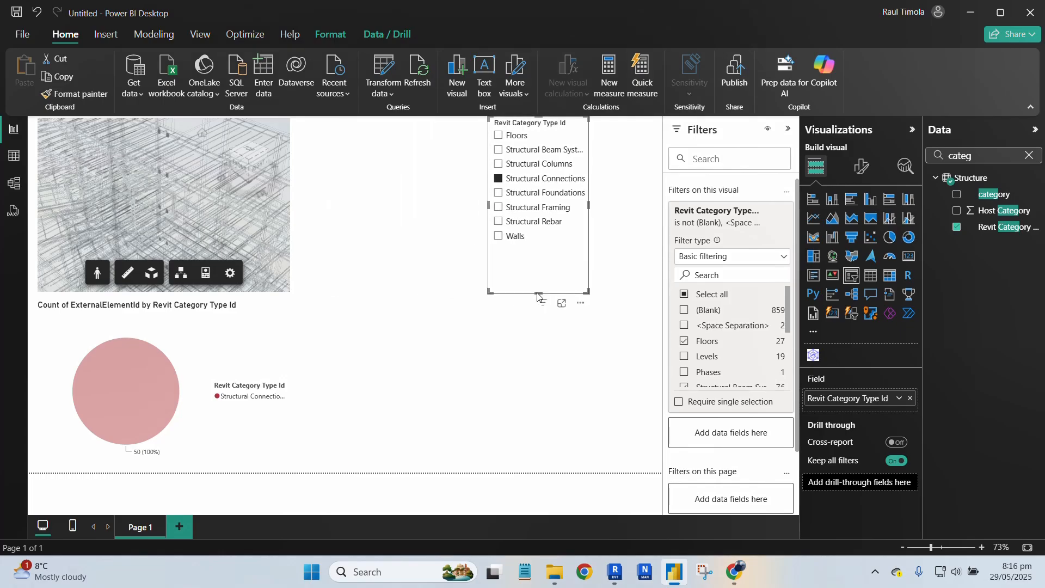
pyautogui.moveTo(540, 291); pyautogui.dragTo(641, 225)
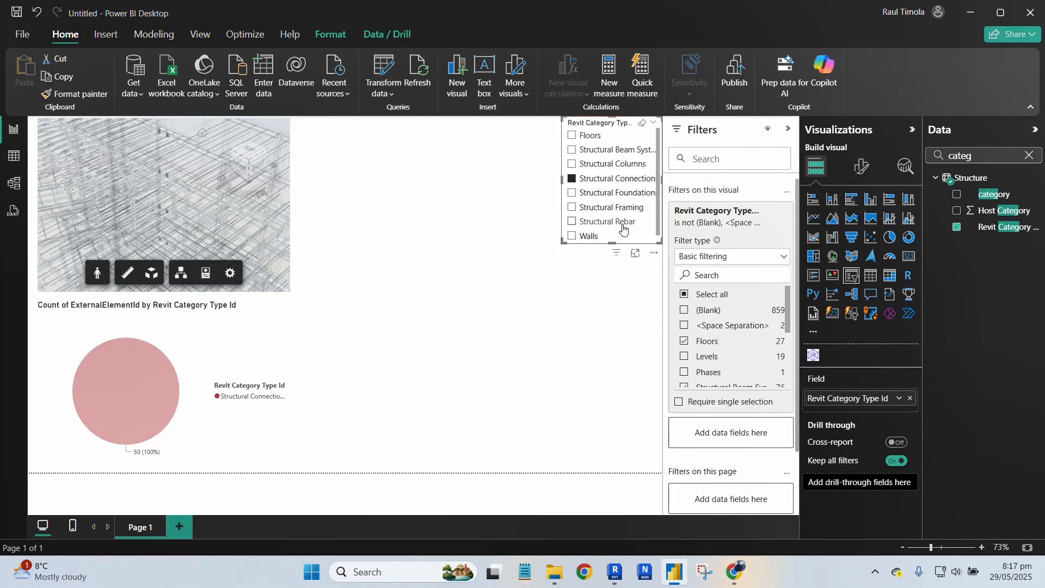
pyautogui.click(593, 360)
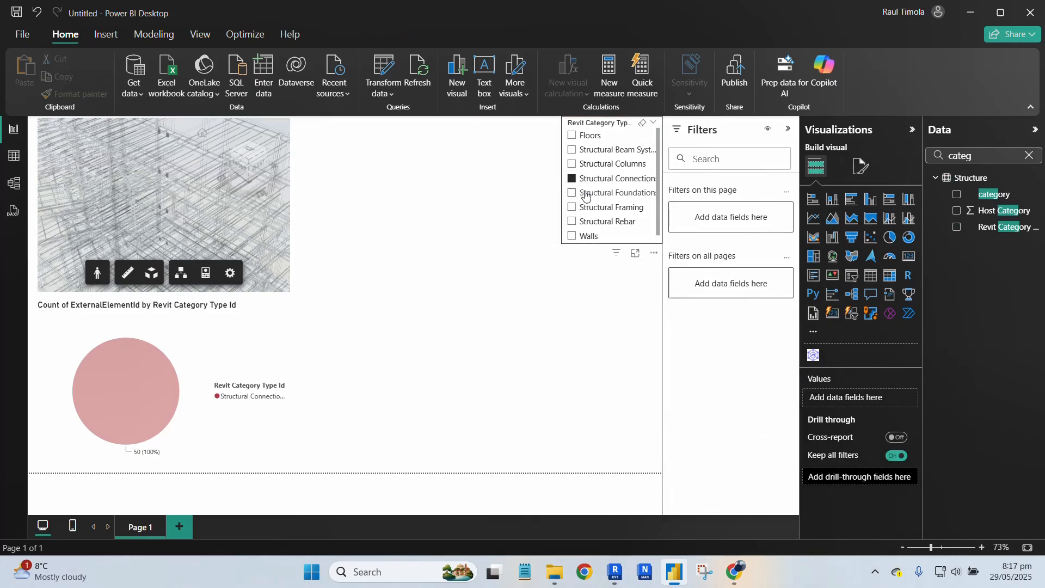
# - Check the resized slicer's filtering for Structural Foundations, Structural Connections, Structural Columns, Structural Beam Systems and Floors, ending on Floors
pyautogui.click(588, 193)
pyautogui.click(590, 206)
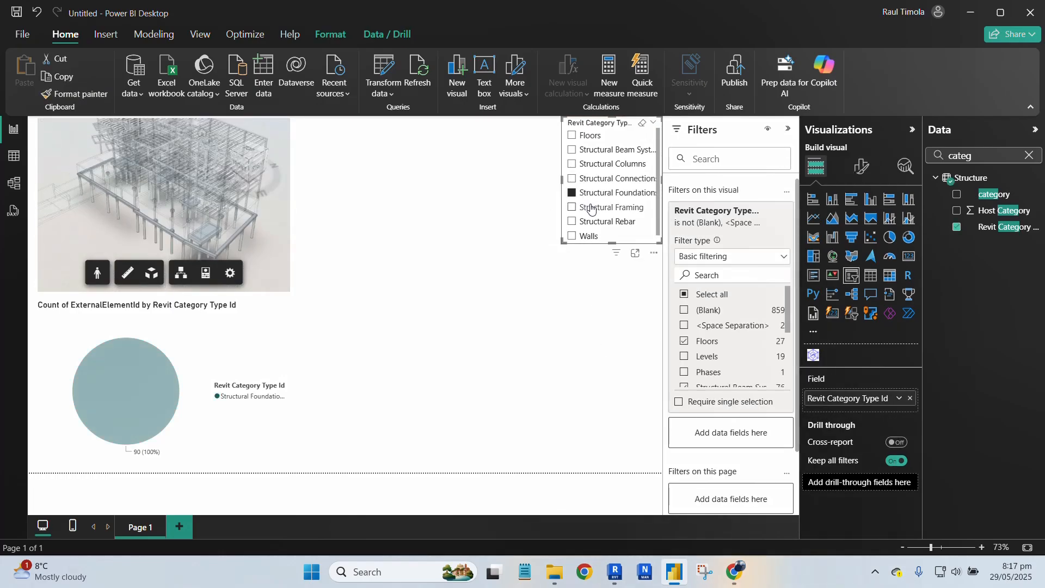
pyautogui.click(591, 179)
pyautogui.click(598, 163)
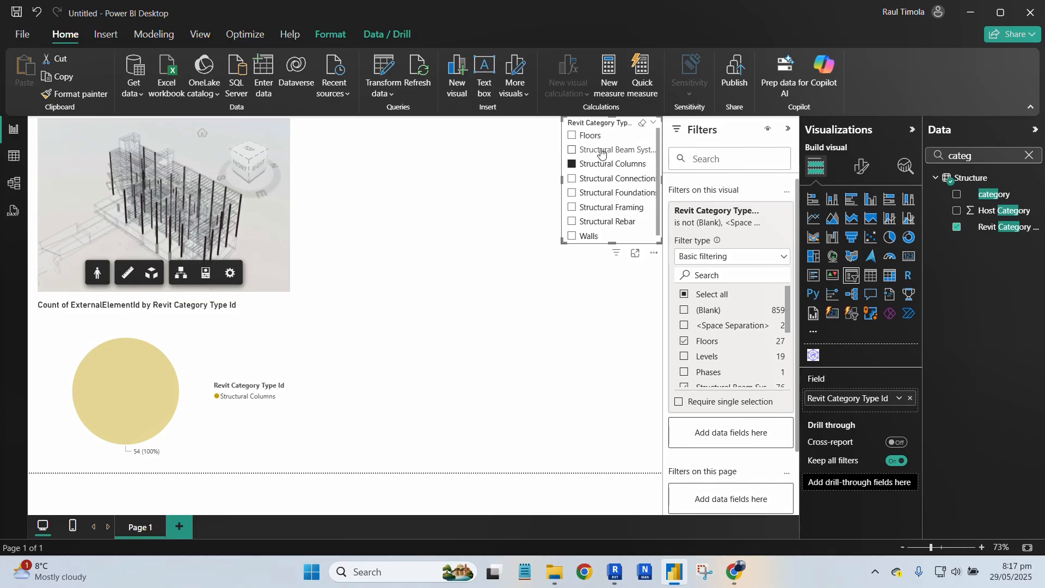
pyautogui.click(595, 149)
pyautogui.click(584, 139)
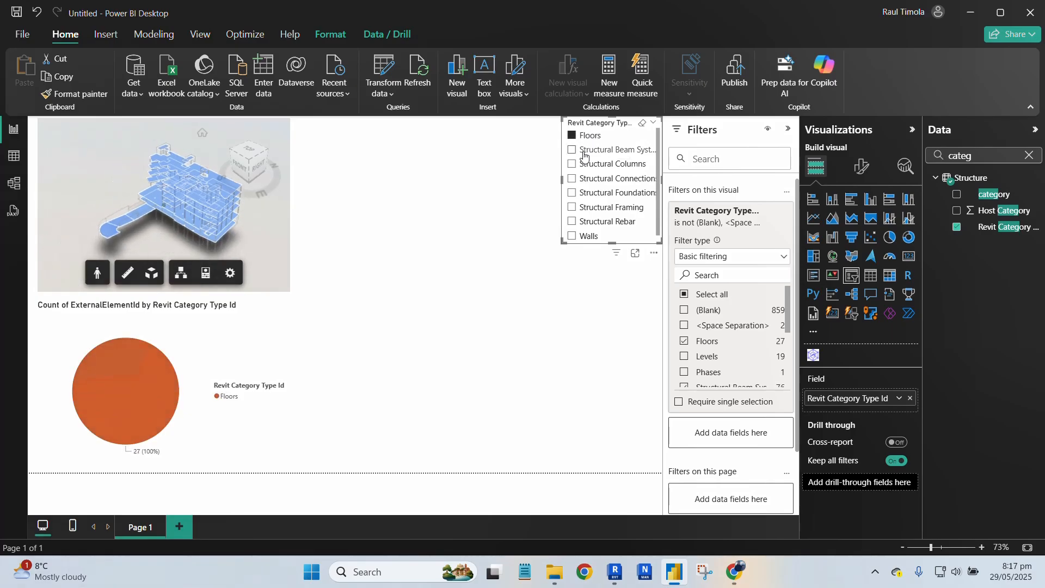
# - Clear the Floors selection in the slicer and leave no visual selected on the page
pyautogui.click(578, 140)
pyautogui.click(537, 403)
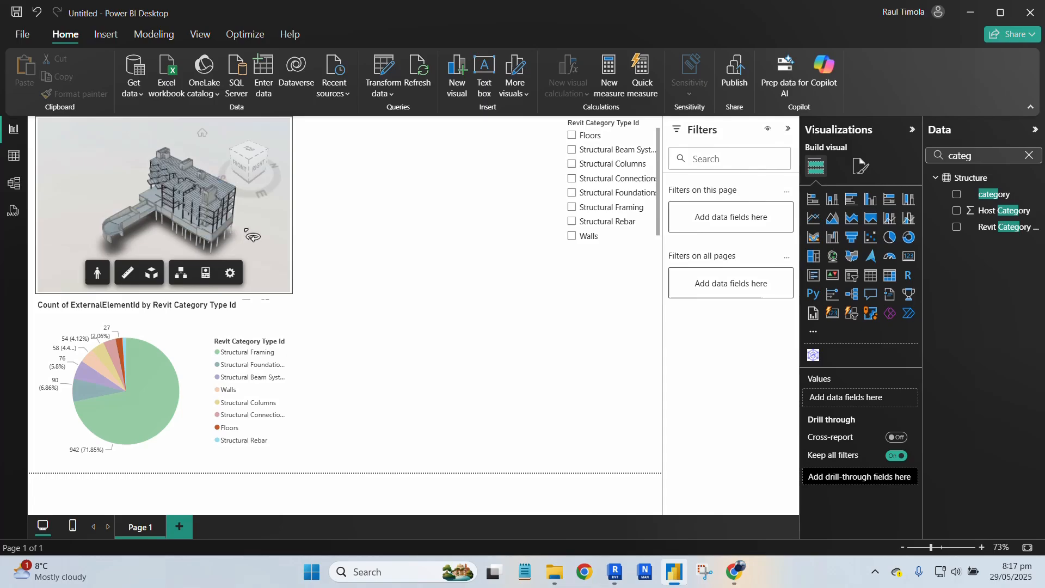
pyautogui.click(240, 206)
pyautogui.click(488, 333)
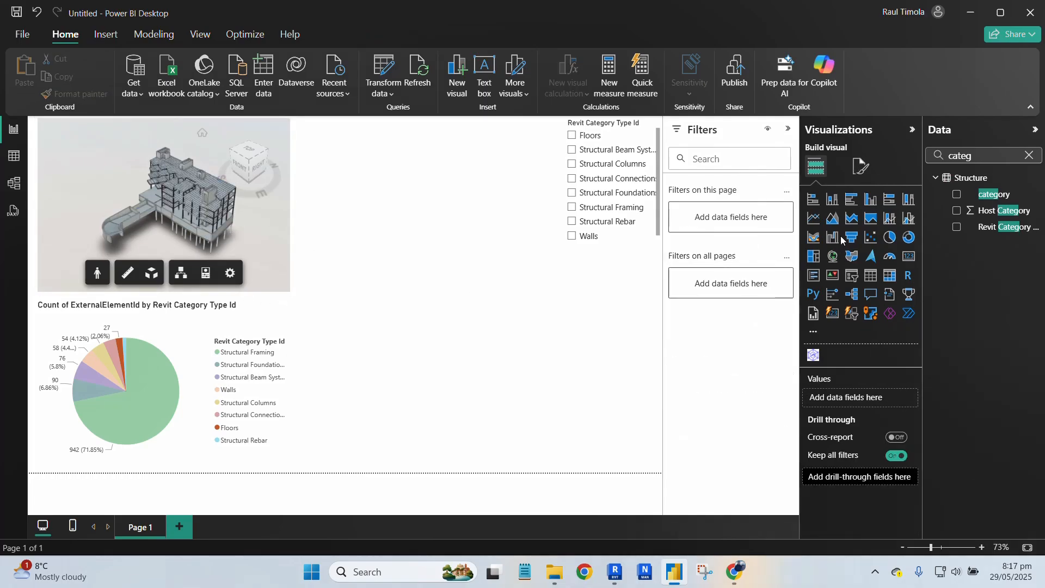
# - Insert a table visual and place it between the model viewer and the slicer
pyautogui.click(871, 276)
pyautogui.click(872, 278)
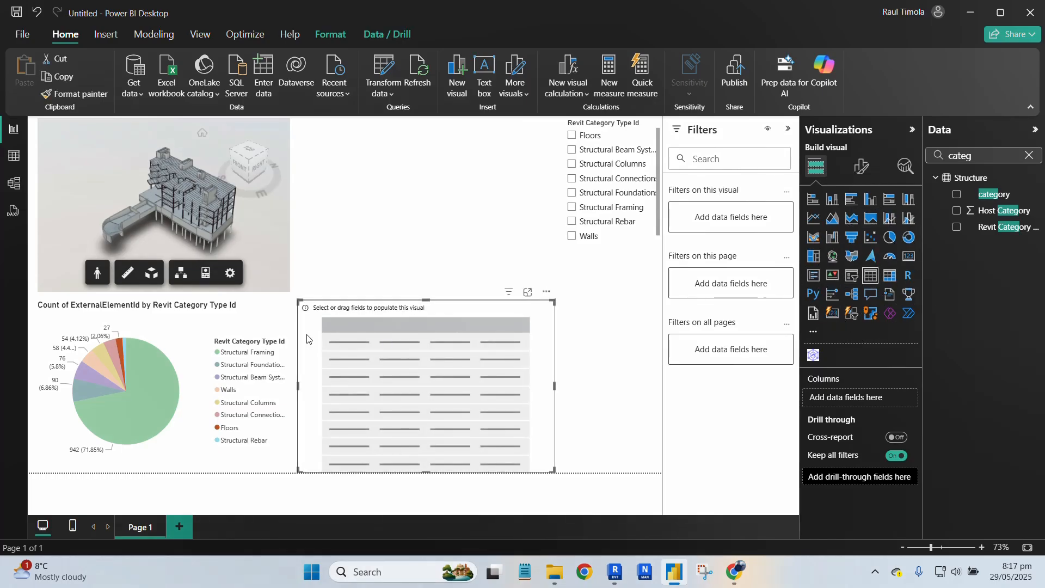
pyautogui.moveTo(397, 366); pyautogui.dragTo(409, 194)
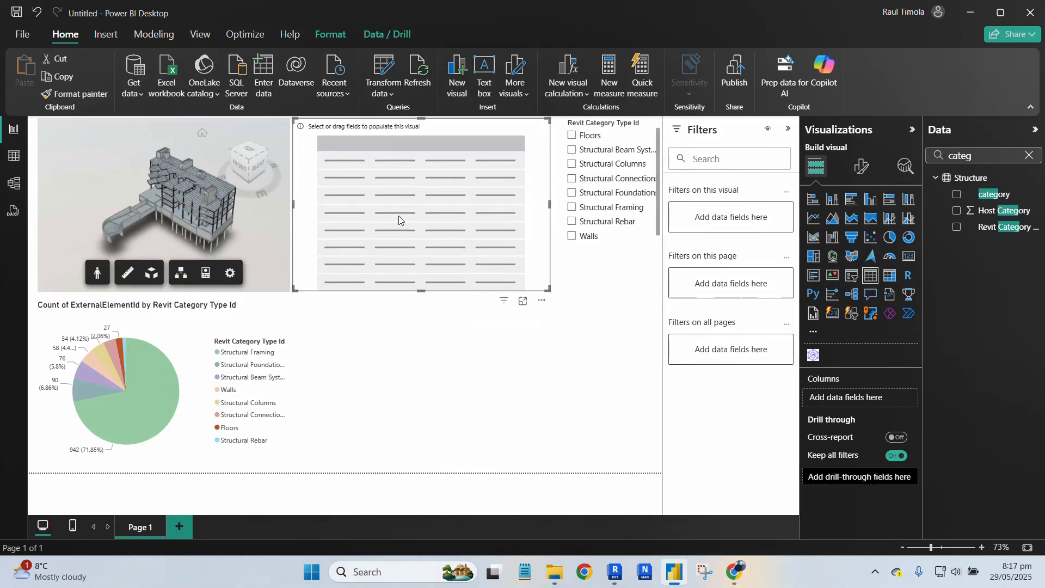
pyautogui.click(487, 383)
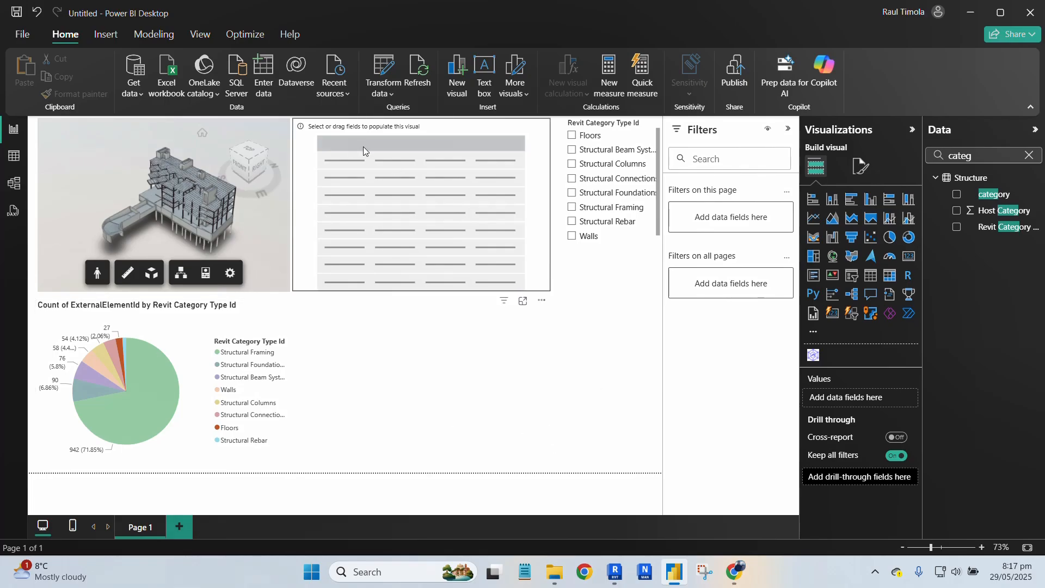
# - Add the Revit Category Type Id field as a column of the new table
pyautogui.click(447, 153)
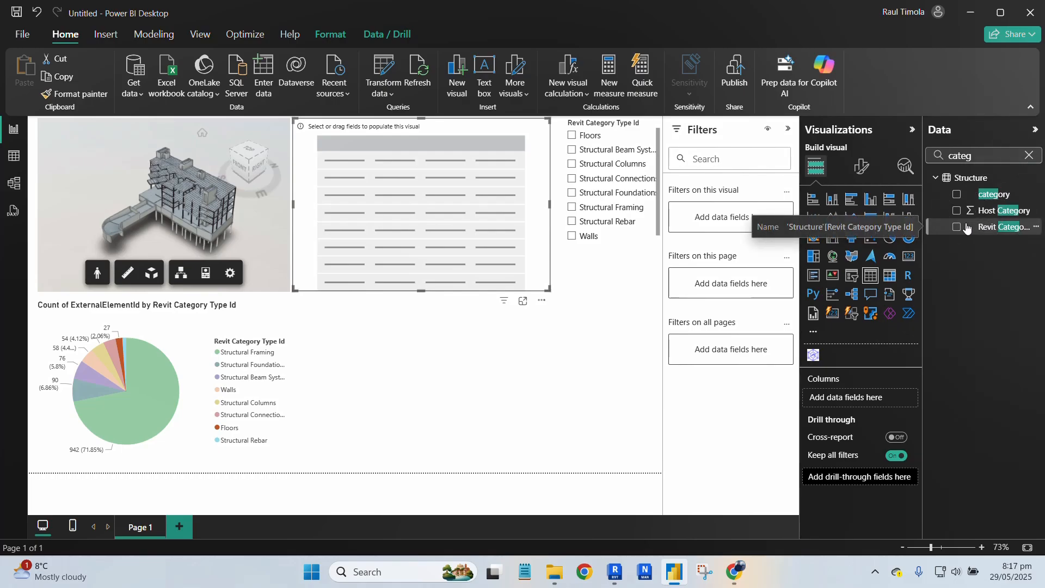
pyautogui.moveTo(958, 233); pyautogui.dragTo(842, 380)
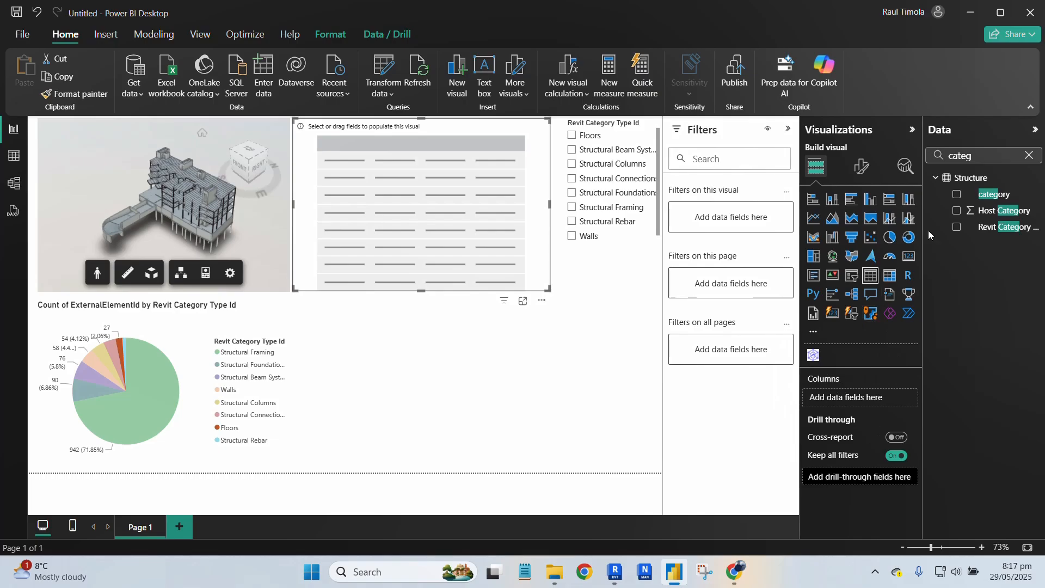
pyautogui.click(957, 227)
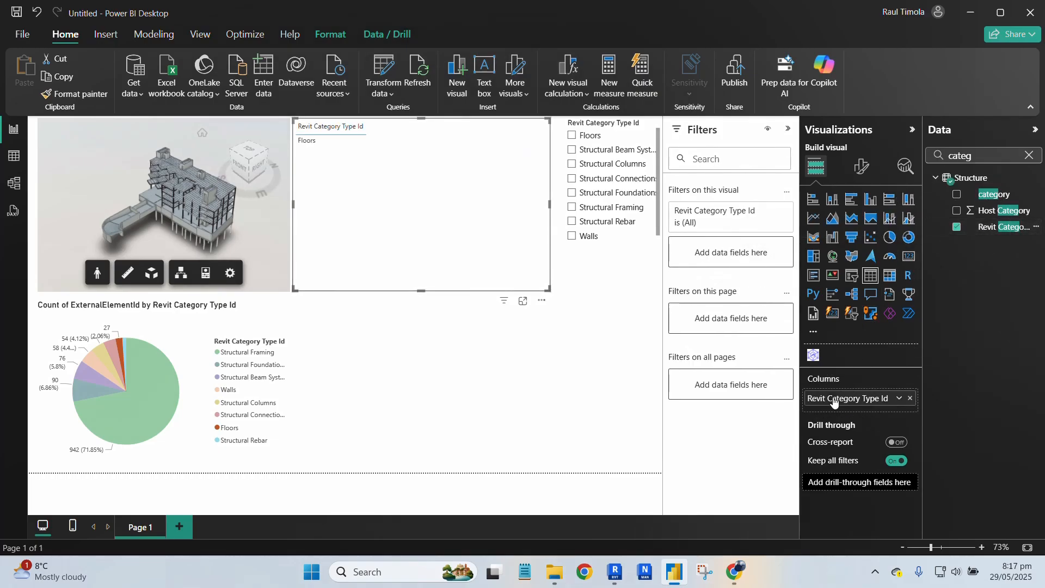
pyautogui.click(834, 401)
# - Filter the table's Revit Category Type Id to Structural Columns only
pyautogui.click(768, 212)
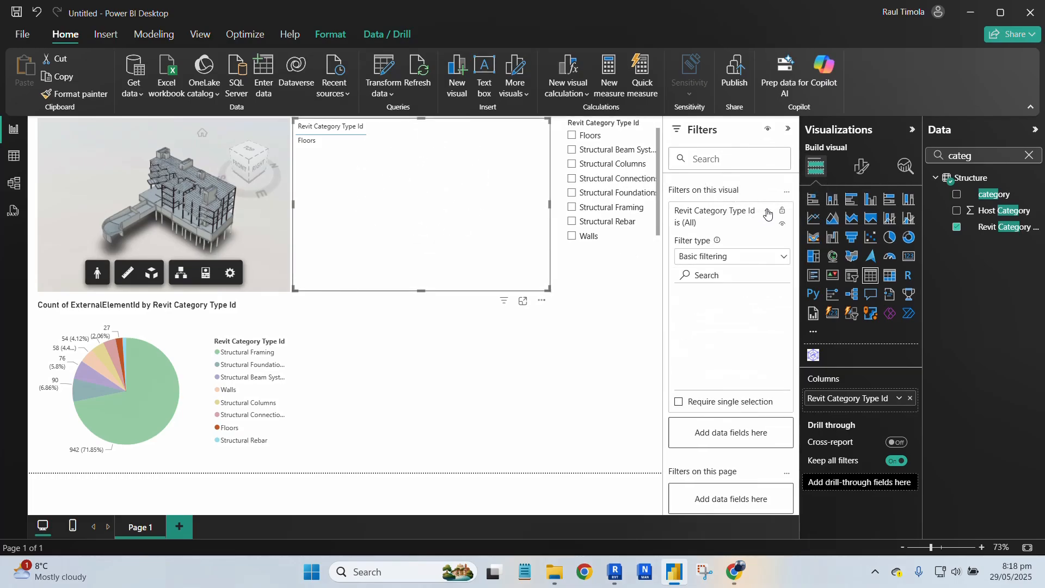
pyautogui.scroll(-3, 725, 327)
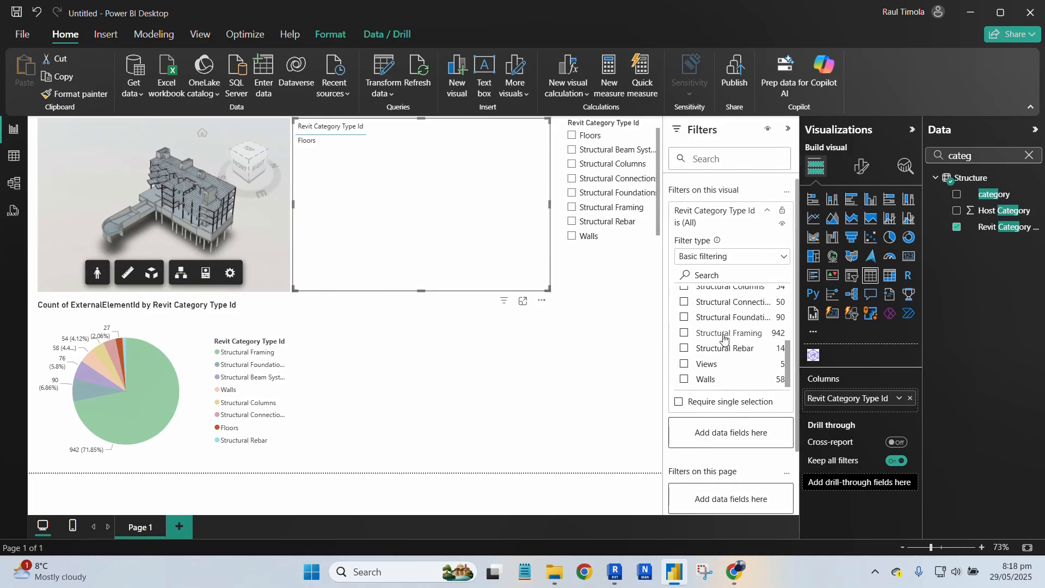
pyautogui.scroll(5, 724, 329)
pyautogui.scroll(-2, 724, 333)
pyautogui.scroll(-3, 724, 335)
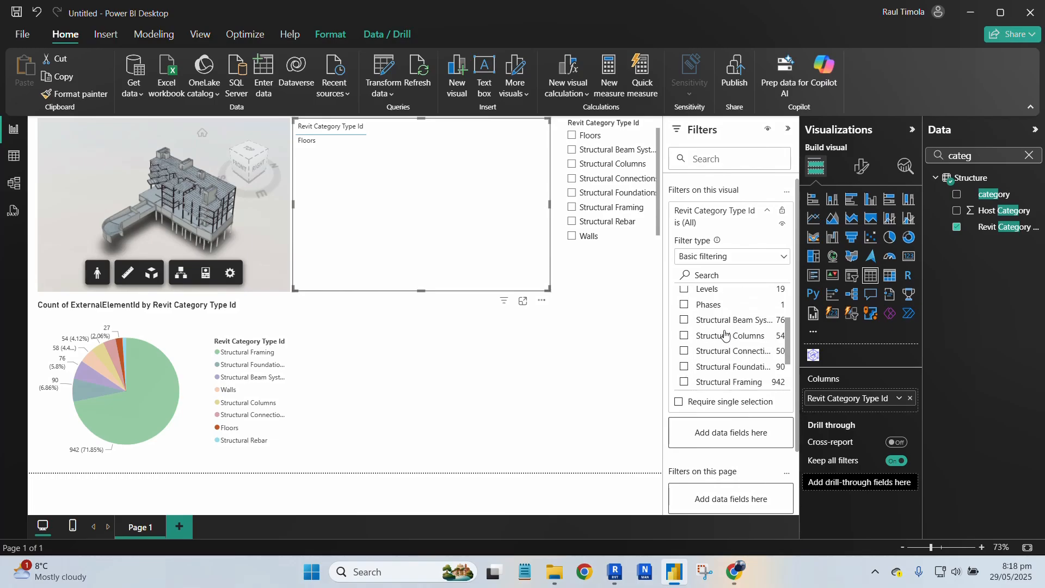
pyautogui.scroll(3, 716, 343)
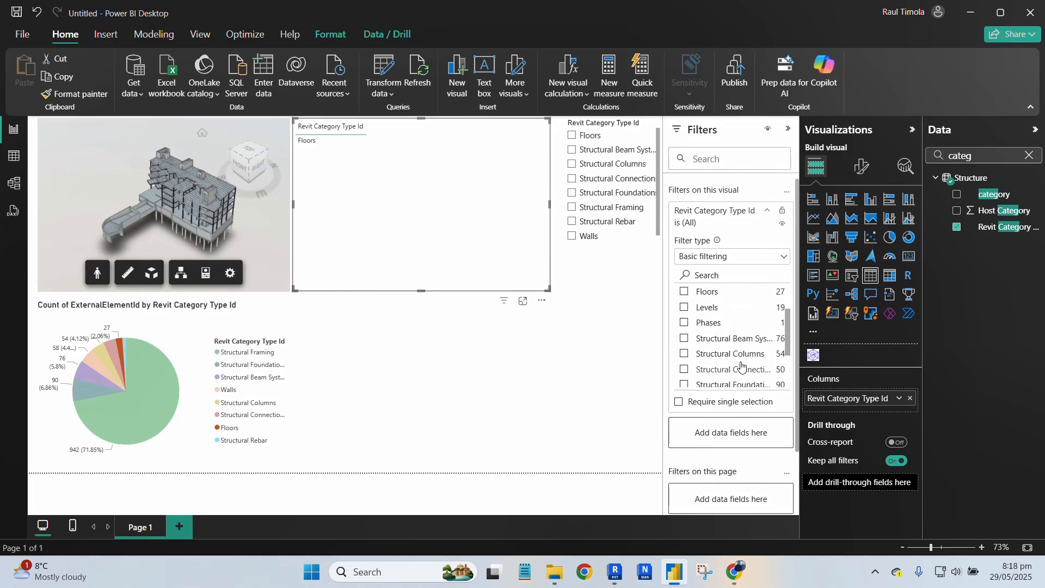
pyautogui.click(686, 355)
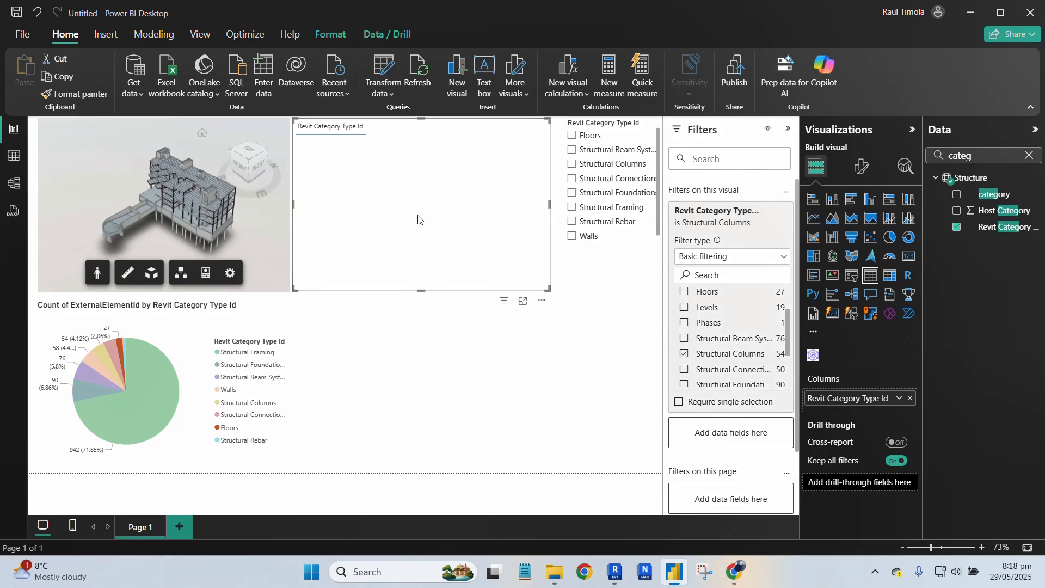
pyautogui.click(501, 325)
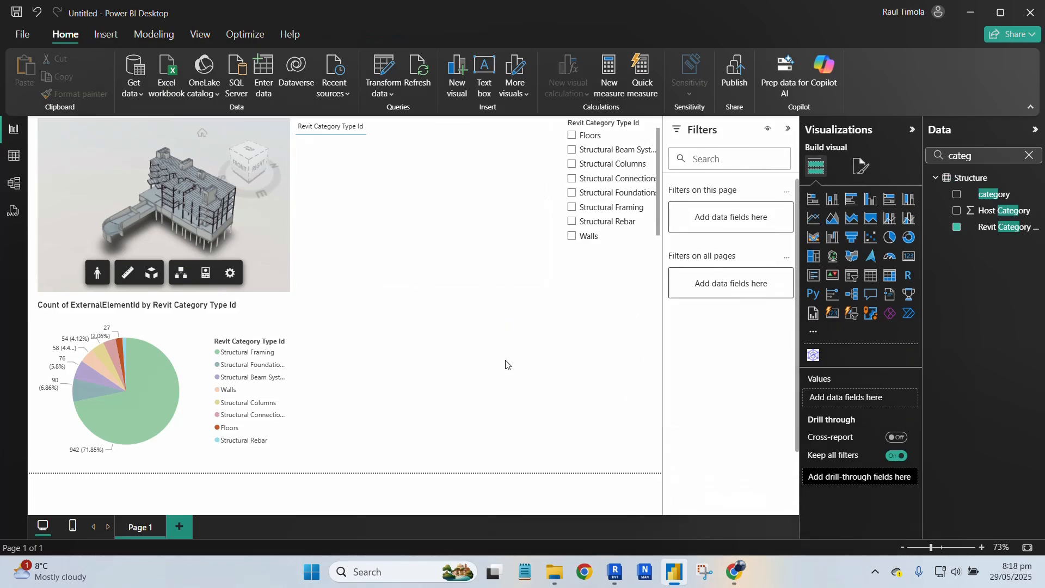
pyautogui.click(398, 191)
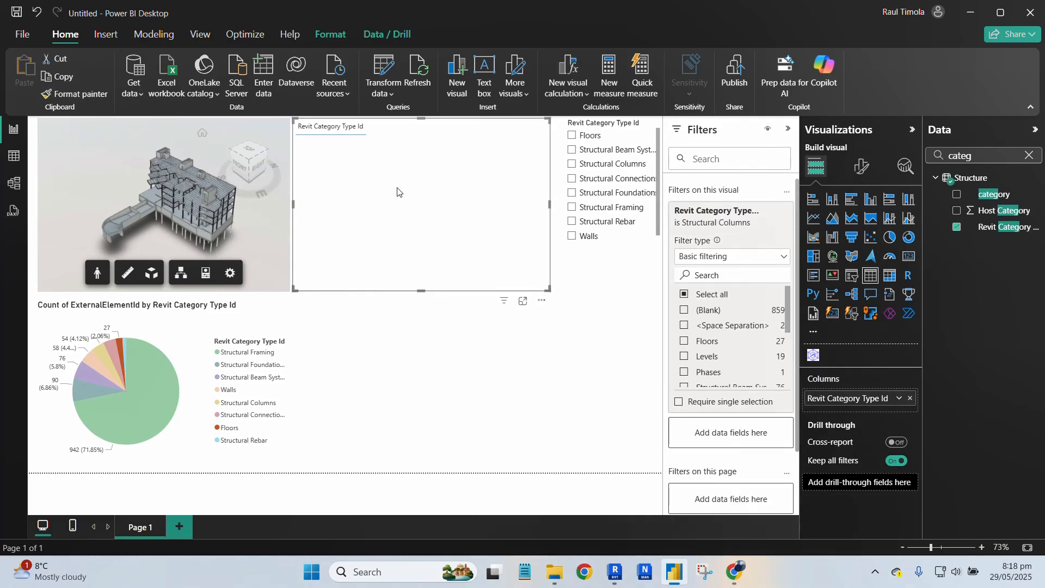
pyautogui.click(468, 340)
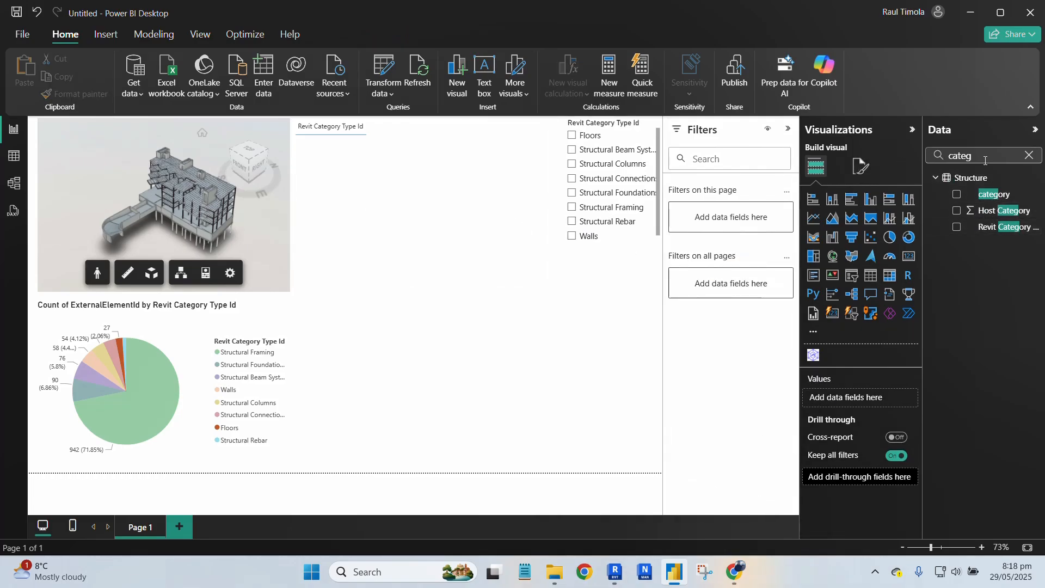
# - Search the data fields for "id" and add Revit Element ID as the table's second column
pyautogui.click(1031, 156)
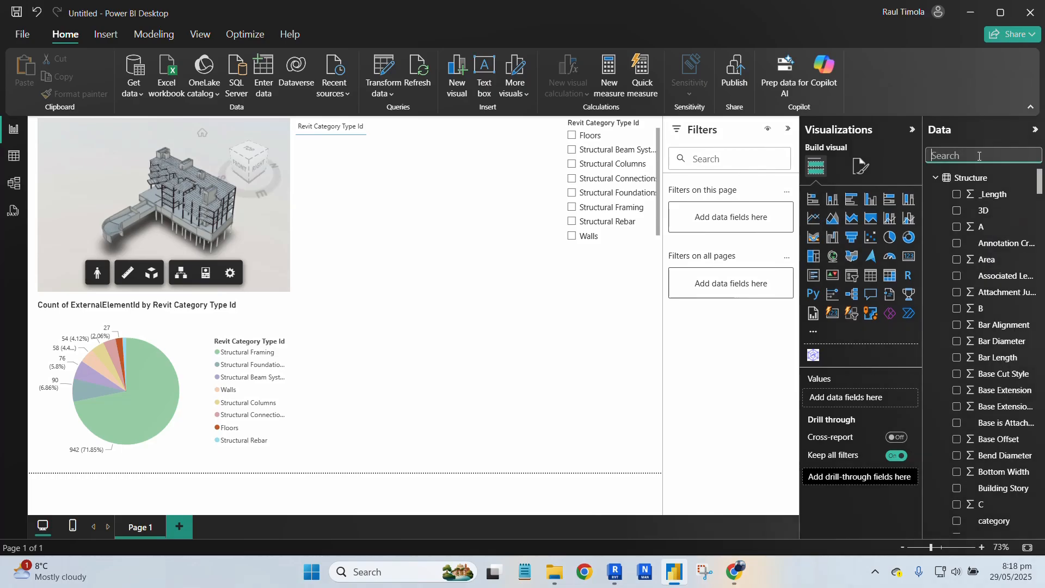
pyautogui.click(411, 220)
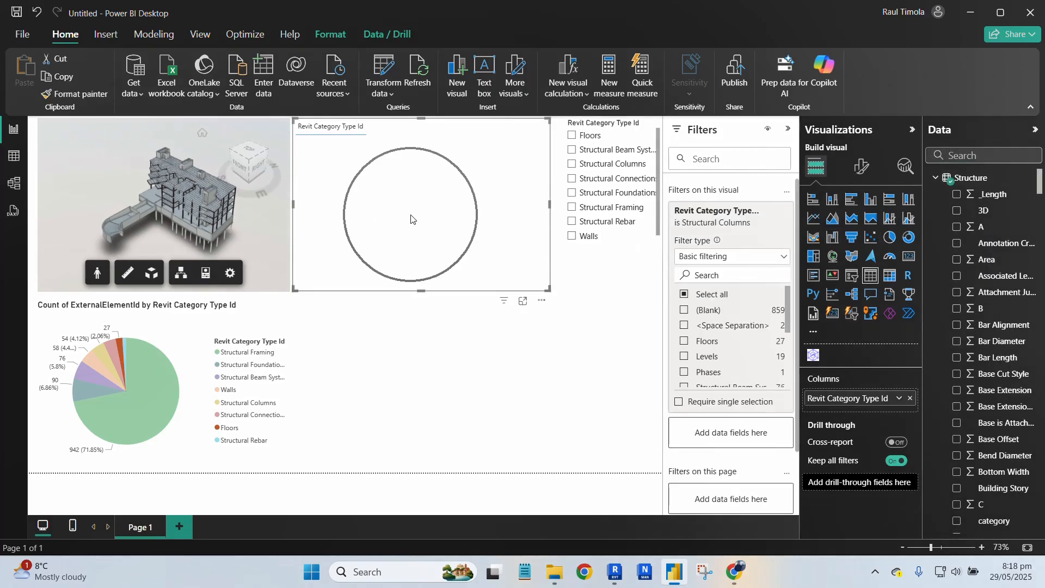
pyautogui.click(983, 158)
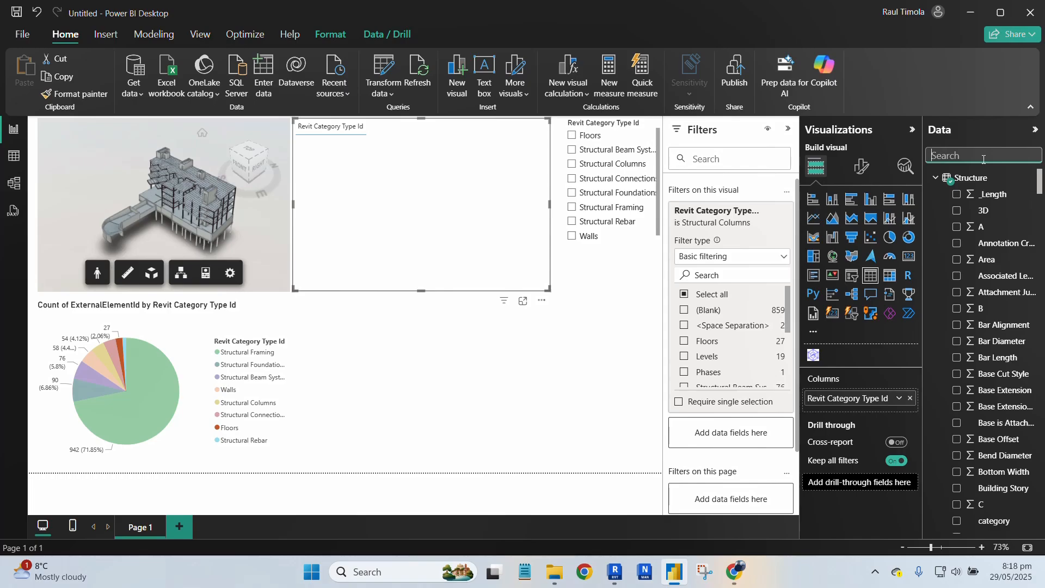
pyautogui.write('id')
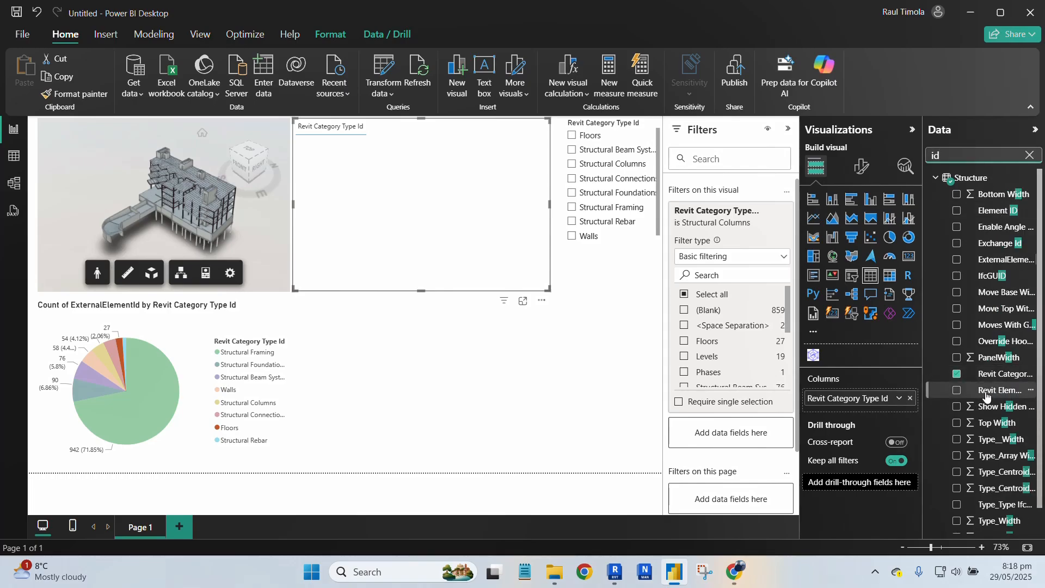
pyautogui.click(956, 391)
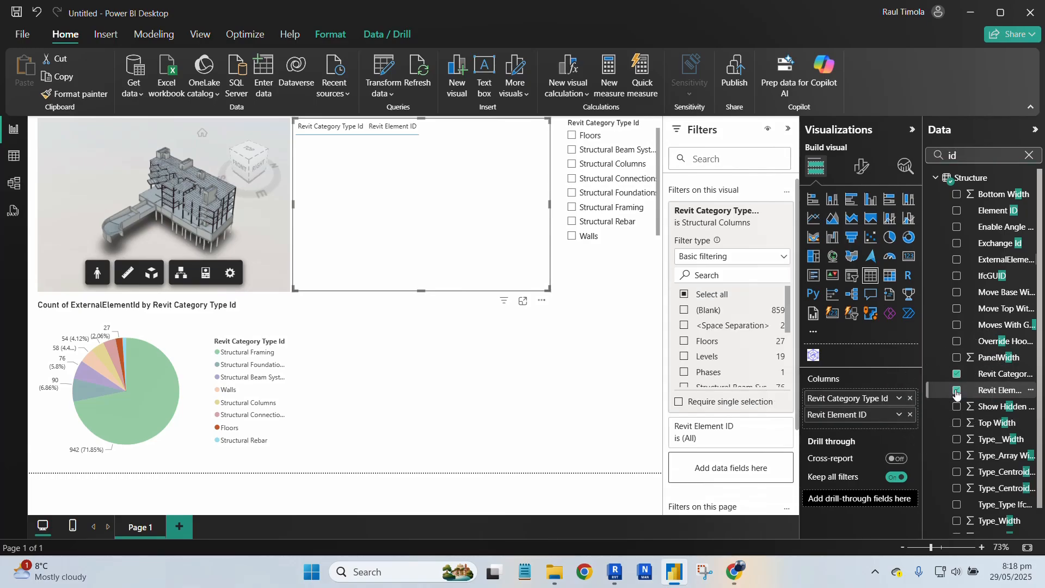
pyautogui.click(472, 366)
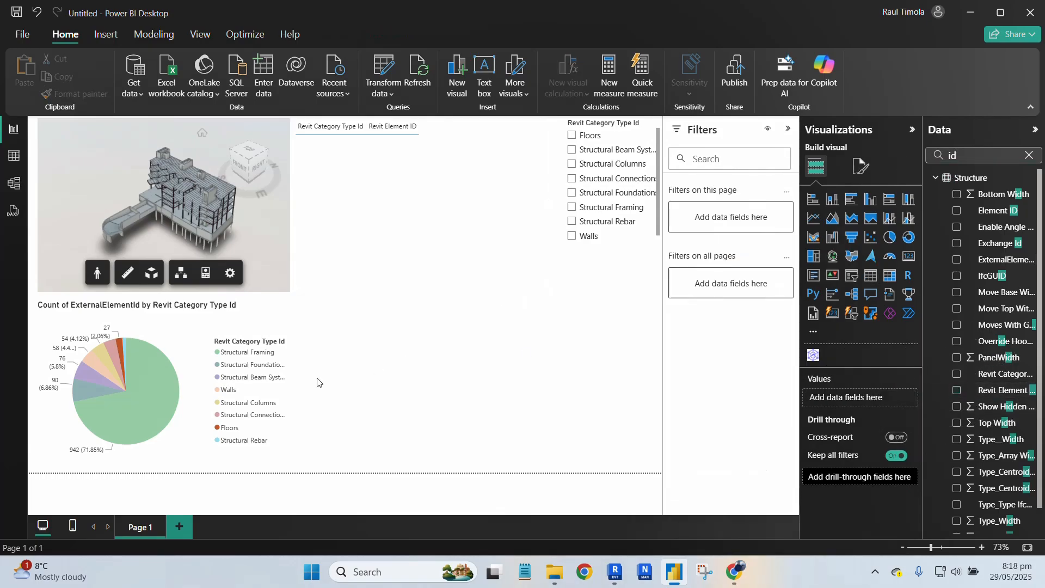
# - Check in the model viewer the Structural Columns category and individual table rows from 606069 to 606584, and clear the selection
pyautogui.click(249, 404)
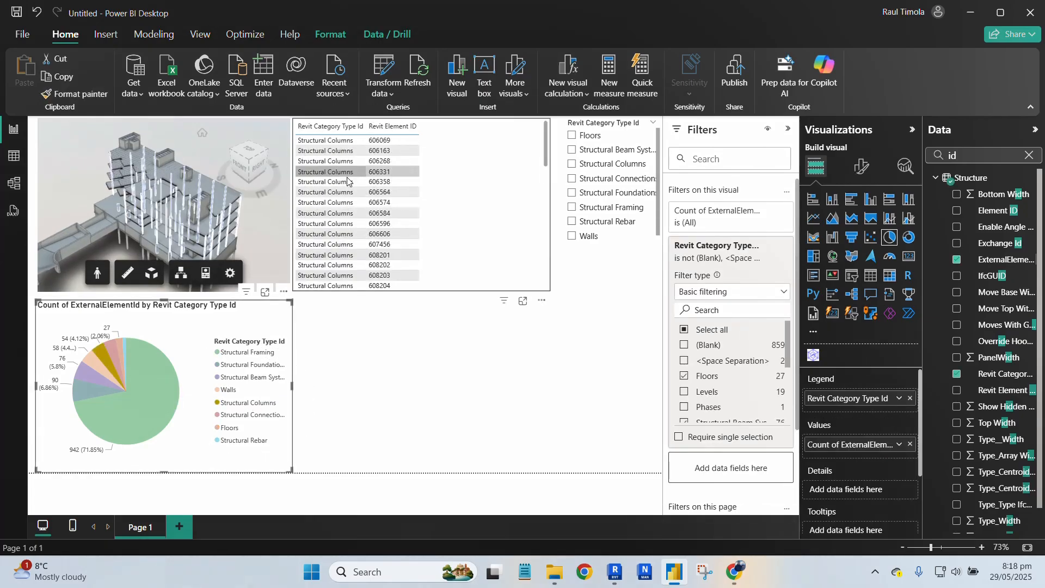
pyautogui.click(337, 143)
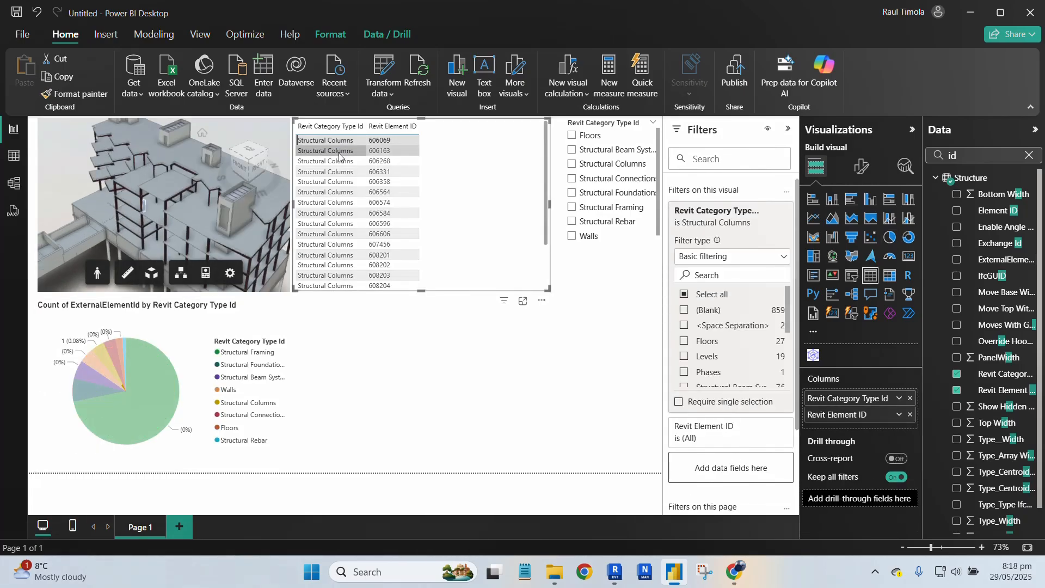
pyautogui.click(339, 152)
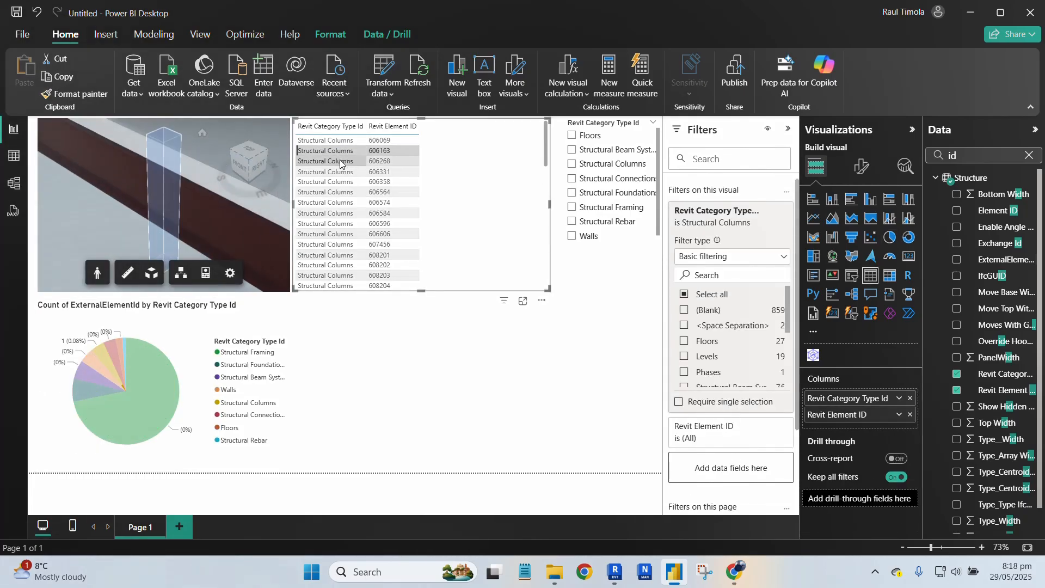
pyautogui.click(340, 161)
pyautogui.click(341, 172)
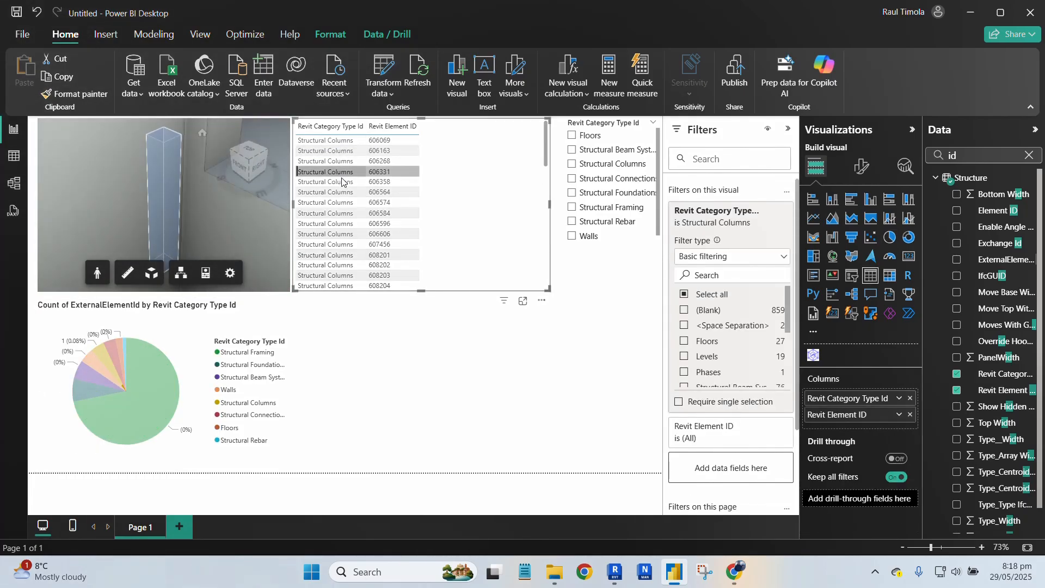
pyautogui.click(342, 182)
pyautogui.click(344, 195)
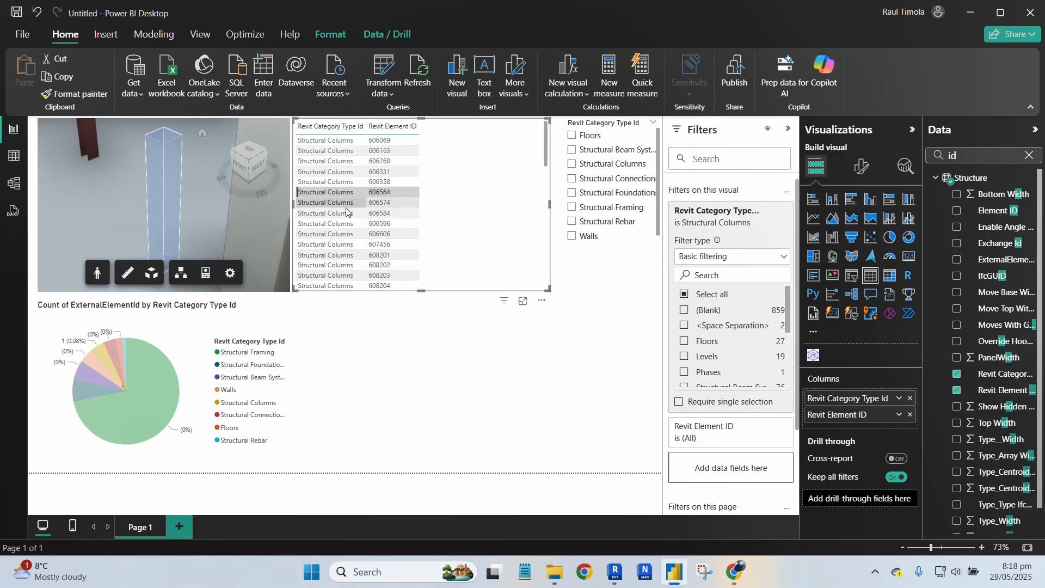
pyautogui.click(344, 213)
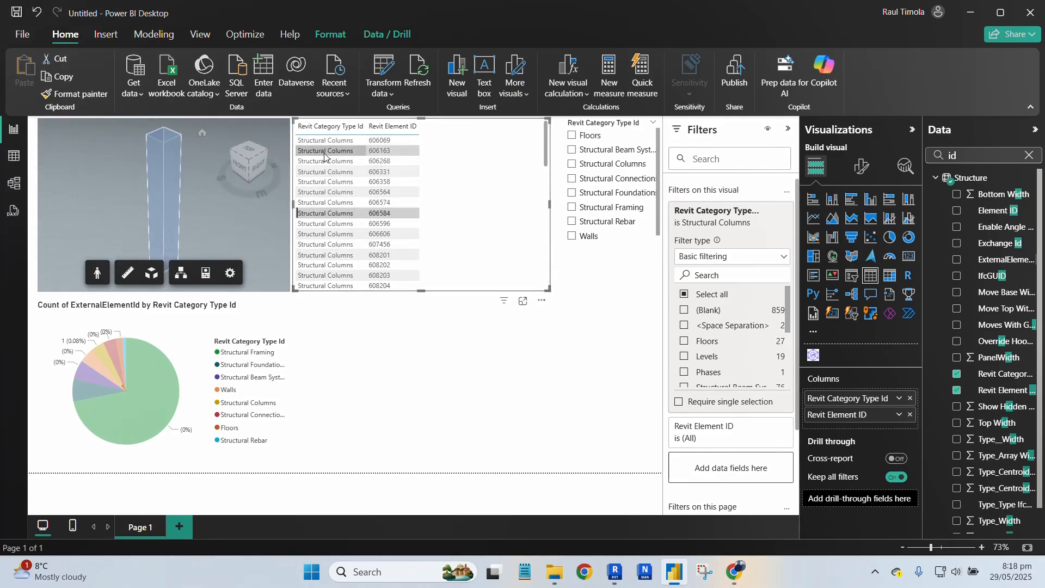
pyautogui.click(490, 194)
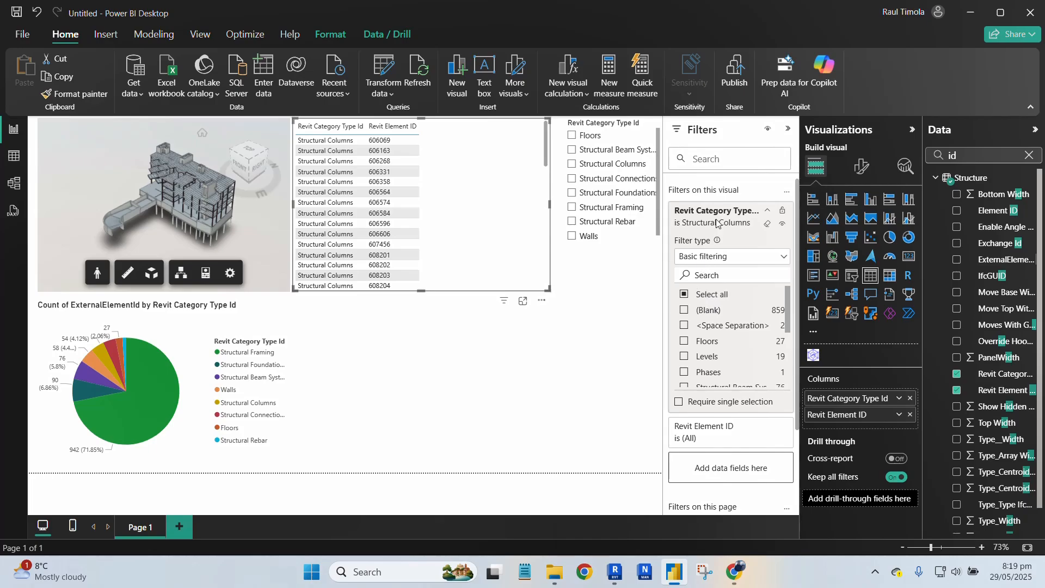
# - Change the table's Revit Category Type Id filter from Structural Columns to Floors
pyautogui.scroll(-5, 700, 352)
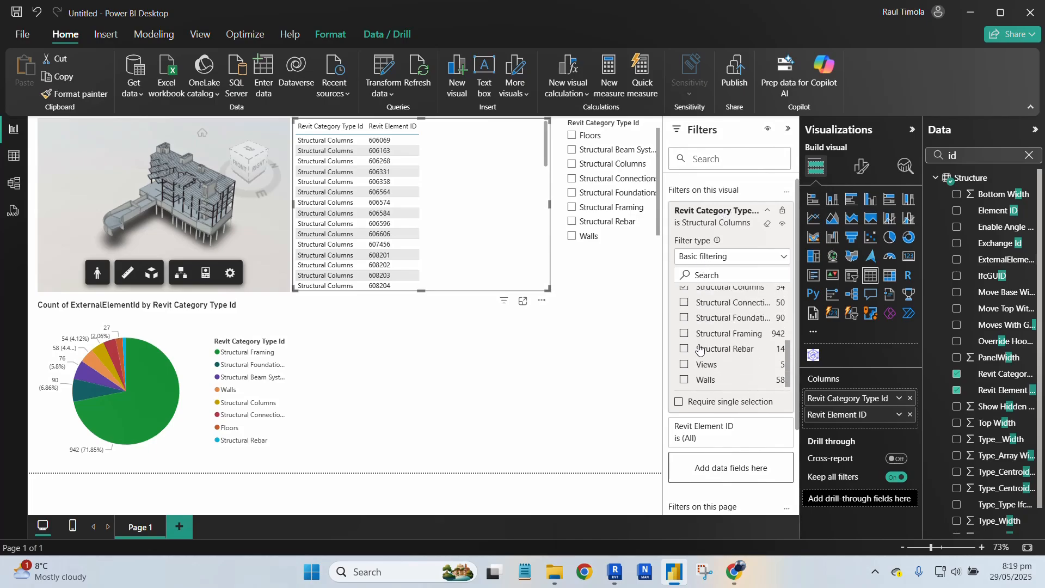
pyautogui.scroll(-2, 693, 364)
pyautogui.scroll(3, 710, 289)
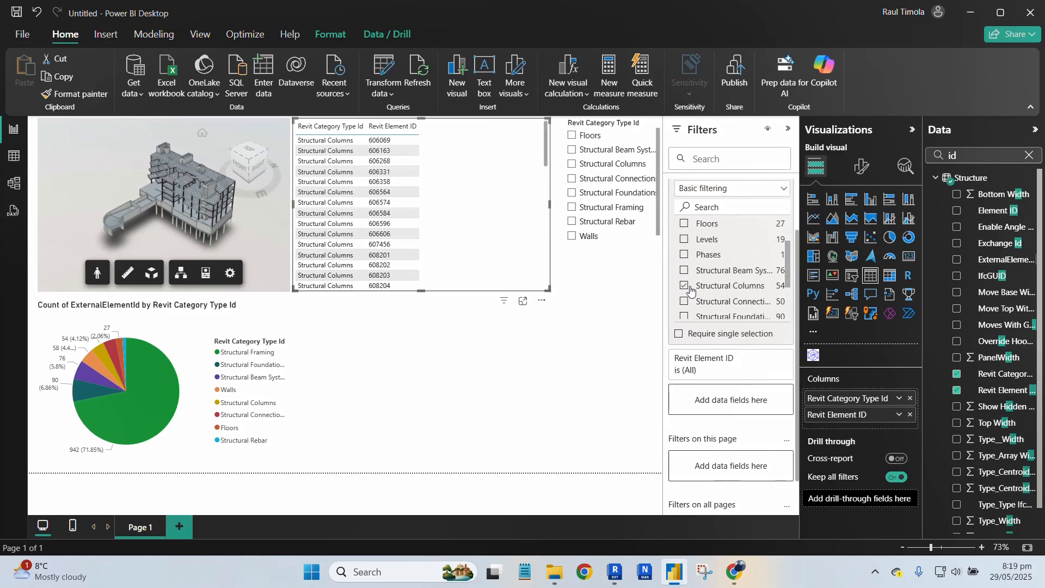
pyautogui.click(685, 287)
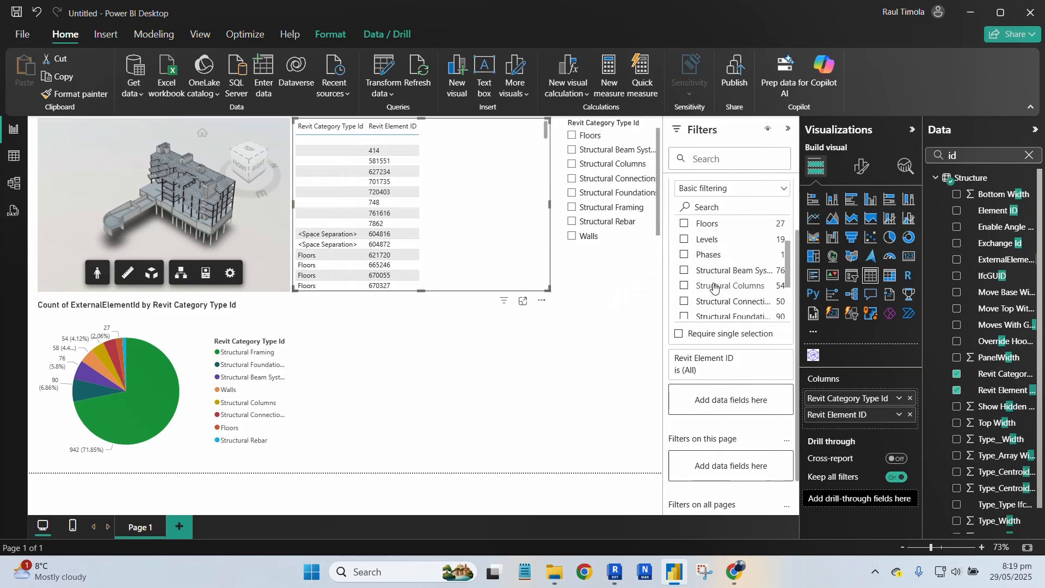
pyautogui.scroll(2, 715, 287)
pyautogui.click(684, 273)
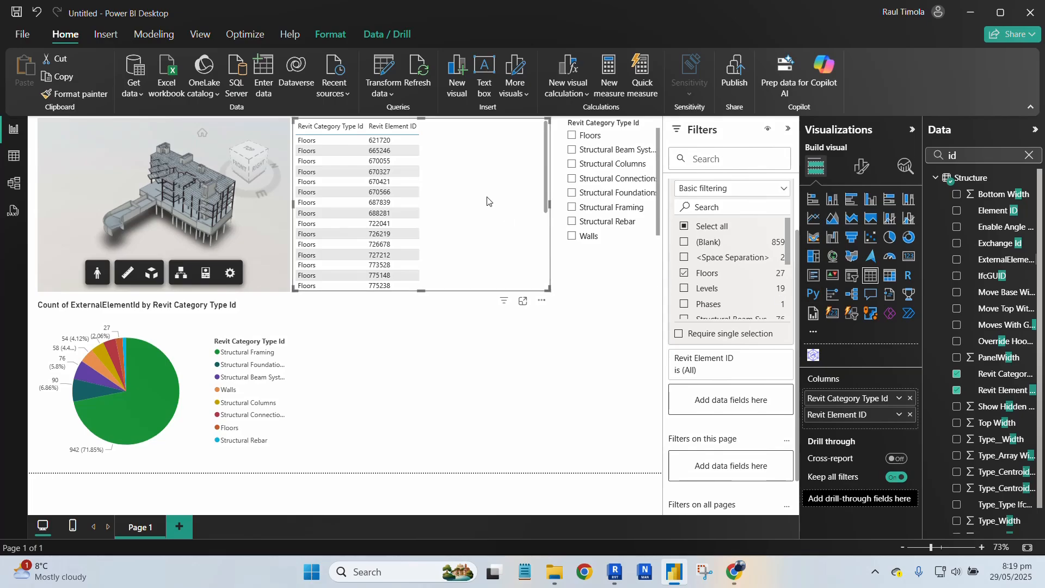
# - Search the data fields for "area", add Area as the table's third column, and narrow the table to fit its columns
pyautogui.click(1029, 156)
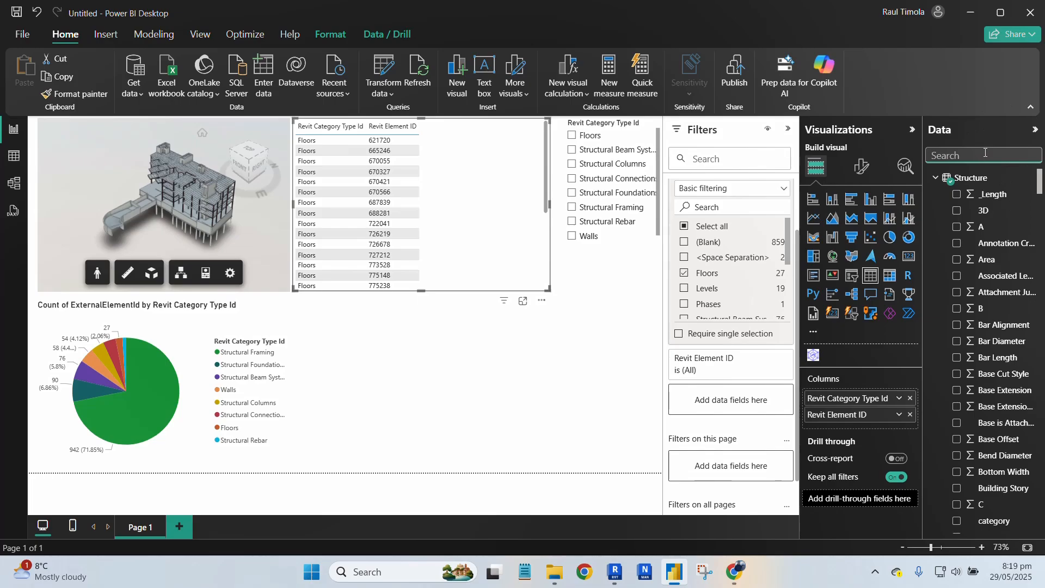
pyautogui.write('area')
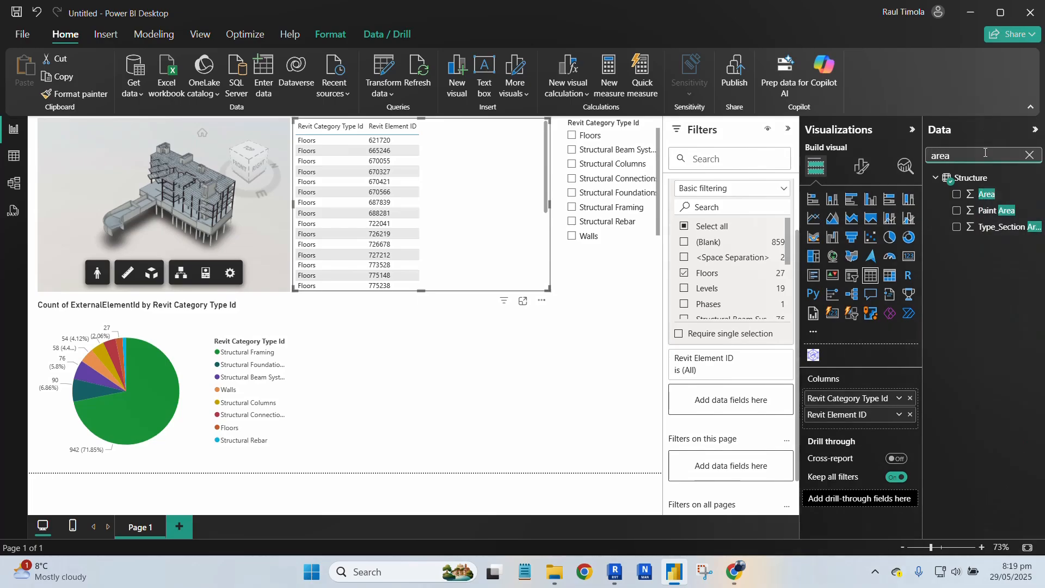
pyautogui.click(957, 195)
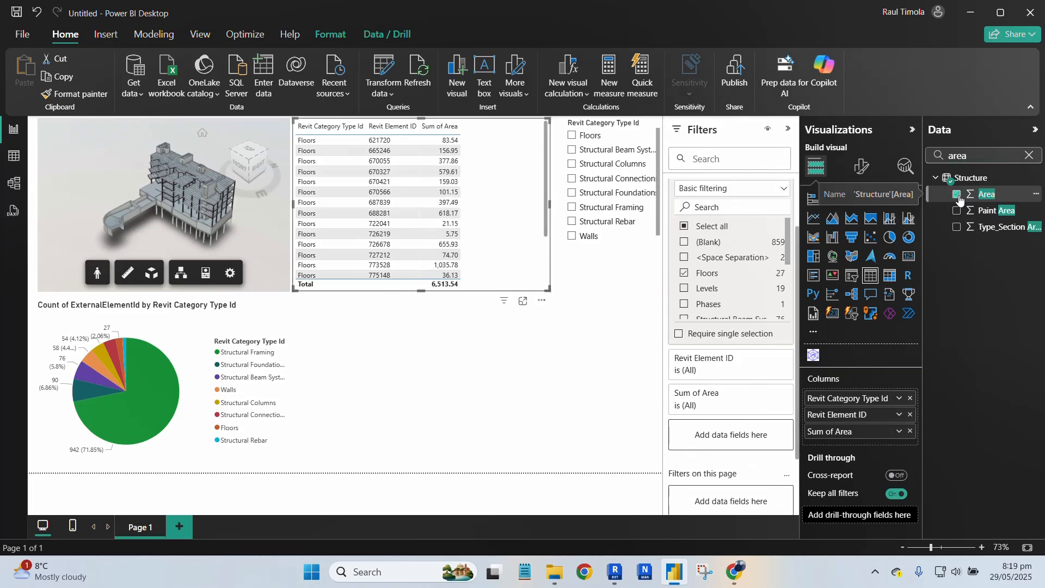
pyautogui.click(466, 205)
pyautogui.moveTo(550, 207); pyautogui.dragTo(475, 208)
pyautogui.click(530, 352)
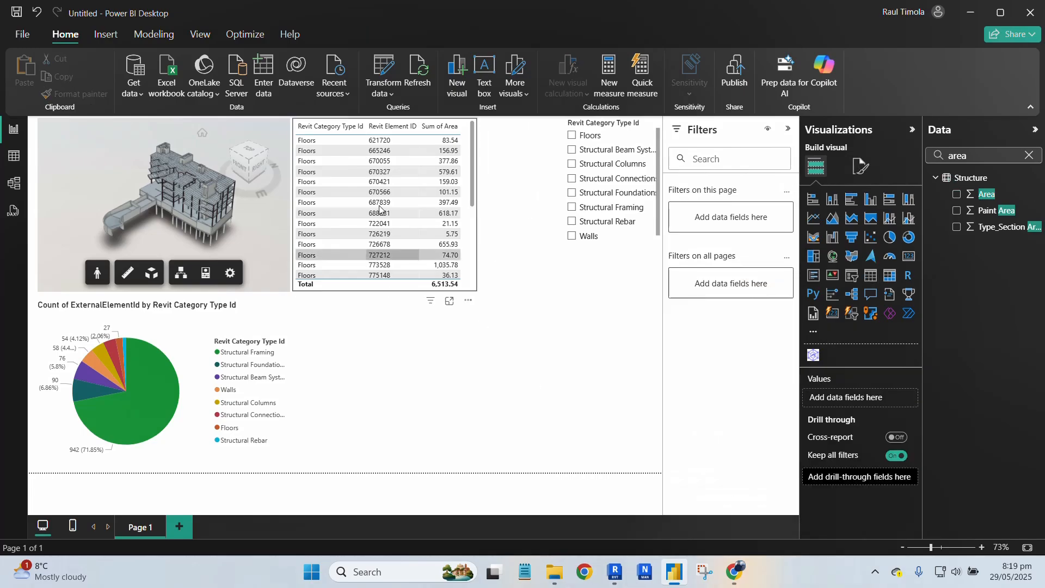
# - Check individual Floors rows of the table in the model viewer, from element 621720 to 773528, including 722041 and 687839
pyautogui.click(336, 142)
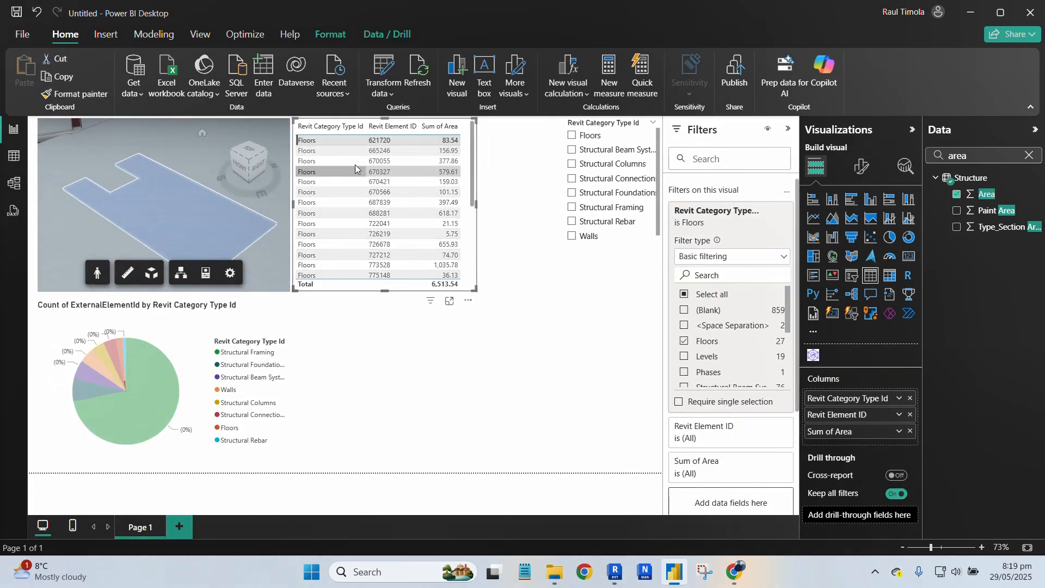
pyautogui.click(358, 192)
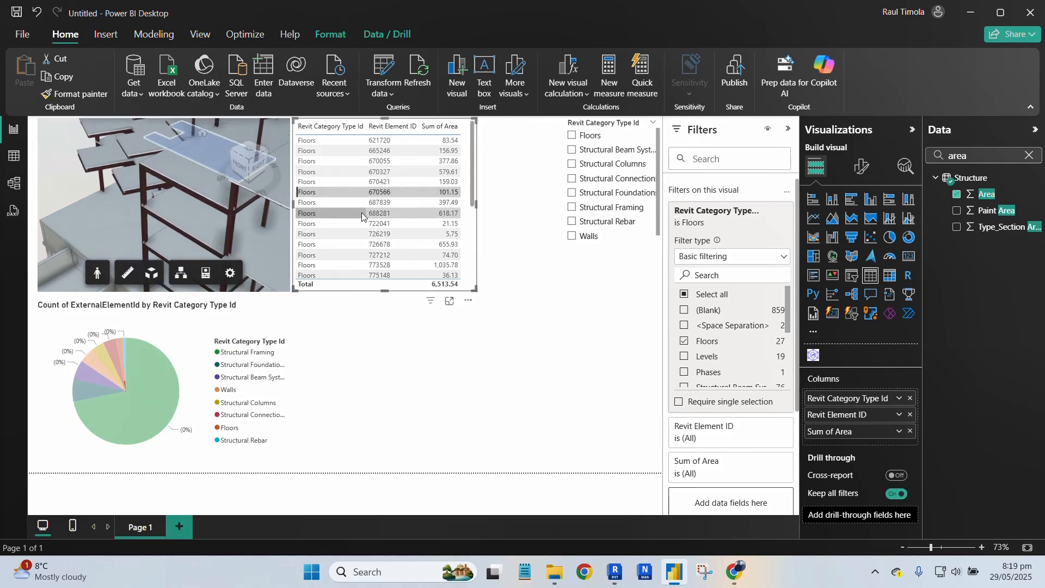
pyautogui.click(362, 213)
pyautogui.click(358, 234)
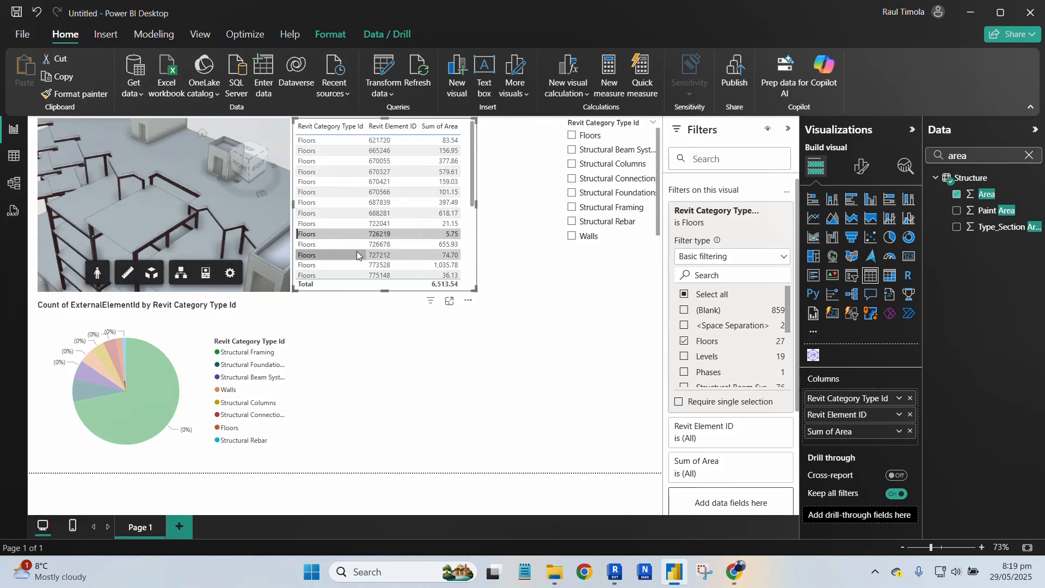
pyautogui.click(355, 254)
pyautogui.click(354, 264)
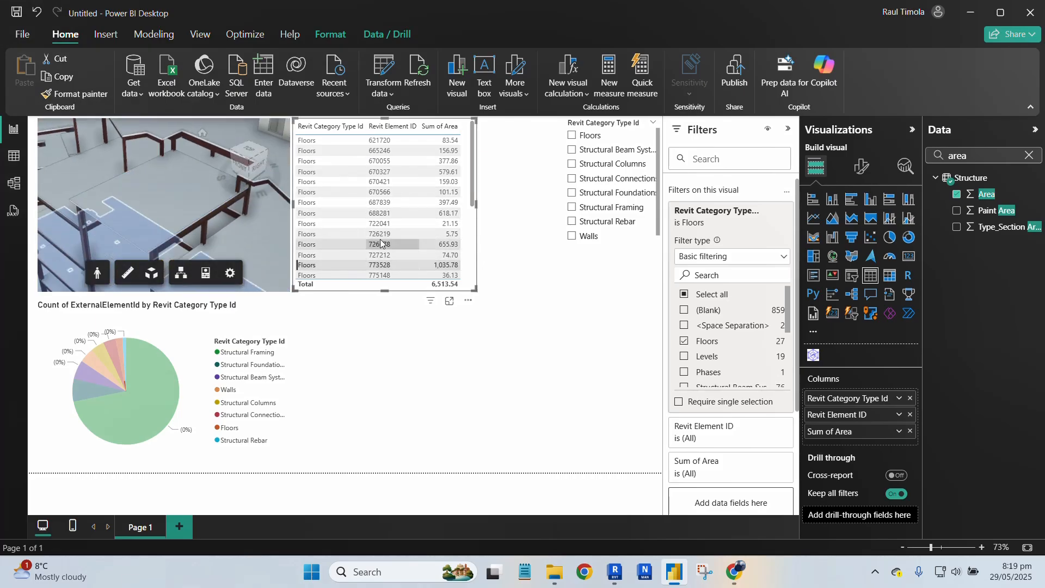
pyautogui.click(589, 453)
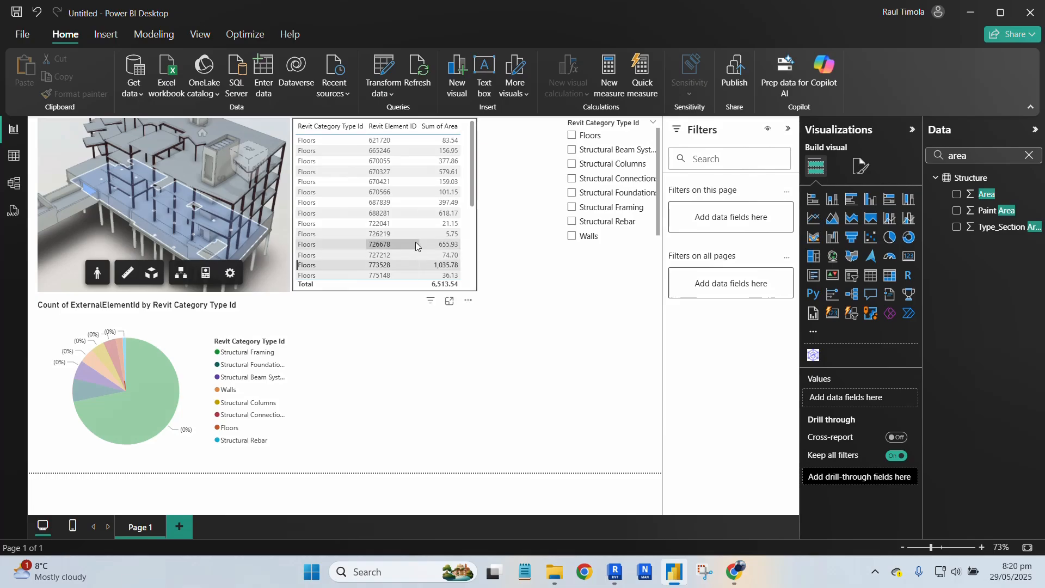
pyautogui.click(392, 223)
pyautogui.click(387, 201)
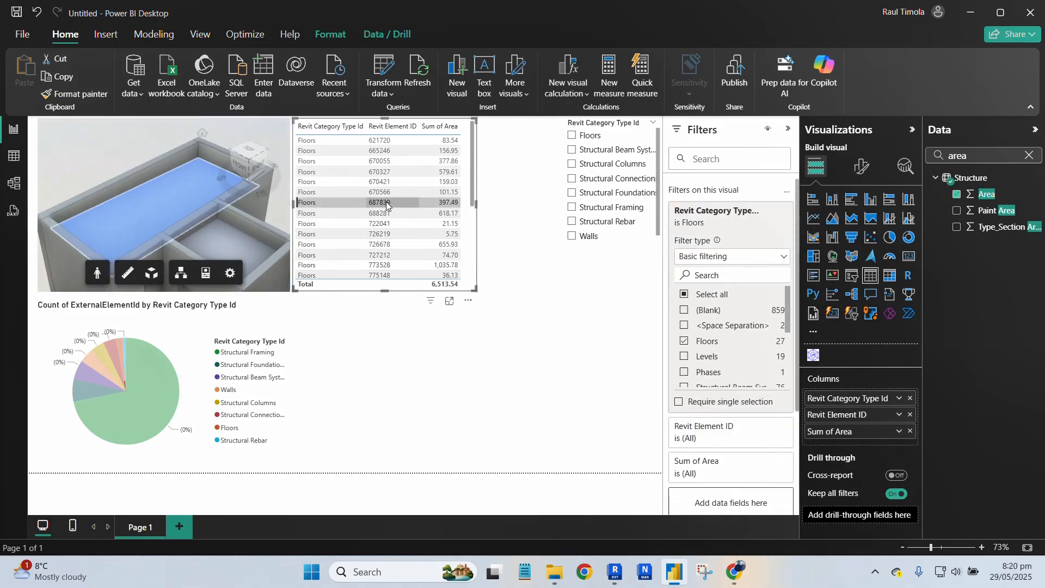
pyautogui.click(493, 386)
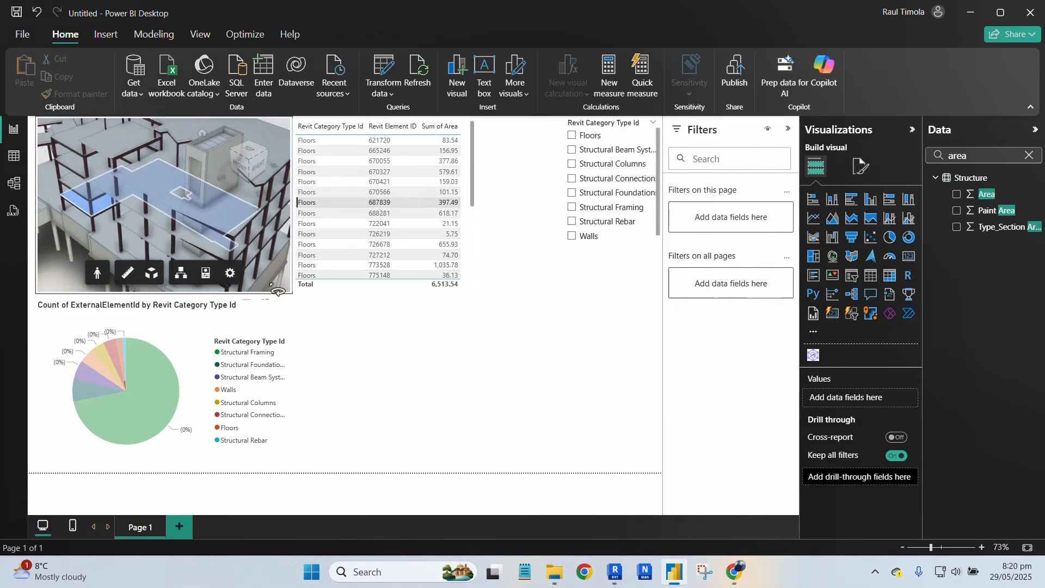